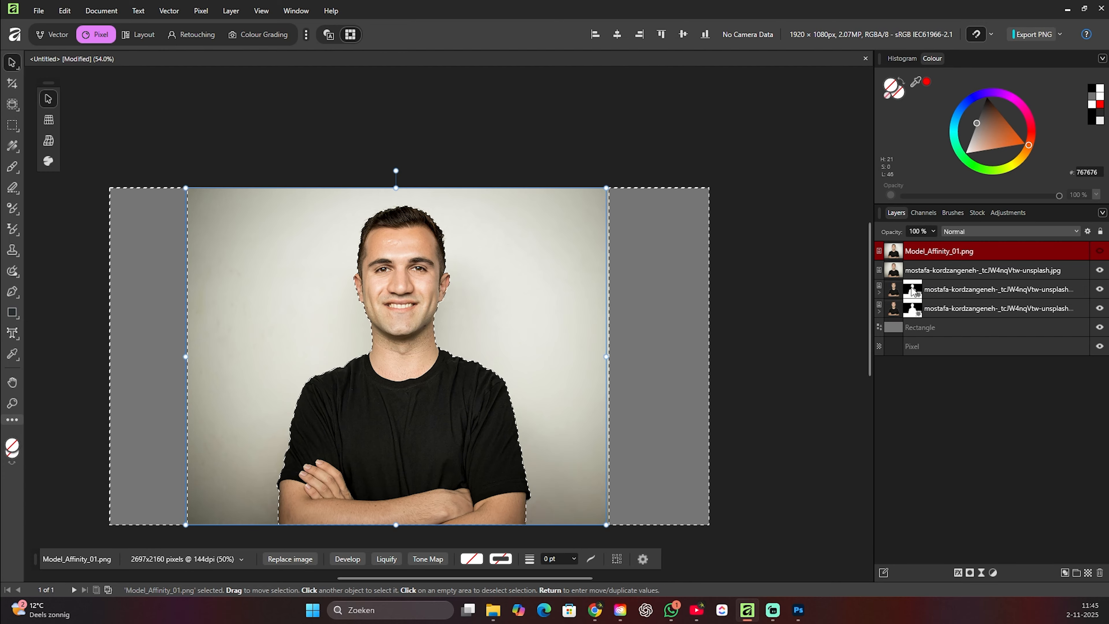
Hide the unmasked Unsplash portrait and remove the surplus portrait layers, keeping only the masked copies.
left_click(1100, 270)
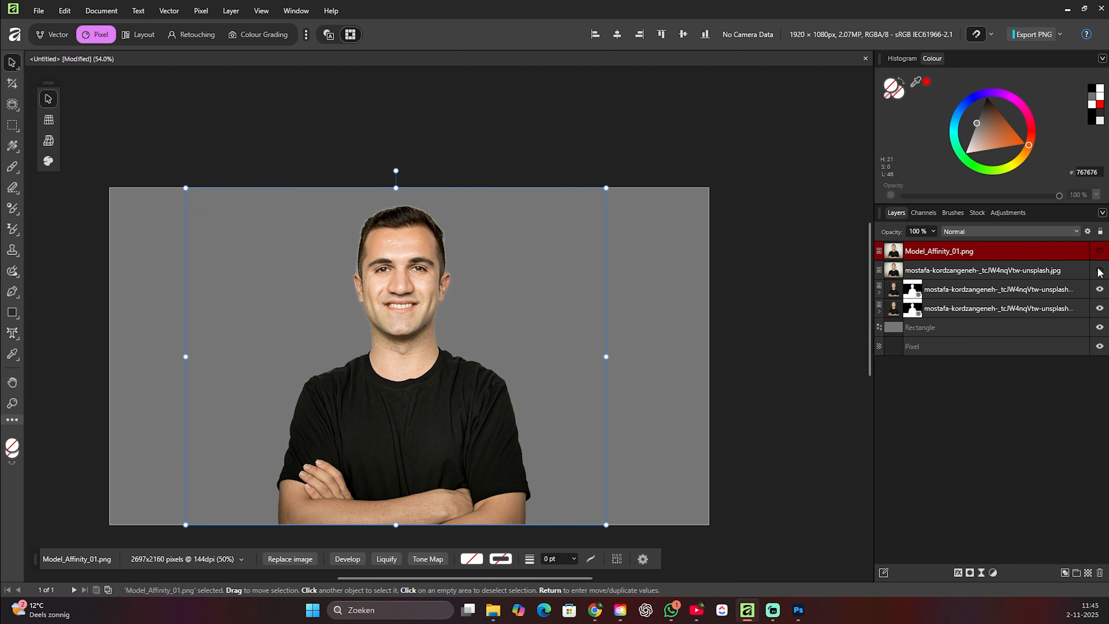
left_click_drag(1052, 309, 1100, 573)
left_click(952, 288)
left_click(957, 268)
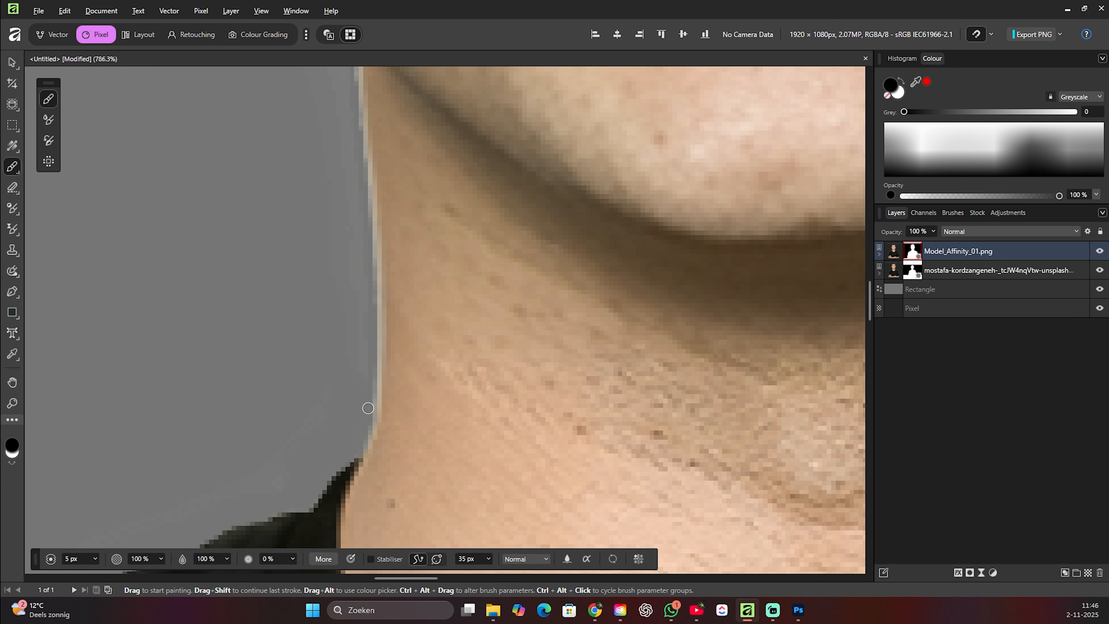
Paint black on the Model_Affinity_01.png mask with a soft 5 px brush to remove the light fringe along the neck.
left_click_drag(359, 342, 366, 376)
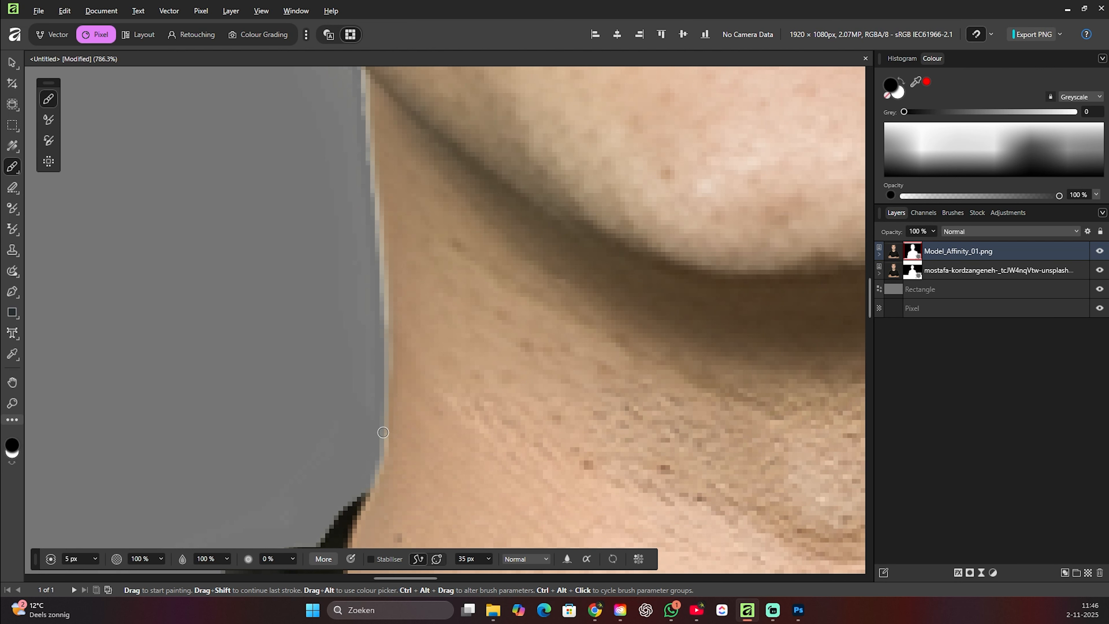
left_click_drag(370, 377, 377, 458)
left_click_drag(375, 302, 388, 389)
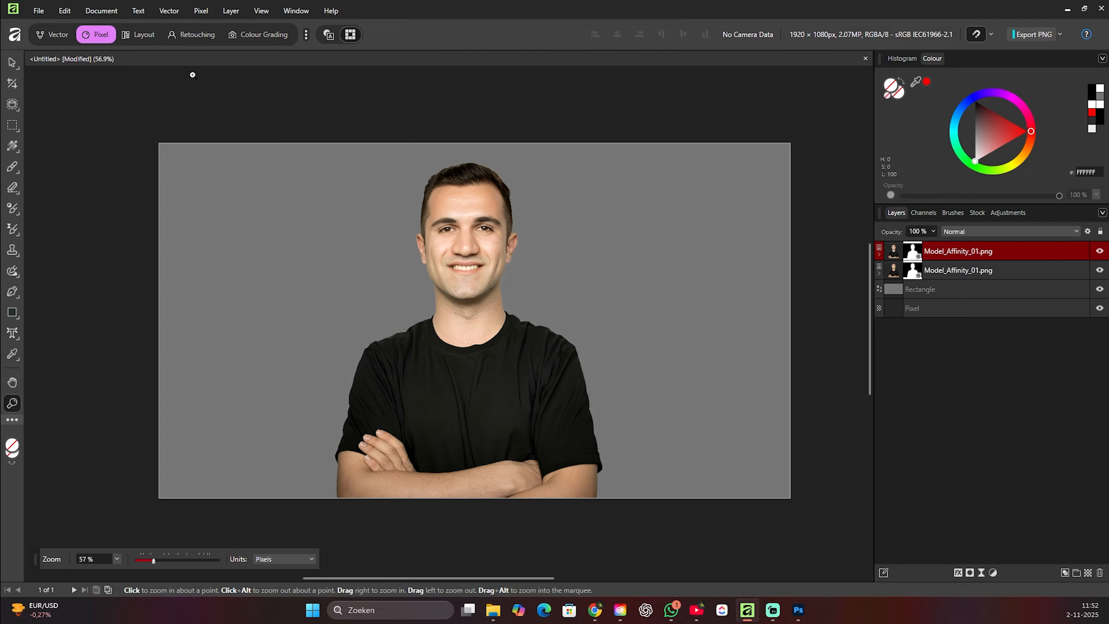
left_click(252, 33)
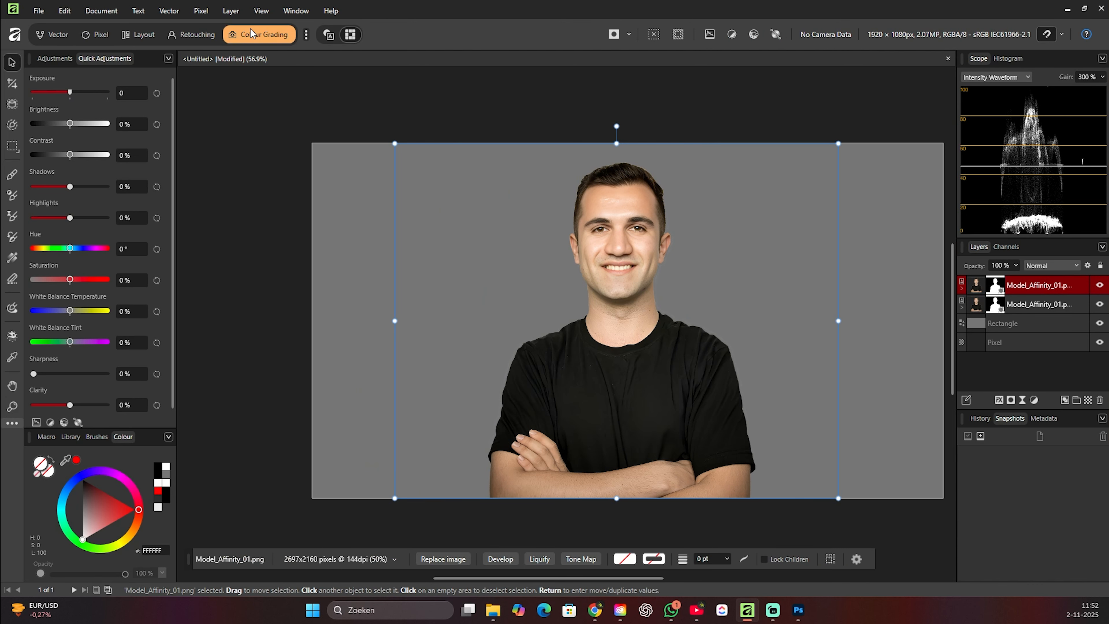
left_click(187, 35)
left_click(104, 32)
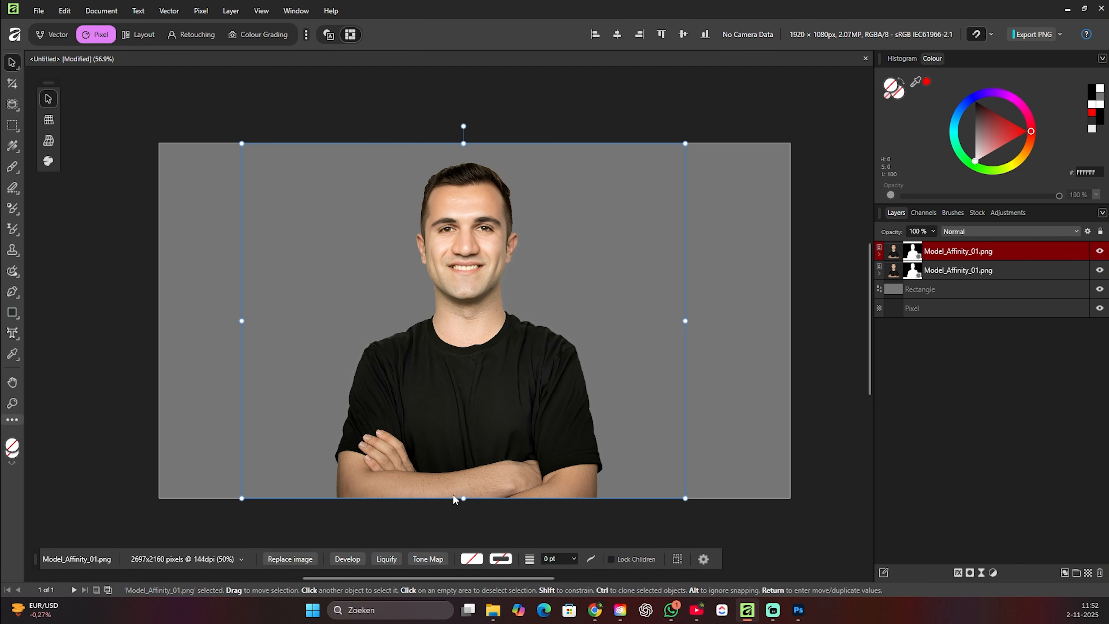
Develop the upper Model_Affinity_01.png layer with Noise Reduction enabled and Luminance raised to the maximum.
left_click(346, 559)
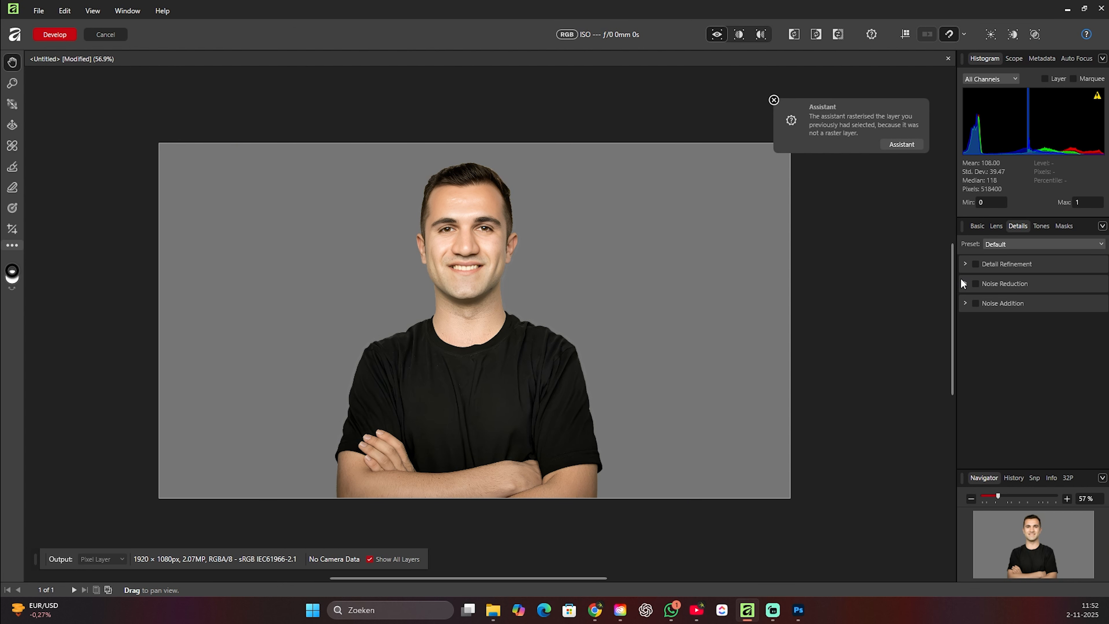
left_click(965, 263)
left_click(965, 264)
left_click(965, 283)
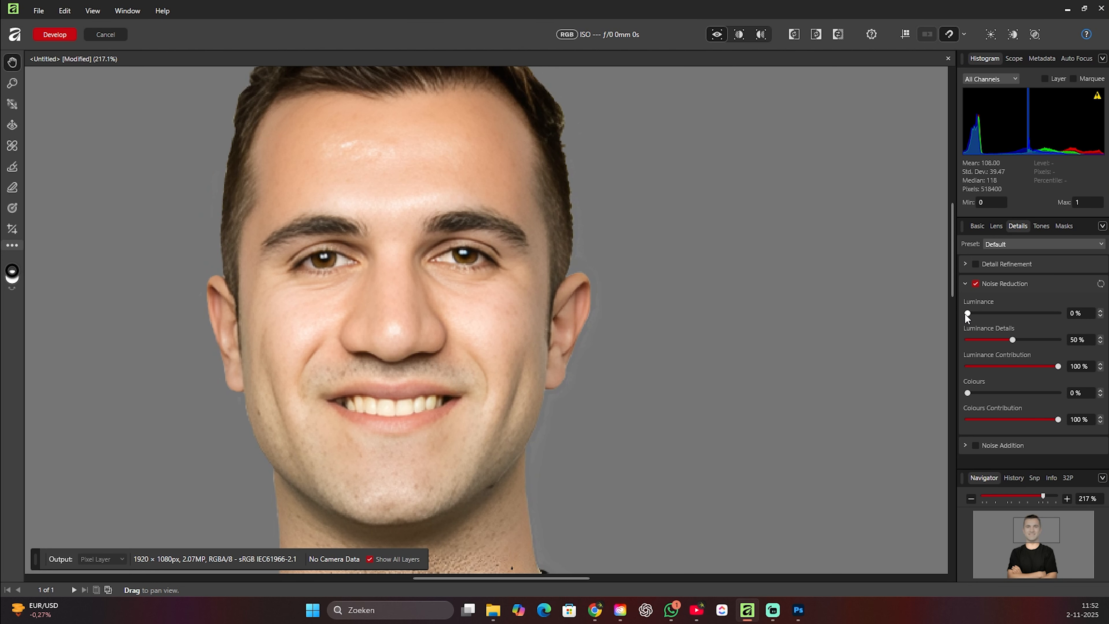
left_click_drag(968, 313, 1066, 323)
left_click(55, 35)
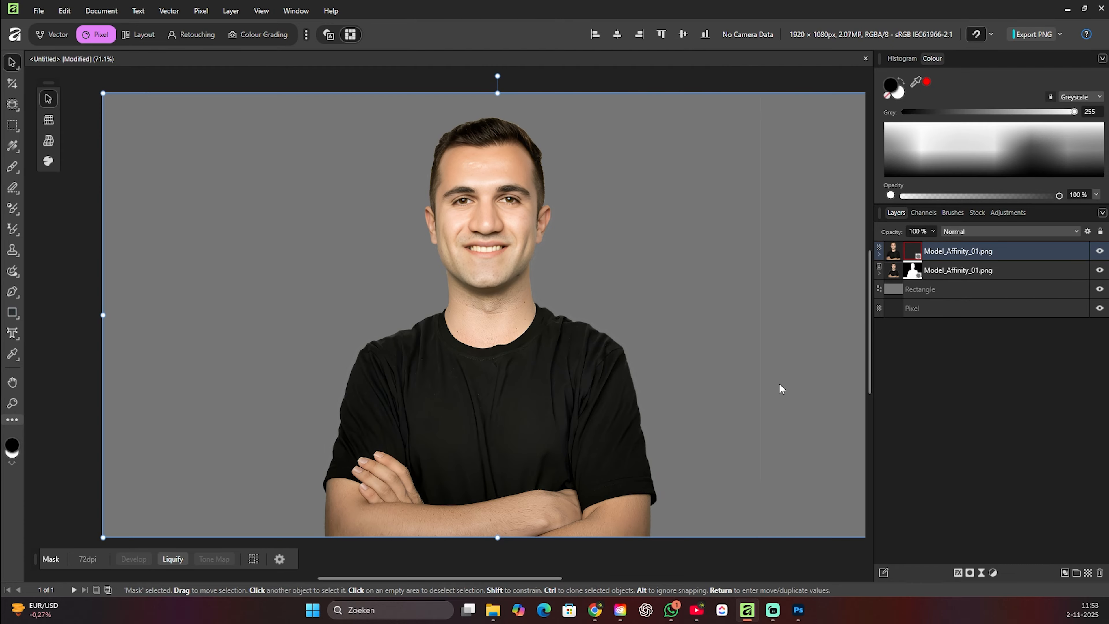
Paint white on the smoothed layer's mask over the forehead and cheeks with a soft brush at 20% flow.
scroll(491, 185, "up", 7)
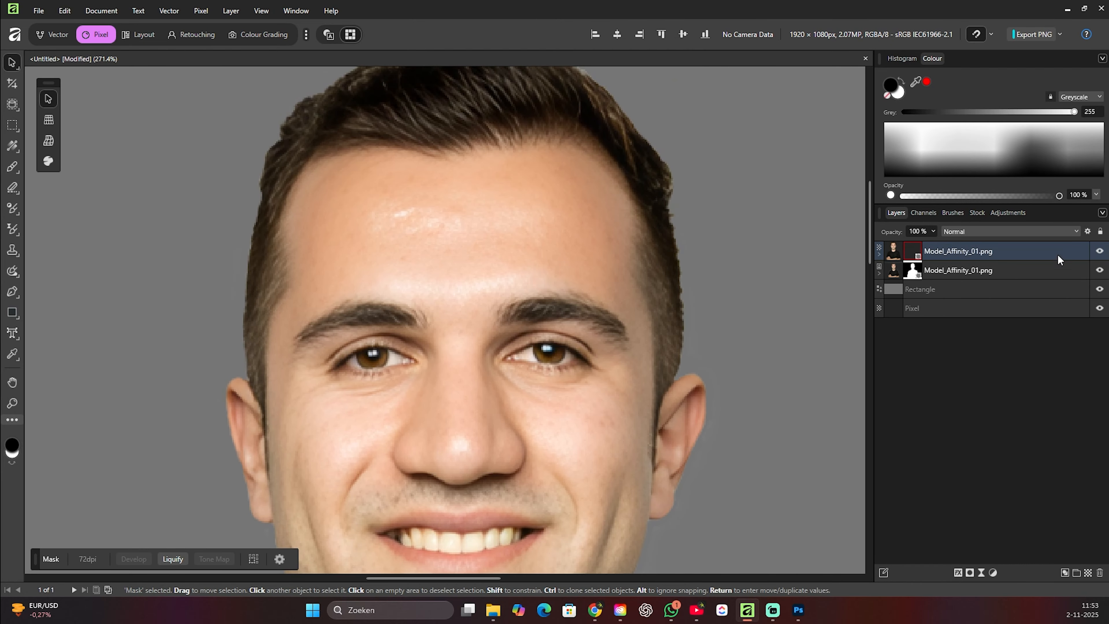
key("b")
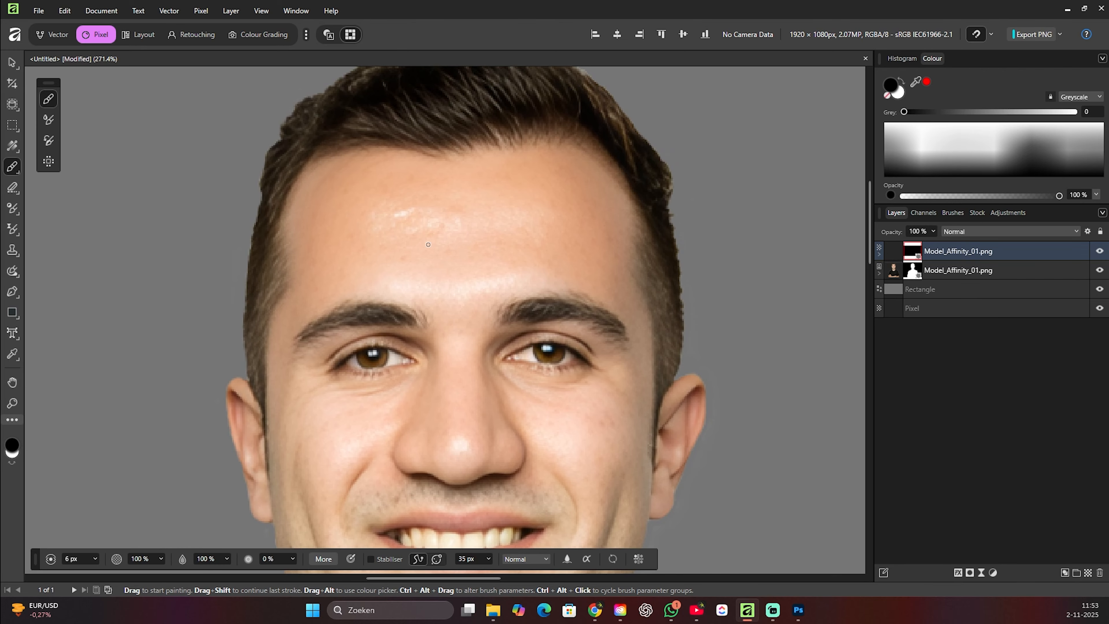
key("p")
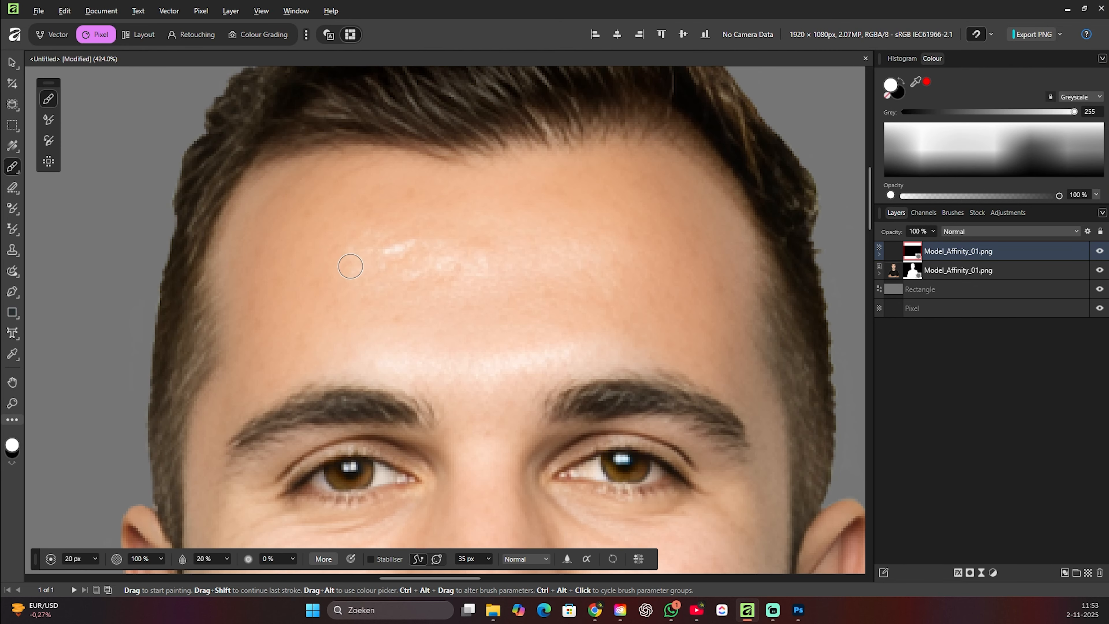
mouse_move(350, 266)
left_mouse_down()
mouse_move(376, 274)
mouse_move(384, 255)
mouse_move(399, 271)
mouse_move(399, 240)
mouse_move(421, 282)
mouse_move(411, 232)
mouse_move(442, 287)
mouse_move(438, 244)
mouse_move(473, 268)
left_mouse_up()
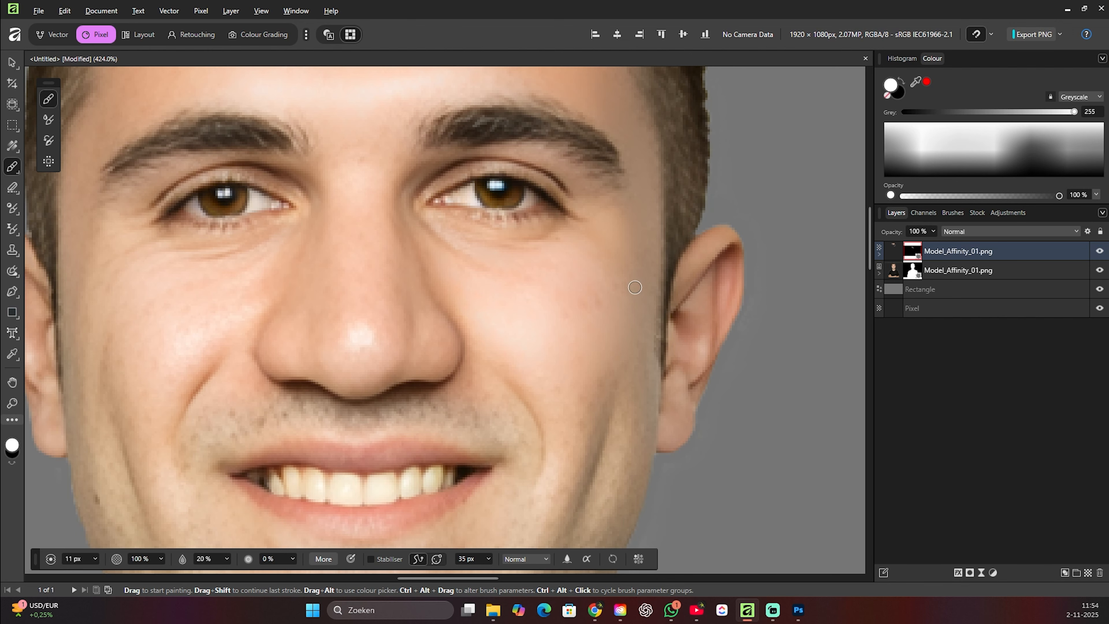
scroll(646, 286, "left", 5)
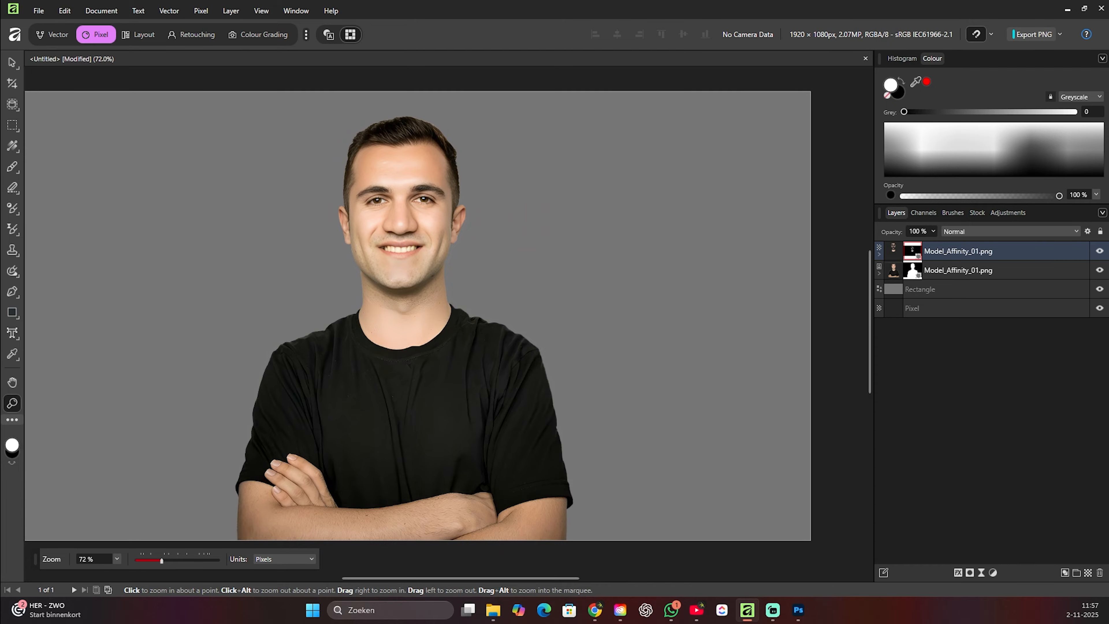
Compare the portrait with and without the smoothed skin layer.
left_click(1100, 253)
left_click(1100, 252)
left_click(1100, 253)
left_click(1102, 253)
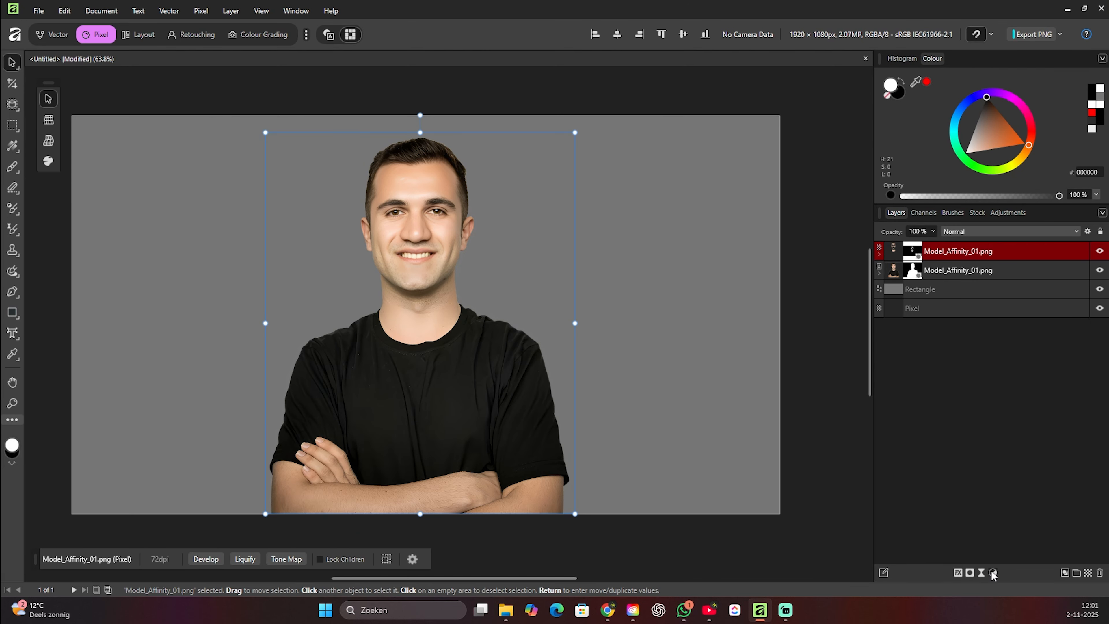
Add a Vibrance adjustment above the portrait layers with vibrance and saturation both at -100%.
left_click(994, 573)
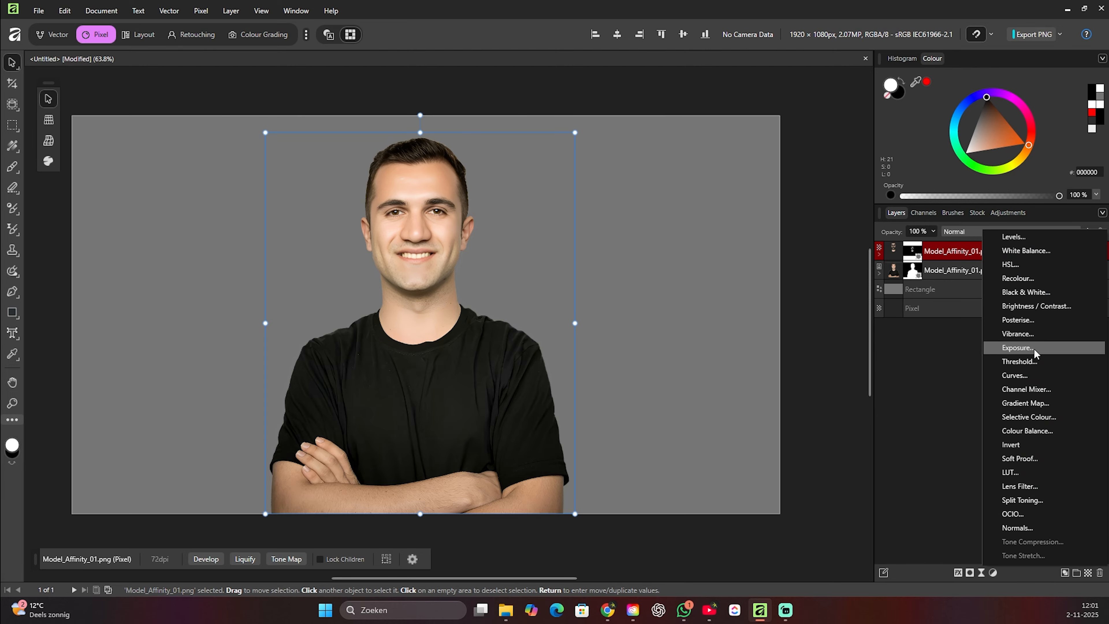
left_click(1024, 335)
left_click_drag(792, 505, 697, 504)
left_click_drag(787, 526, 607, 512)
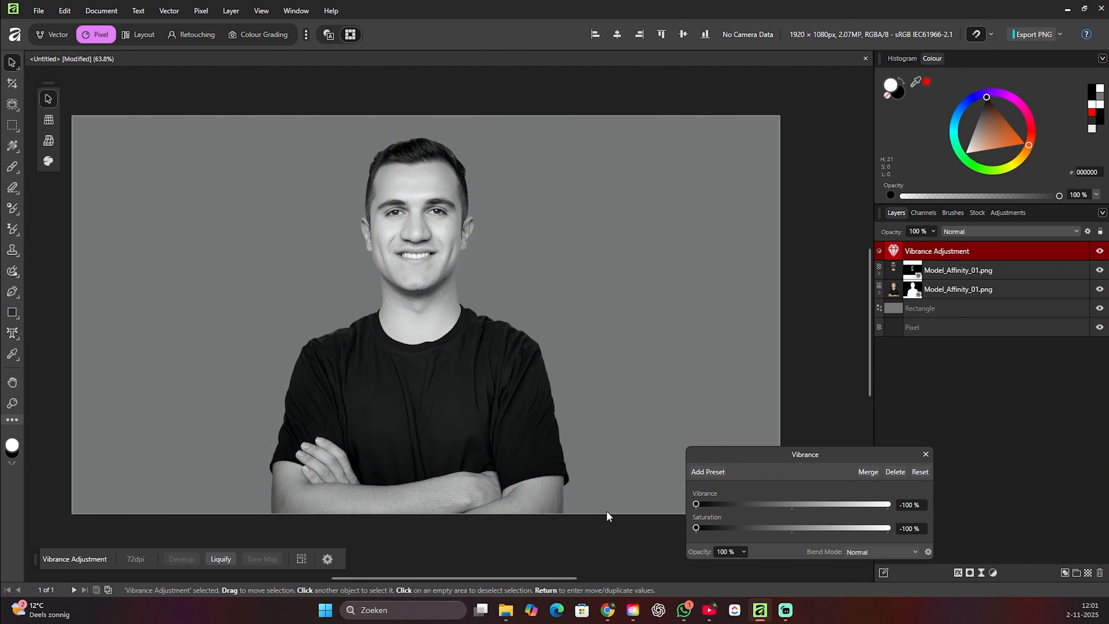
left_click(933, 391)
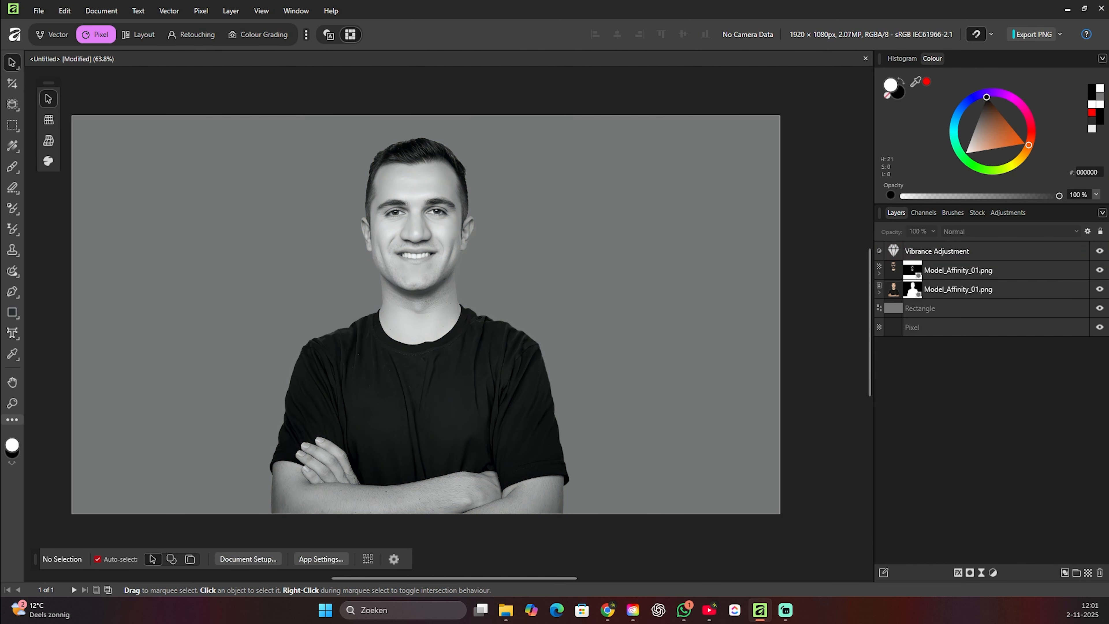
double_click(894, 250)
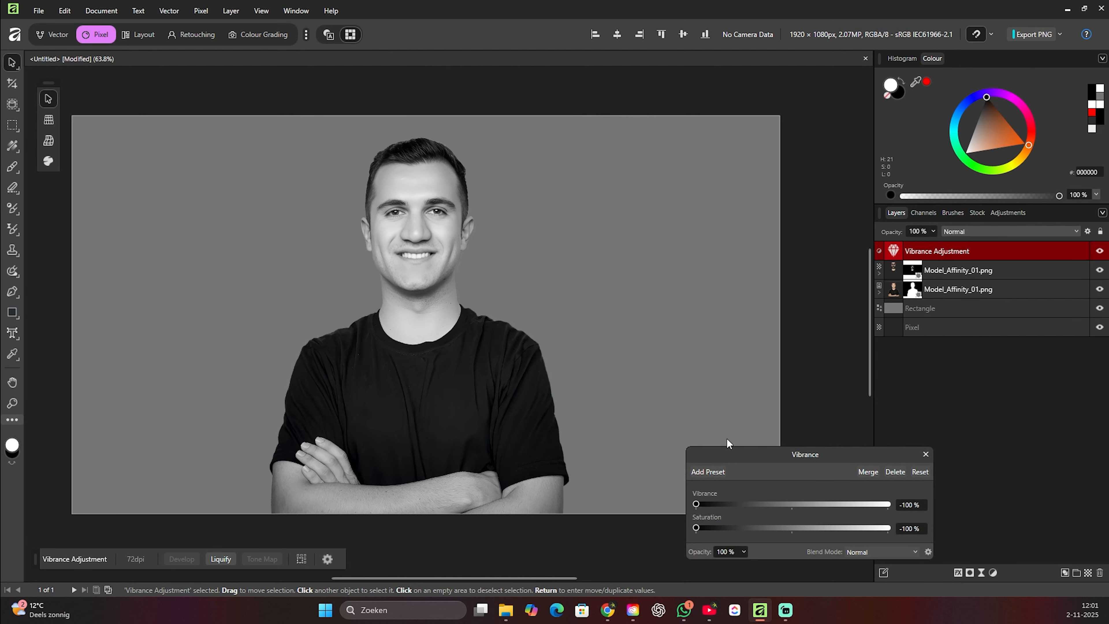
Add an inverted mask to the Vibrance adjustment and paint white over the whites of the eyes with a small soft brush.
left_click(971, 572)
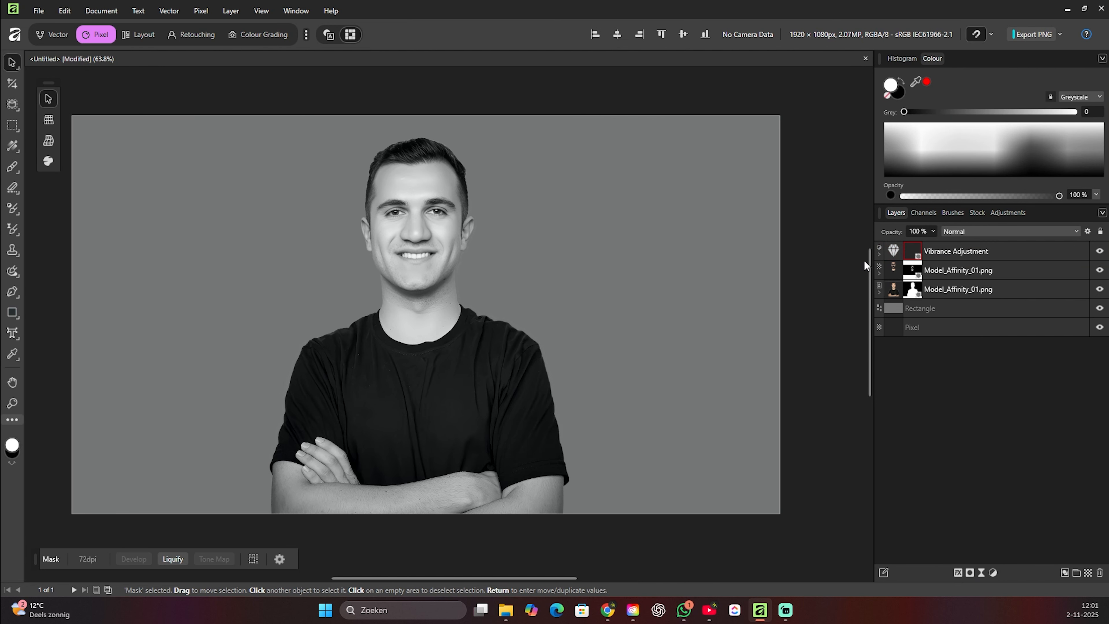
right_click(912, 255)
left_click(935, 440)
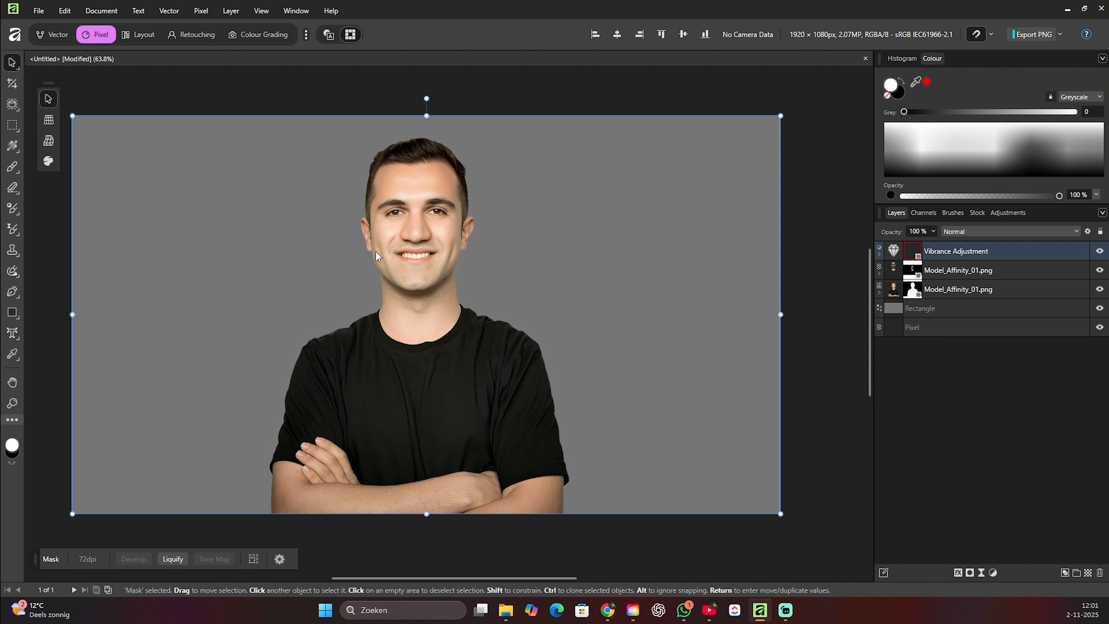
scroll(408, 242, "up", 2)
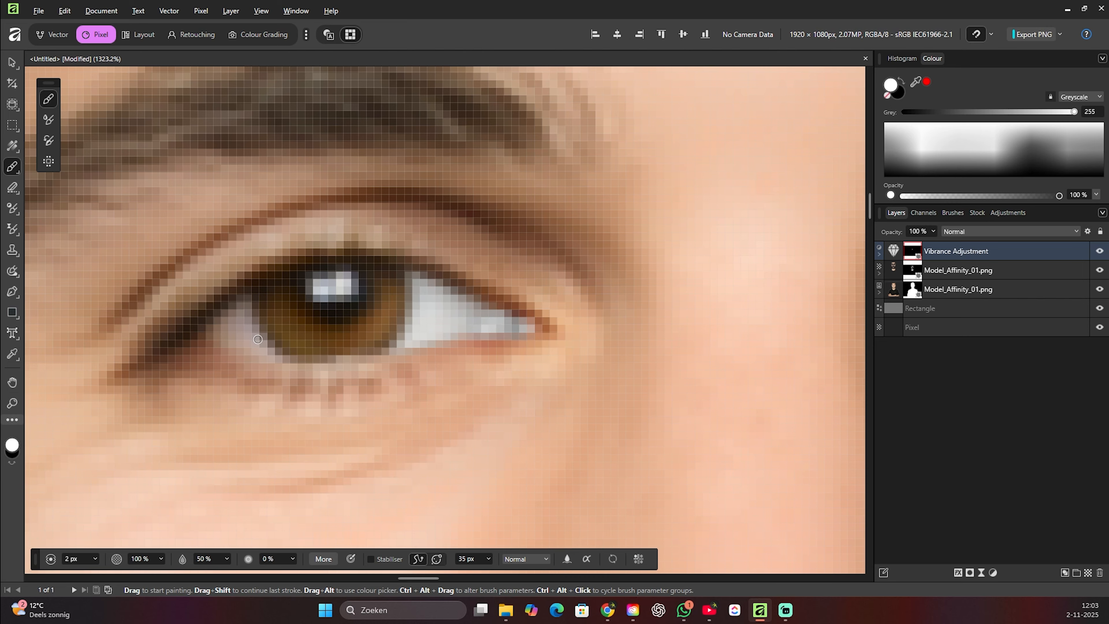
key("bracketleft")
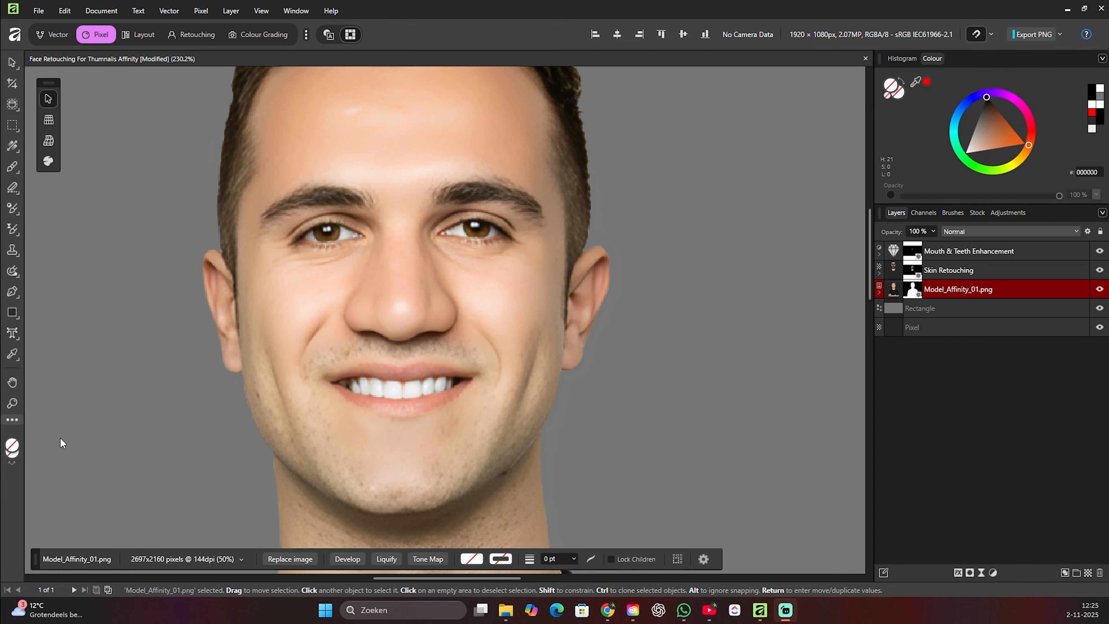
Add a Curves adjustment above Mouth & Teeth Enhancement and lift the midtones to about X 0.479, Y 0.547.
left_click(478, 4)
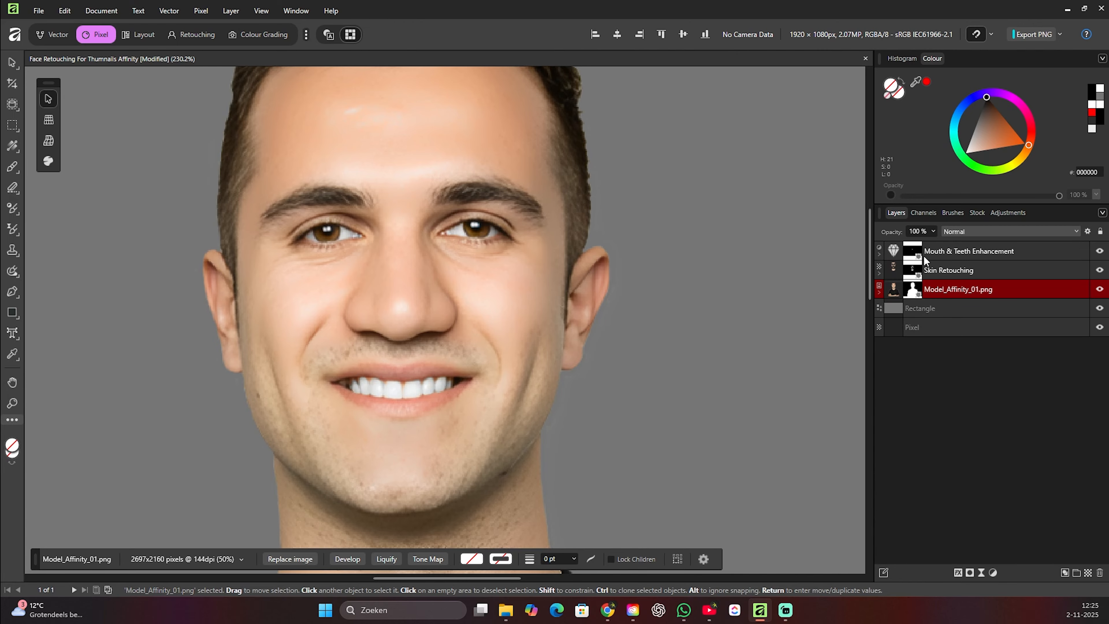
left_click(964, 257)
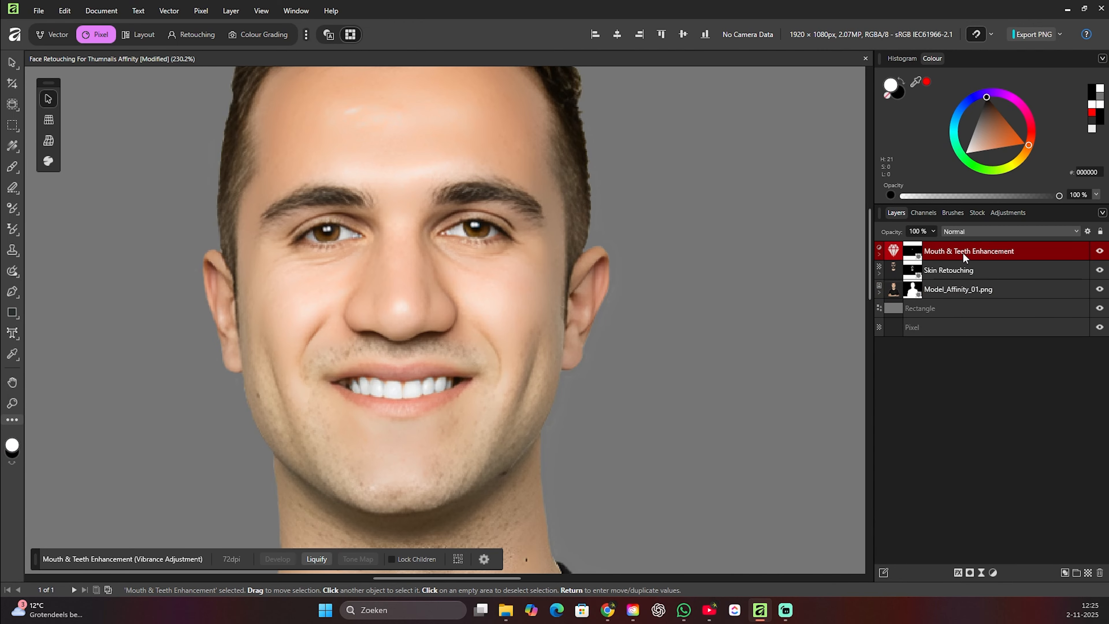
left_click(993, 572)
left_click(1020, 376)
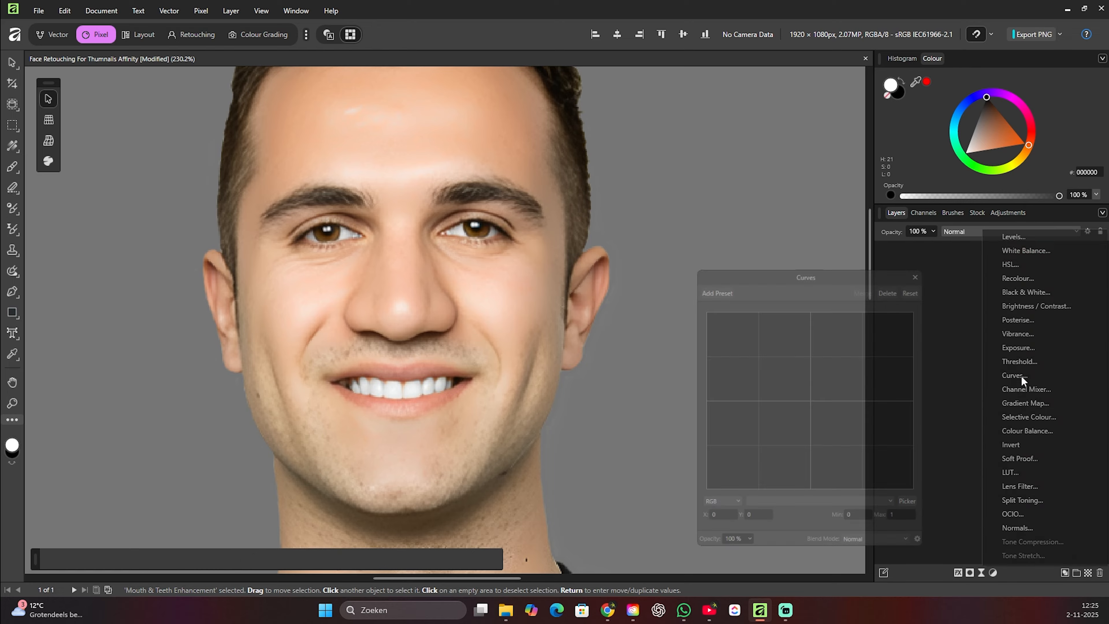
left_click_drag(799, 408, 806, 392)
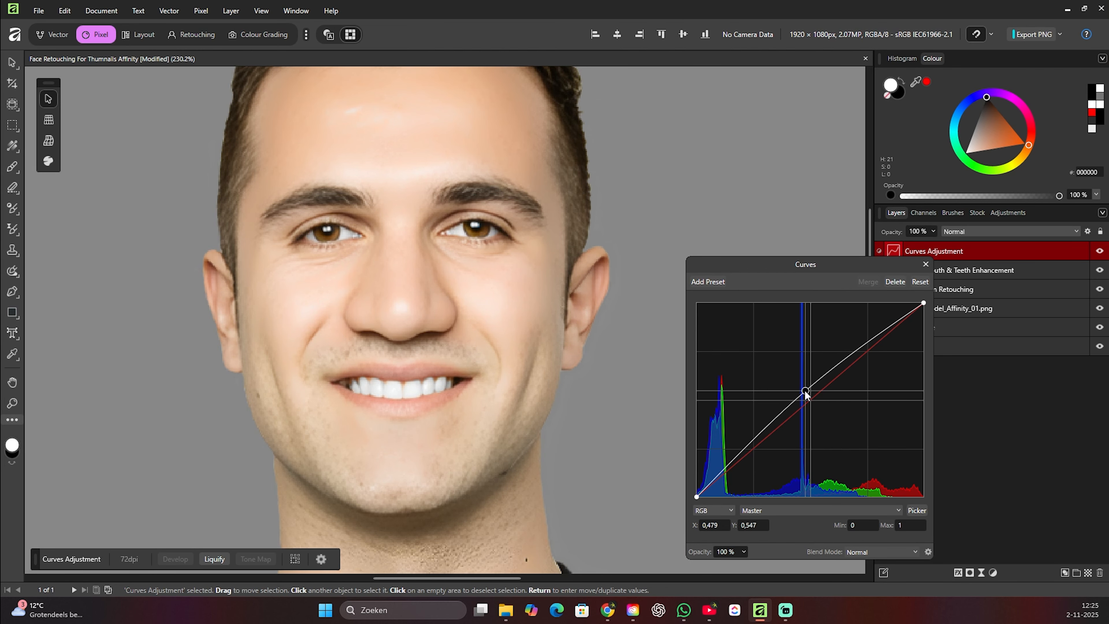
left_click(926, 264)
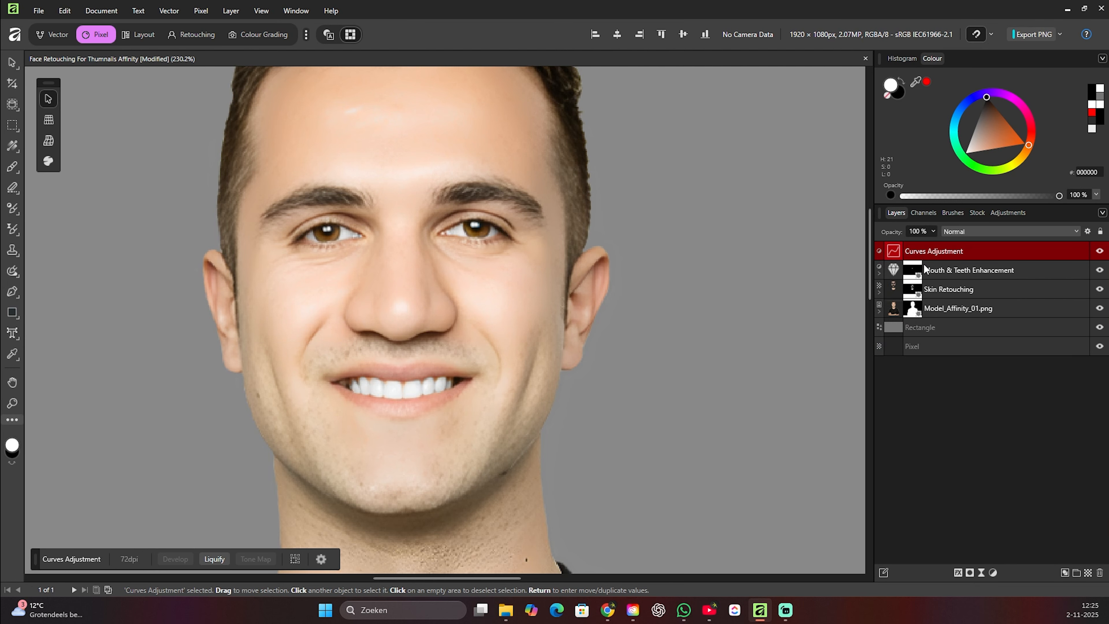
Load the Mouth & Teeth Enhancement mask as a selection and enlarge the paint brush to 15 px.
left_click(913, 273, "ctrl")
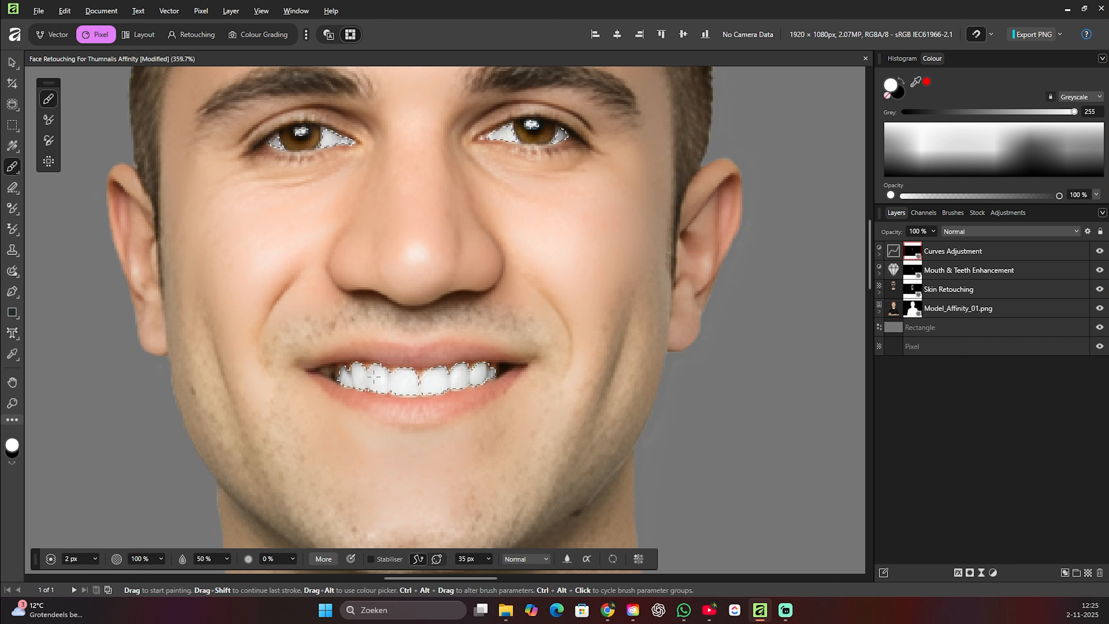
key("bracketright")
key("bracketright")
key("bracketright")
key("bracketright")
key("bracketright")
key("bracketright")
key("bracketright")
key("bracketright")
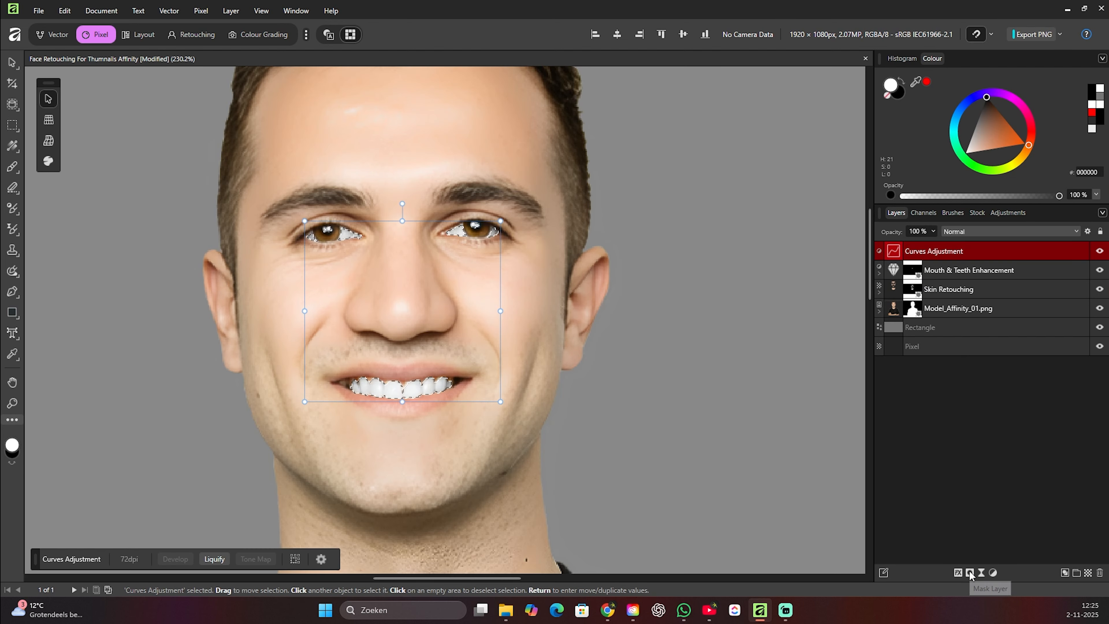
Add an inverted mask to the Curves adjustment and paint white over the selected teeth and eye whites, comparing before and after.
left_click(970, 573)
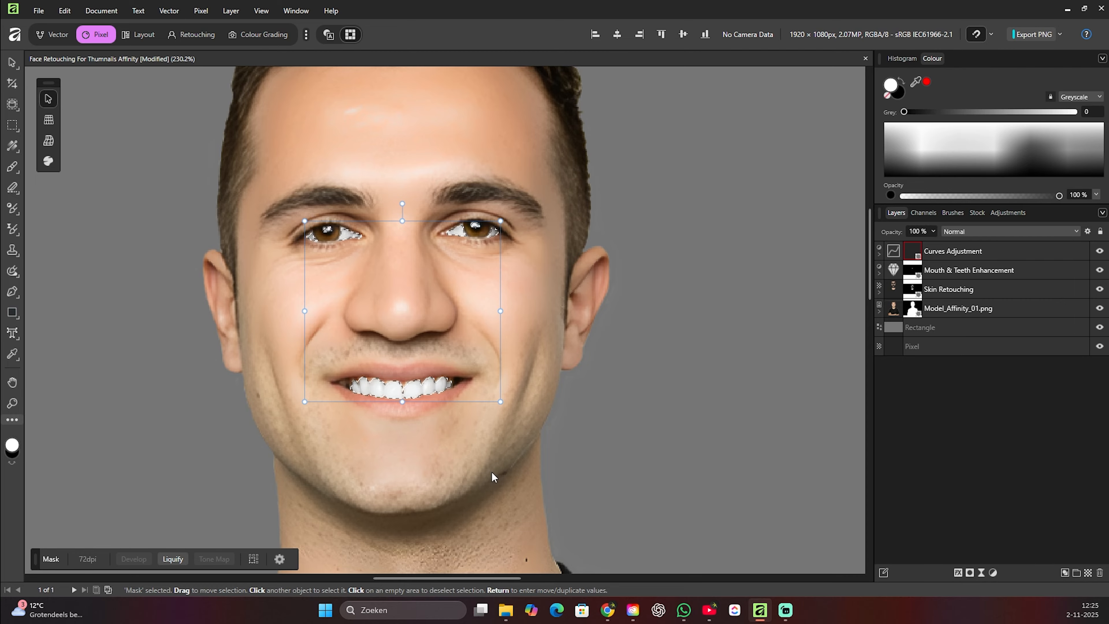
scroll(394, 435, "up", 2)
scroll(394, 436, "up", 1)
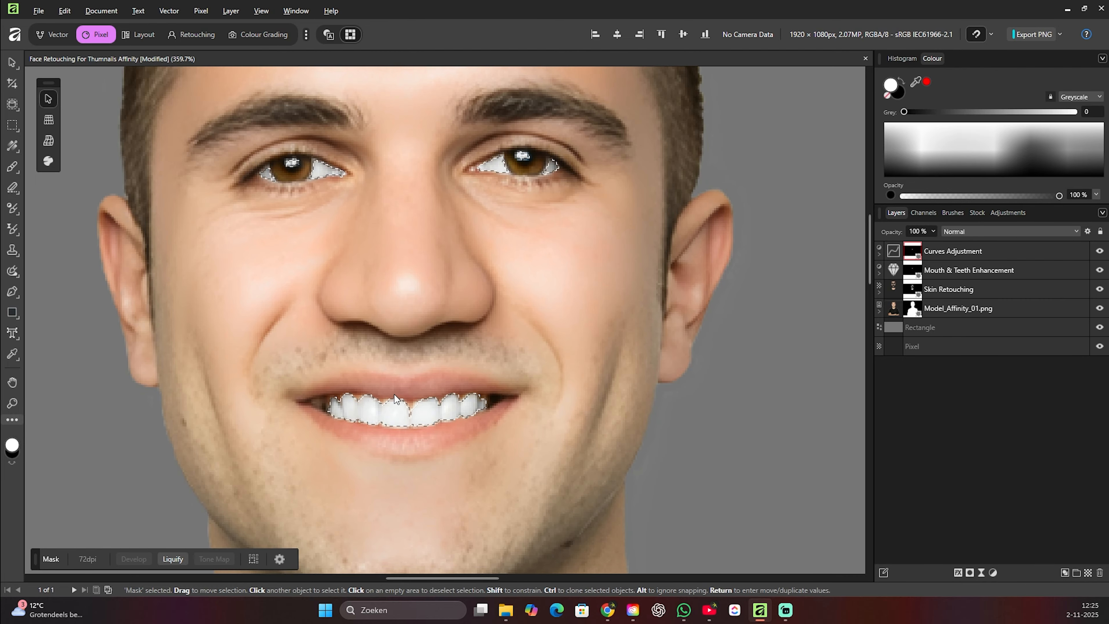
left_click_drag(392, 399, 403, 364)
key("b")
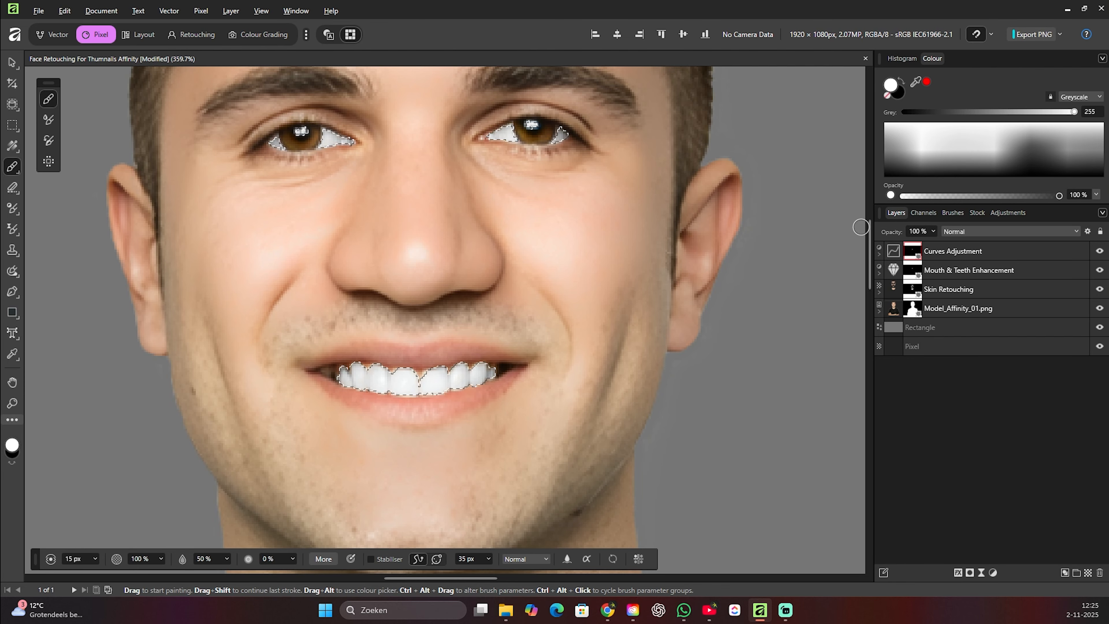
left_click(1100, 251)
left_click(1100, 251)
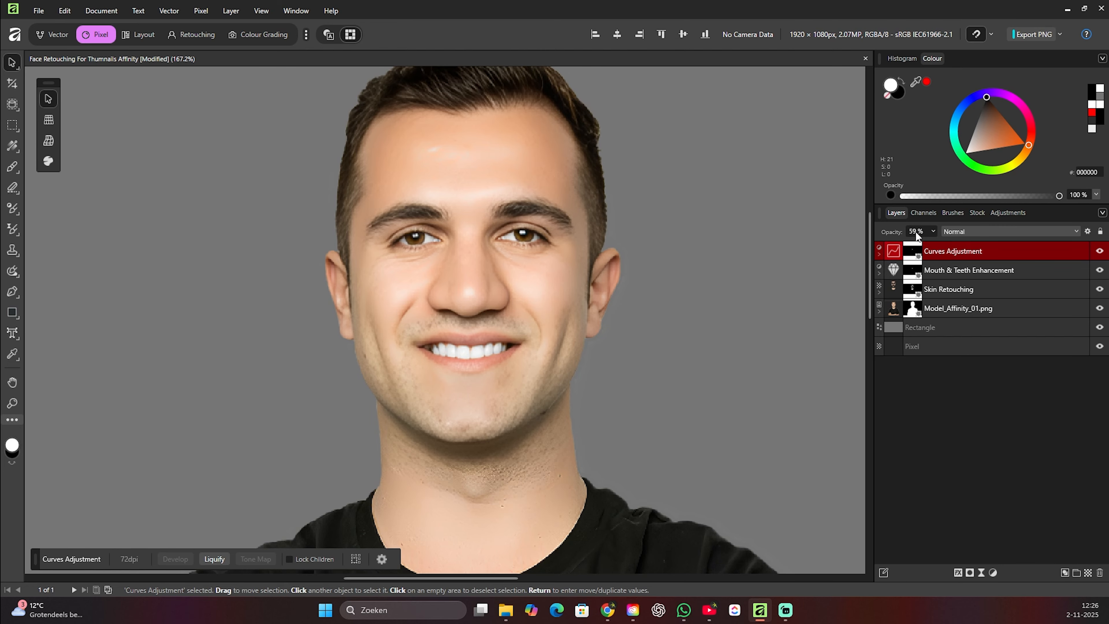
Set the Curves Adjustment layer's opacity to 60% and check its effect on the face.
left_click(917, 232)
key("Return")
scroll(916, 235, "up", 1)
left_click(1100, 253)
key("alt+Tab")
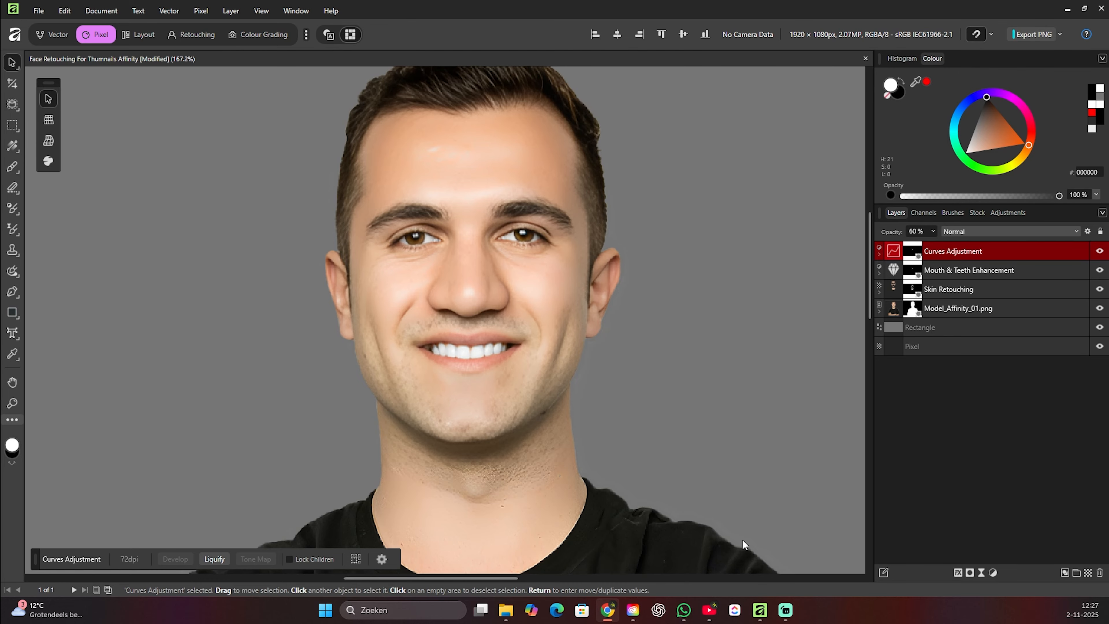
Add a Levels adjustment at the top of the layer stack and raise its black level to darken the image.
left_click(624, 380)
key("ctrl+0")
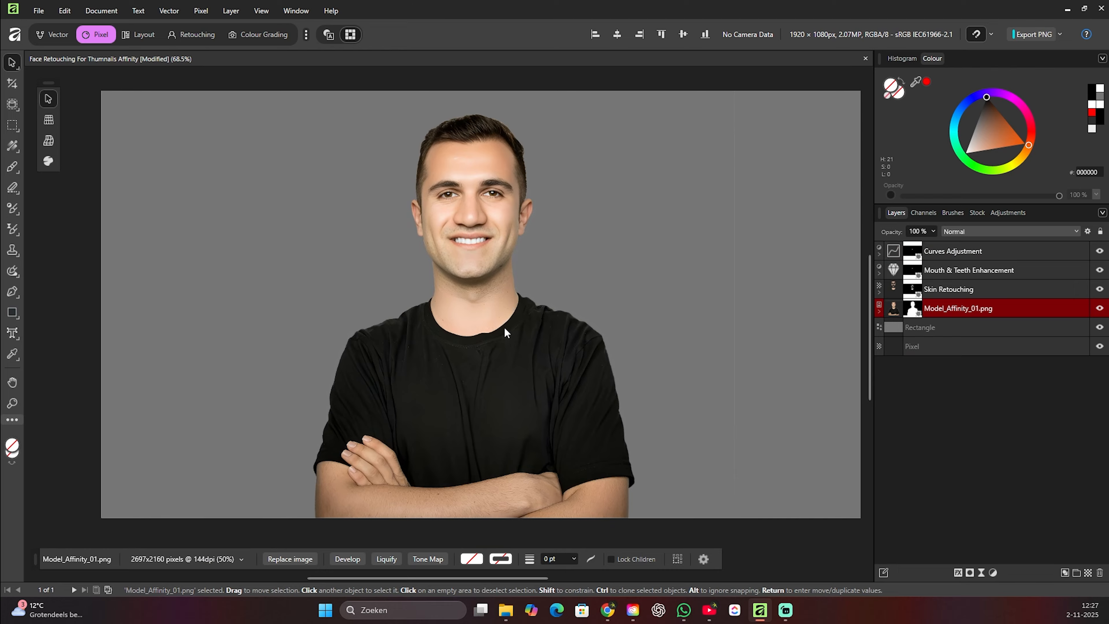
scroll(492, 367, "up", 1)
left_click_drag(493, 356, 495, 331)
scroll(490, 333, "down", 1)
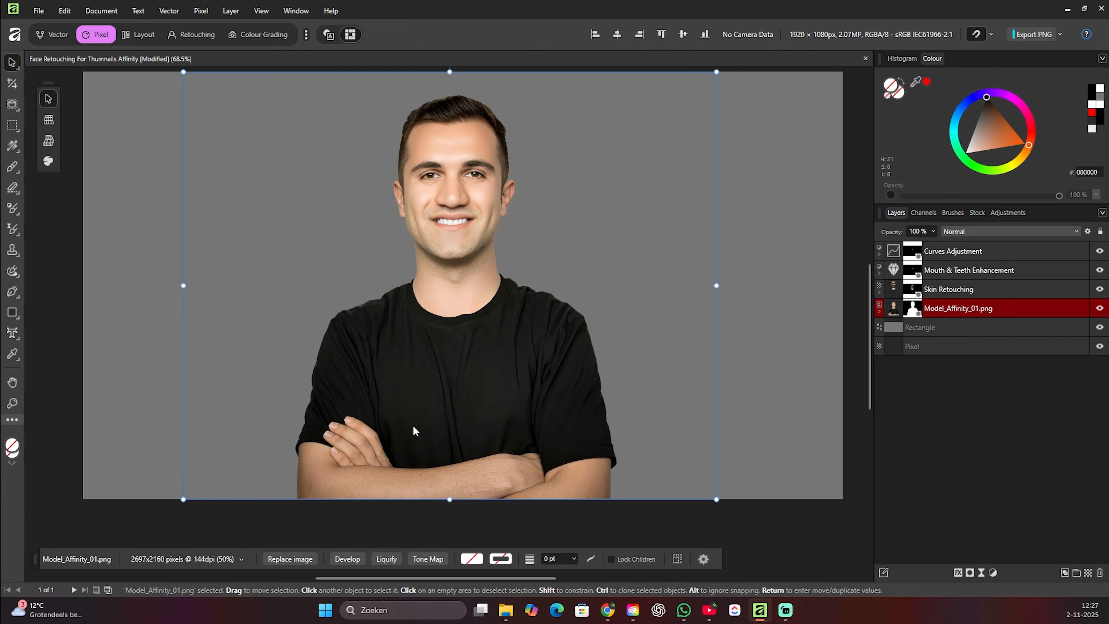
left_click(993, 573)
left_click(1037, 239)
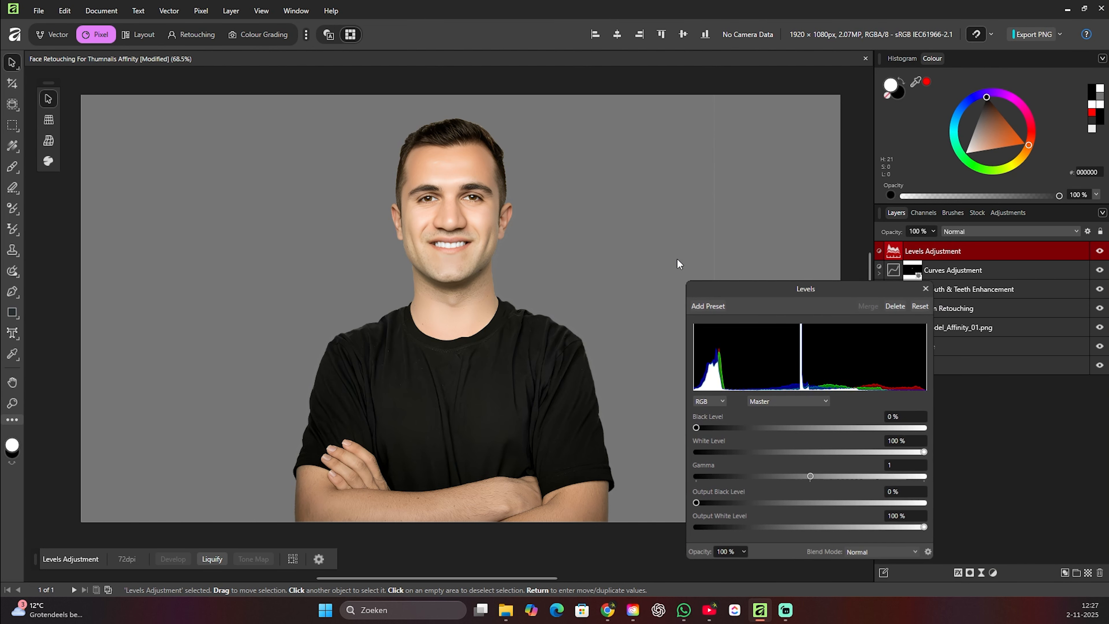
left_click_drag(697, 428, 721, 427)
Invert the Levels Adjustment's mask to hide the darkening and activate the Paint Brush over the face.
right_click(912, 256)
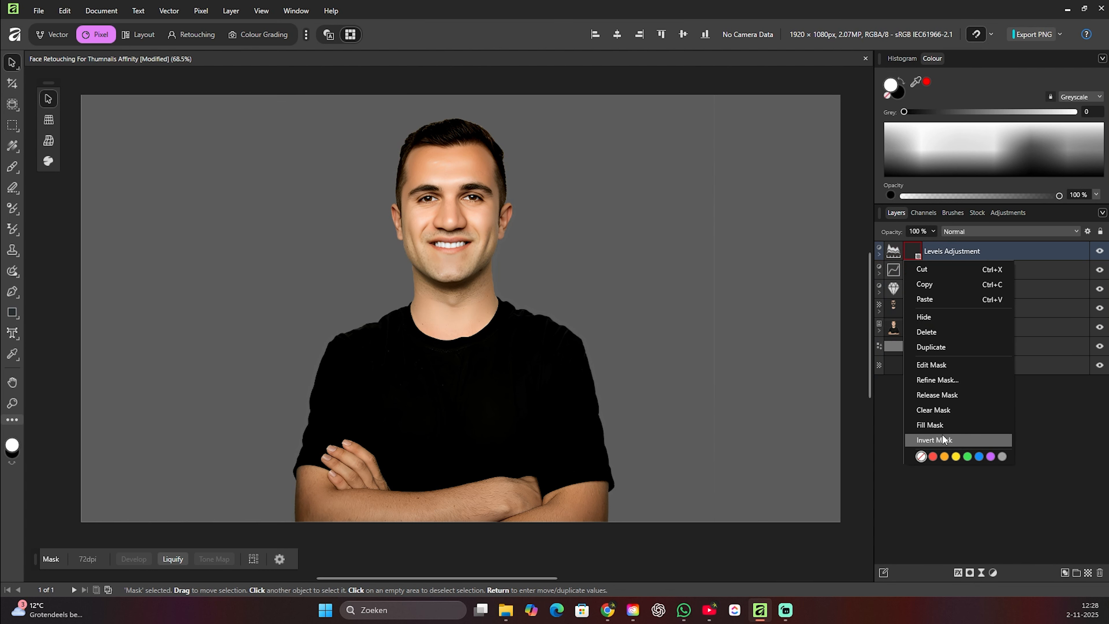
left_click(942, 438)
scroll(471, 222, "up", 5)
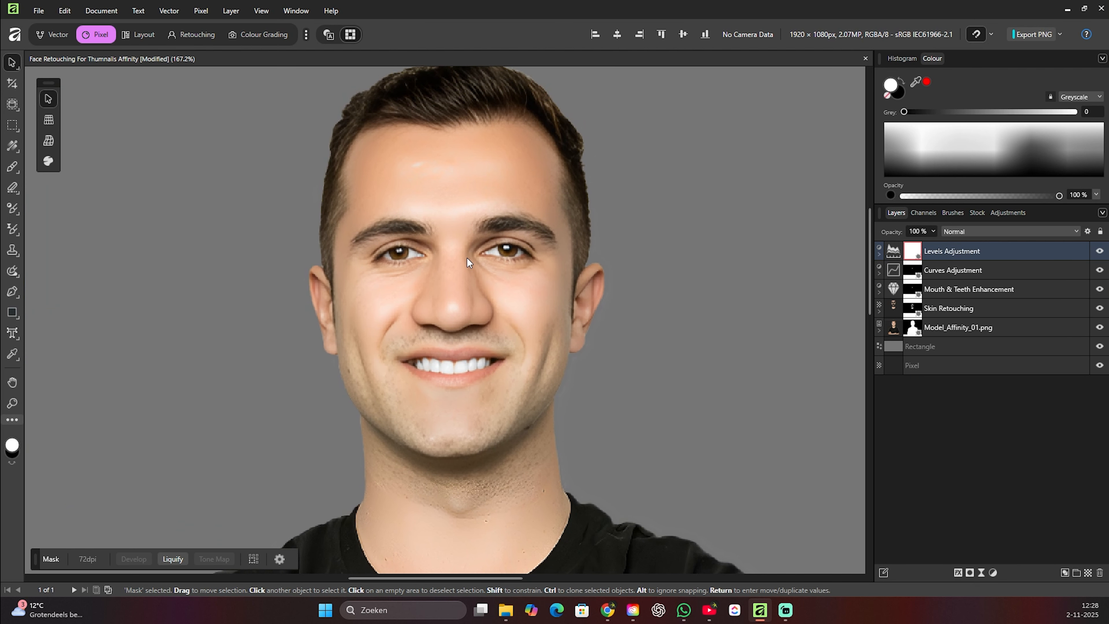
scroll(468, 258, "up", 4)
key("b")
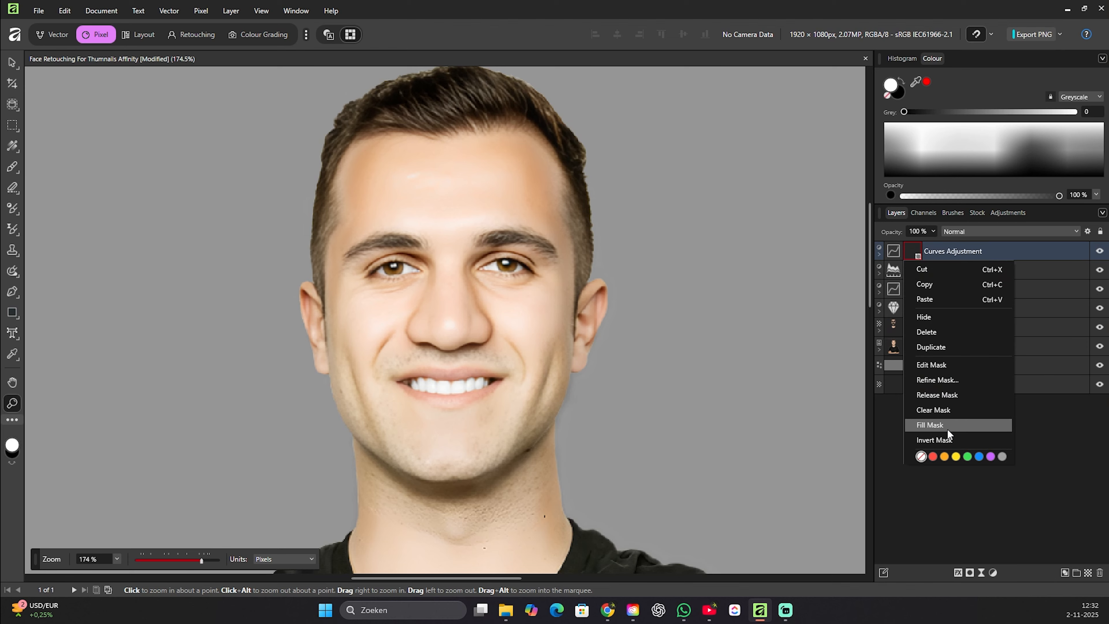
Invert the mask of the top Curves Adjustment and rename that layer Dodge (lighten).
left_click(946, 429)
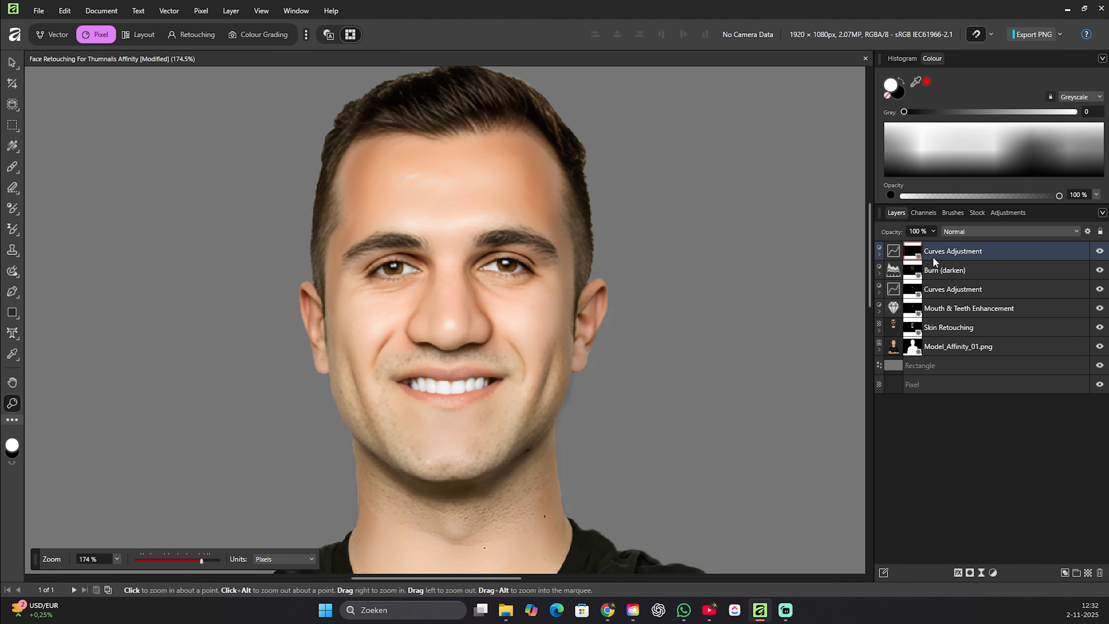
double_click(944, 250)
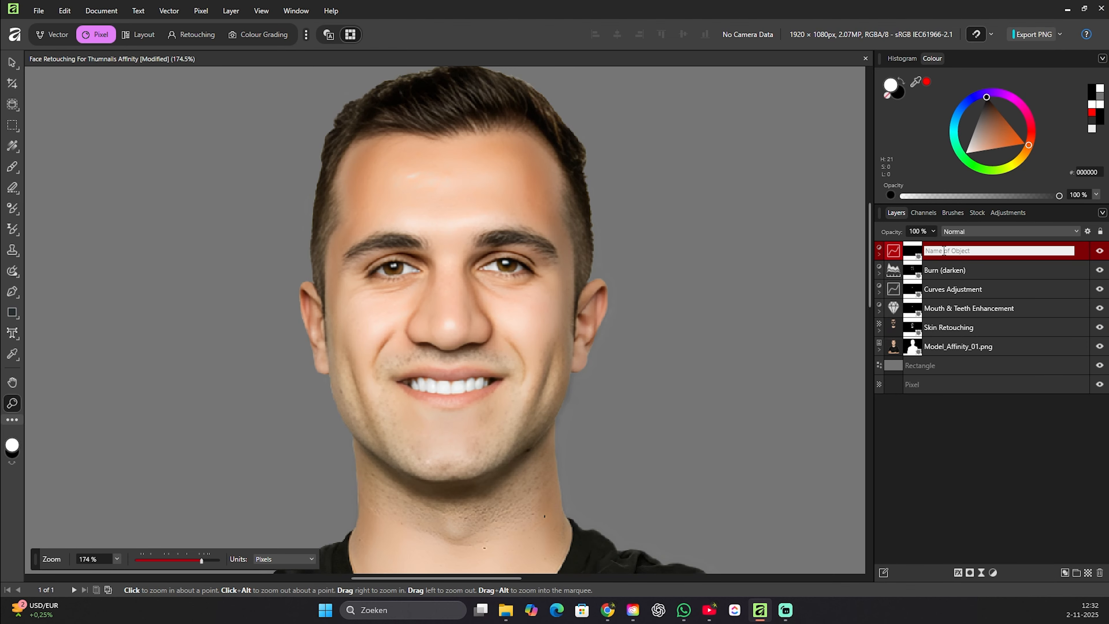
type("Dodge (lighten")
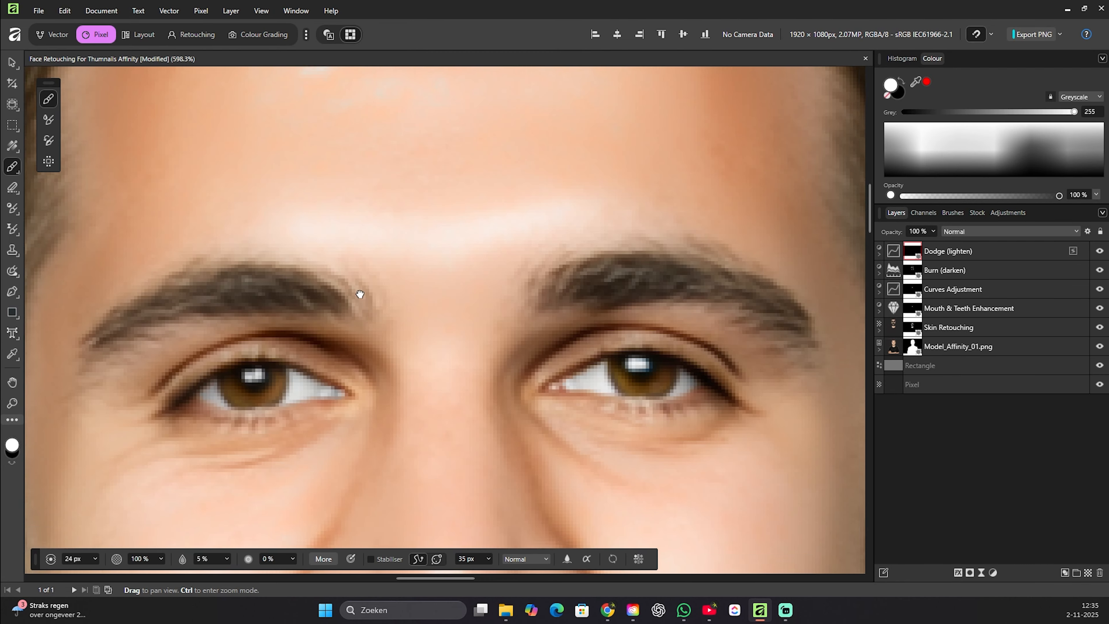
Paint white highlights on the Dodge (lighten) mask along the nose and cheek with a 24 px brush at 5% flow.
mouse_move(362, 294)
left_mouse_down()
mouse_move(376, 218)
mouse_move(390, 204)
left_mouse_up()
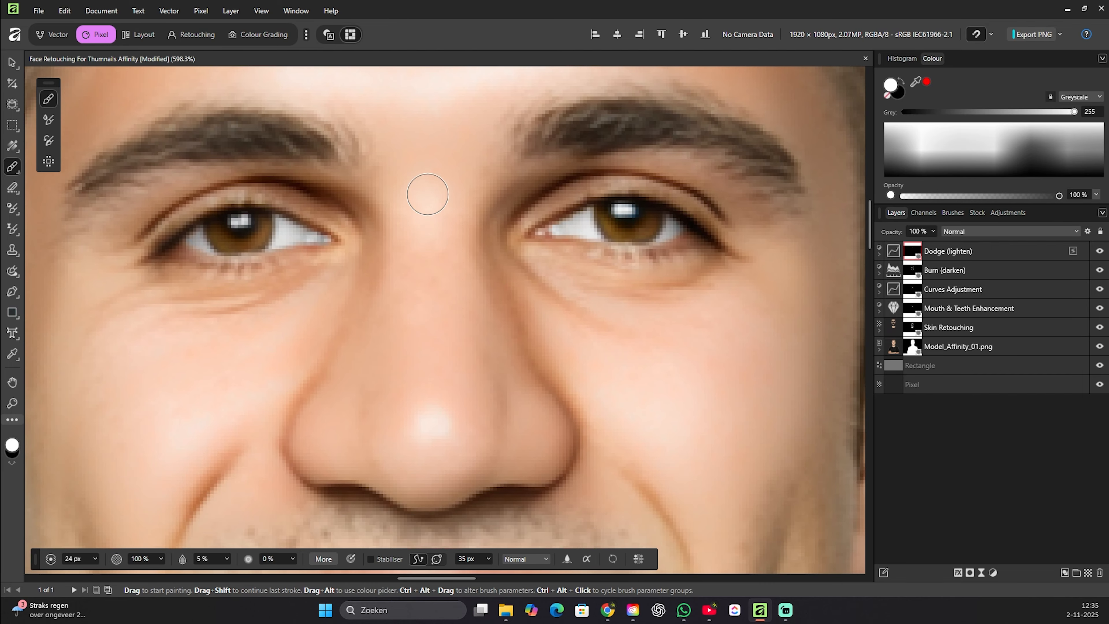
left_click_drag(408, 330, 406, 248)
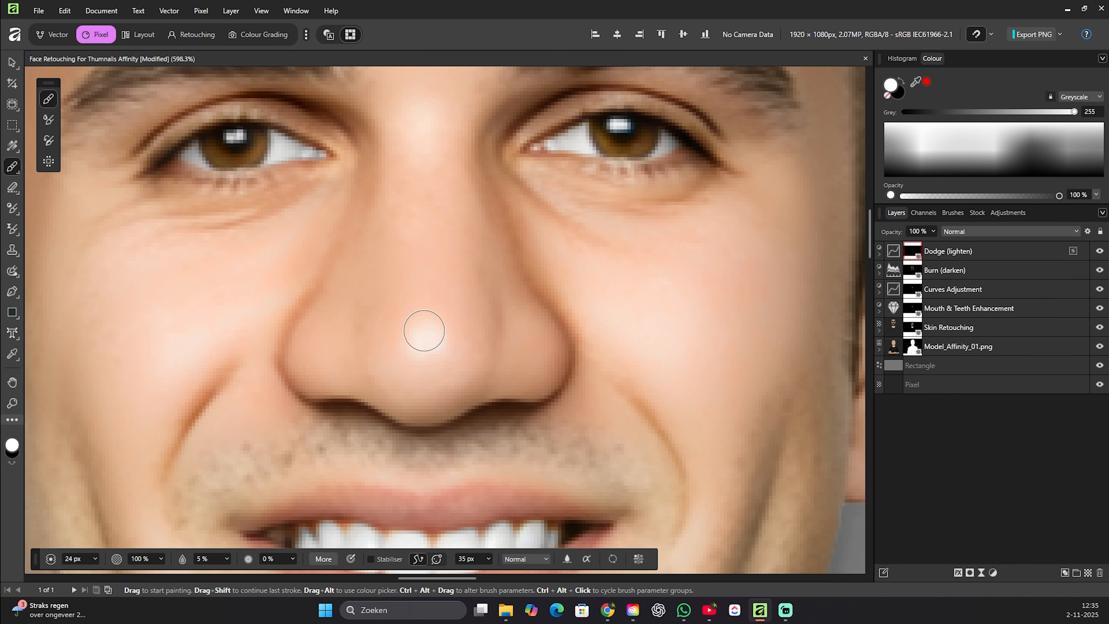
mouse_move(456, 342)
left_mouse_down()
mouse_move(359, 278)
mouse_move(237, 293)
left_mouse_up()
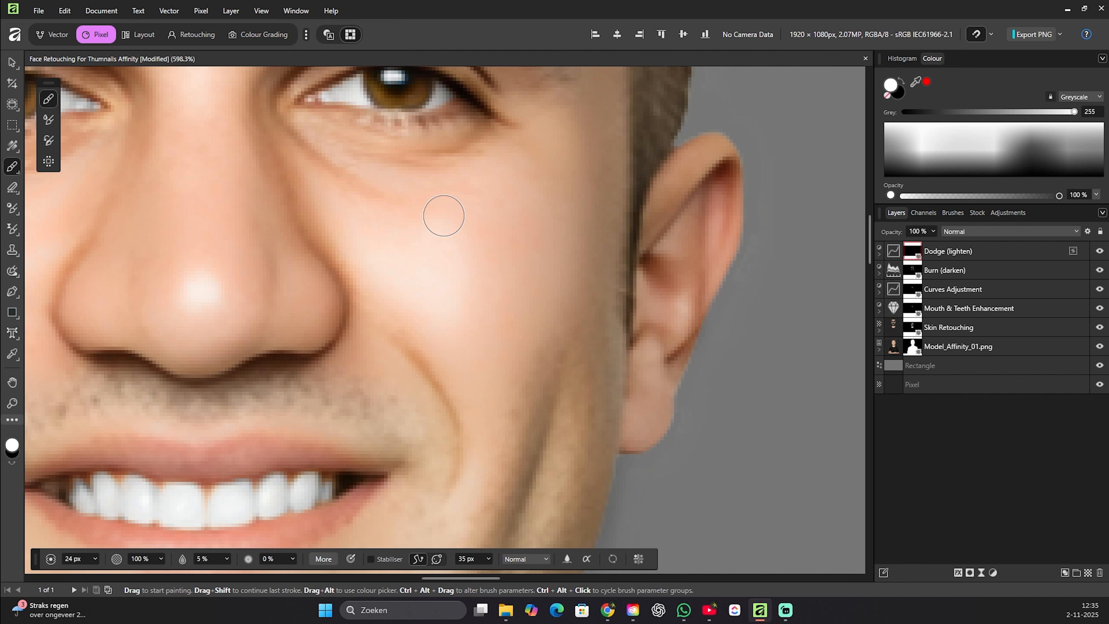
left_click_drag(434, 332, 454, 233)
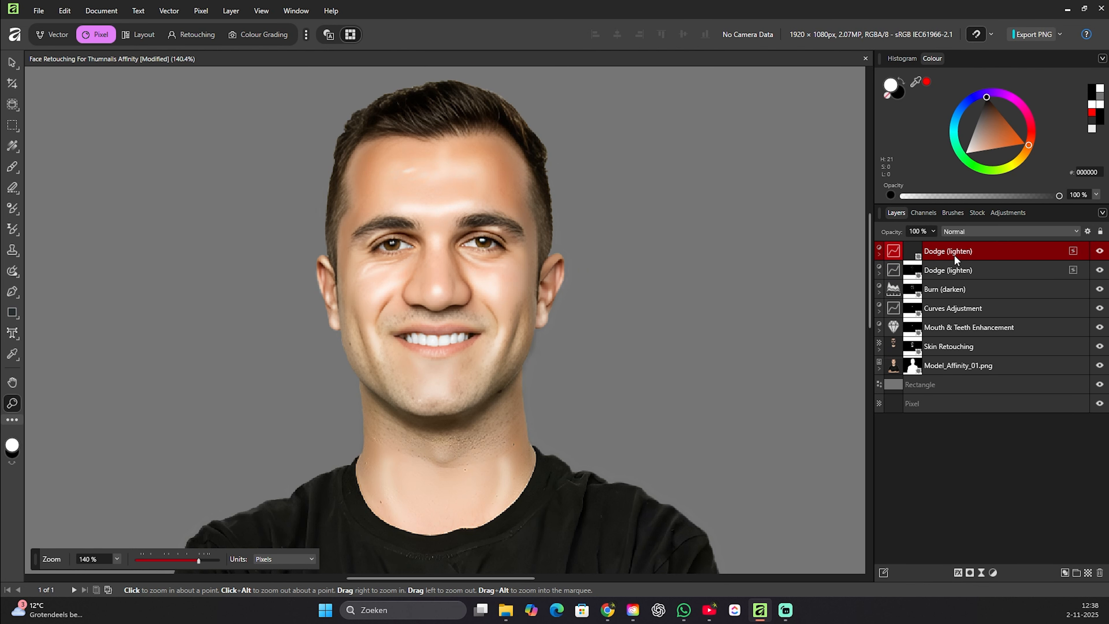
Rename the topmost Dodge (lighten) layer as Edges and select its mask.
double_click(955, 251)
type("Edges")
key("Return")
left_click(916, 251)
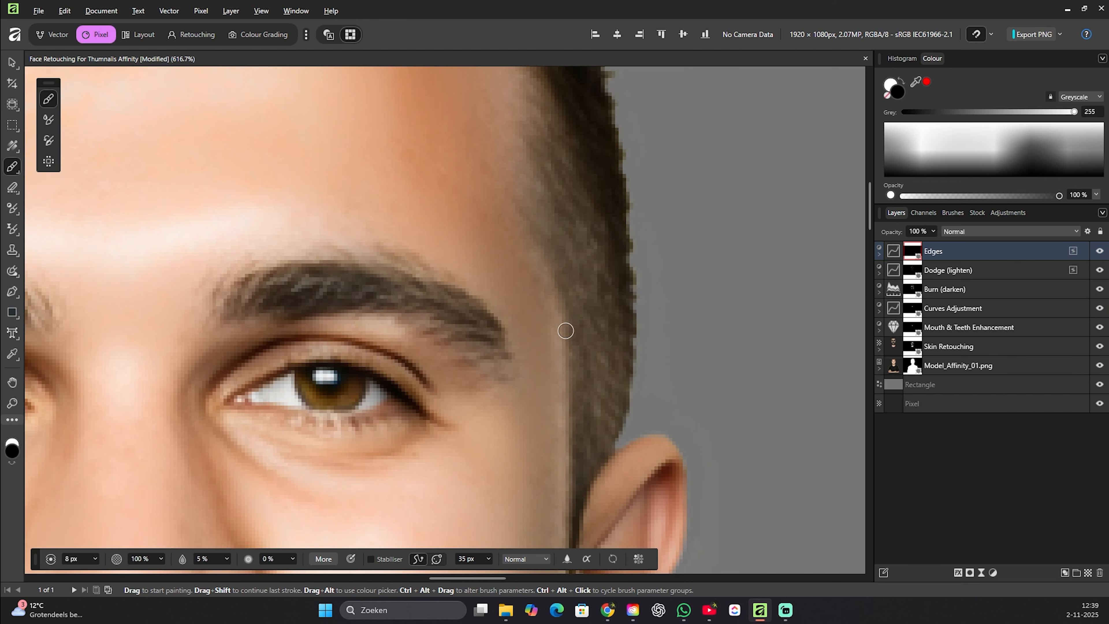
Paint white on the Edges mask along the temple and hairline with an 8 px brush at 5% flow.
mouse_move(521, 232)
left_mouse_down()
mouse_move(568, 265)
mouse_move(550, 307)
left_mouse_up()
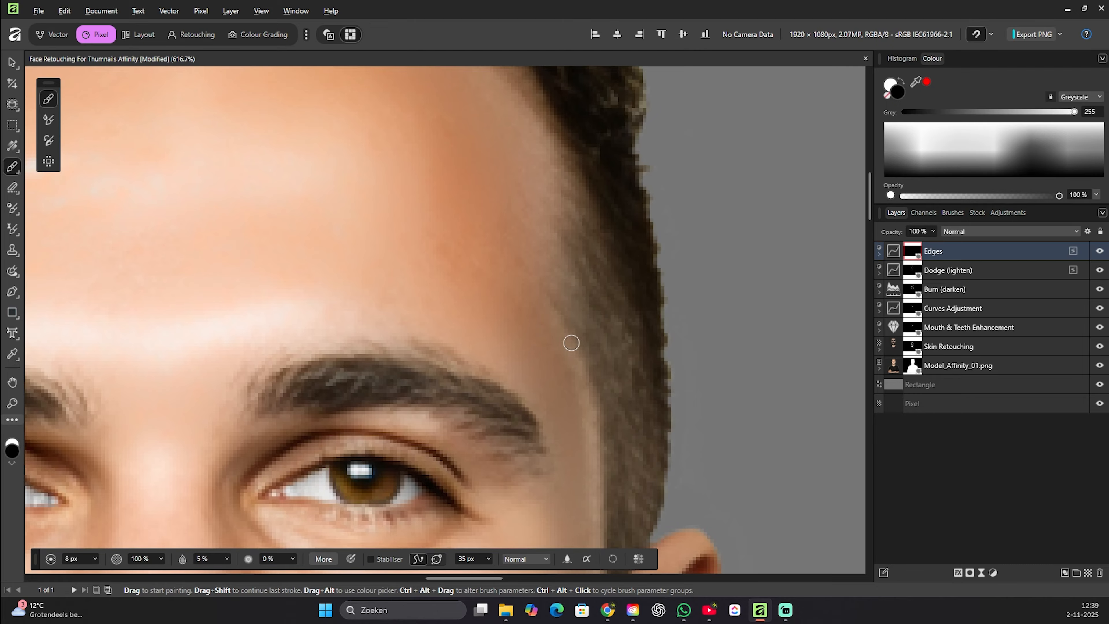
mouse_move(567, 262)
left_mouse_down()
mouse_move(603, 331)
mouse_move(589, 259)
mouse_move(584, 315)
mouse_move(584, 286)
mouse_move(604, 353)
mouse_move(588, 260)
mouse_move(621, 419)
mouse_move(585, 335)
mouse_move(614, 428)
left_mouse_up()
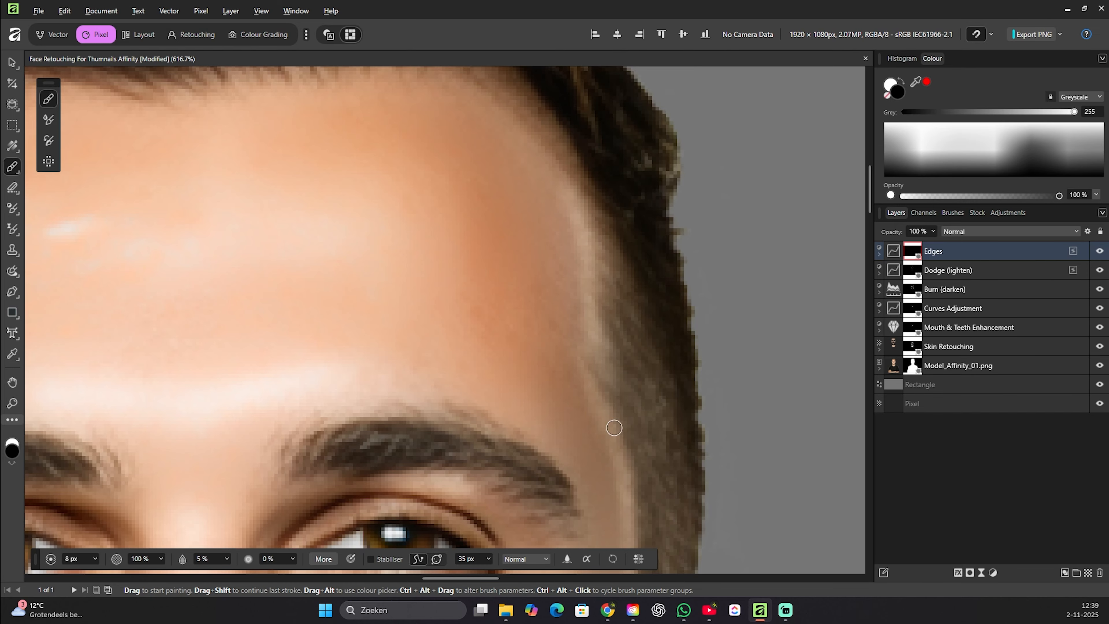
left_click_drag(603, 298, 634, 389)
Set the Edges layer's opacity to 50% and compare the portrait with the layer hidden and shown.
left_click(925, 232)
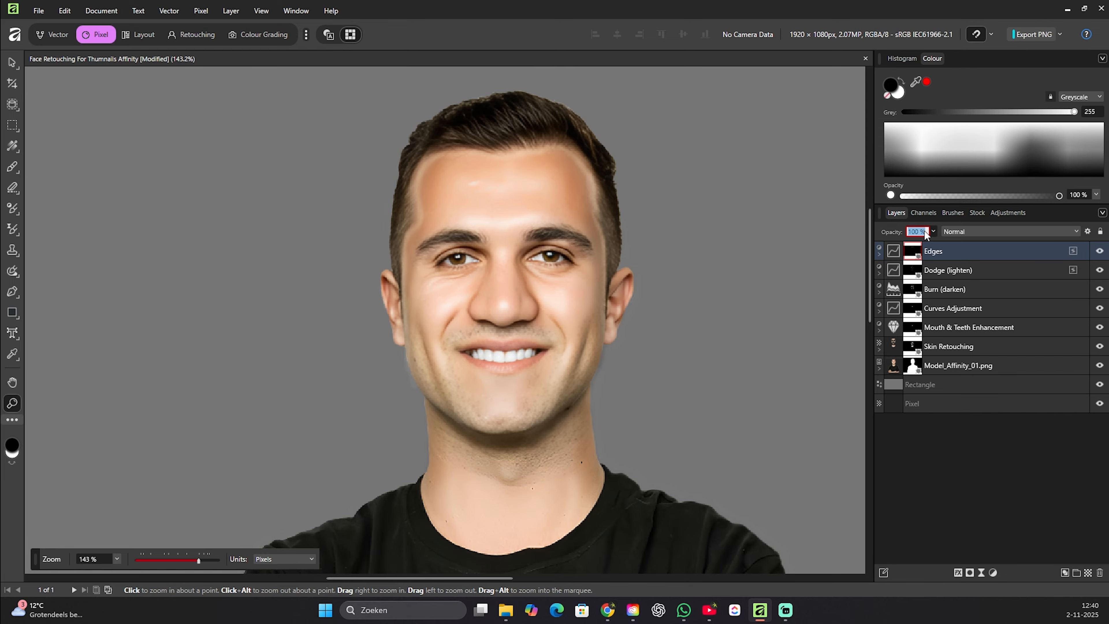
type("50")
key("Return")
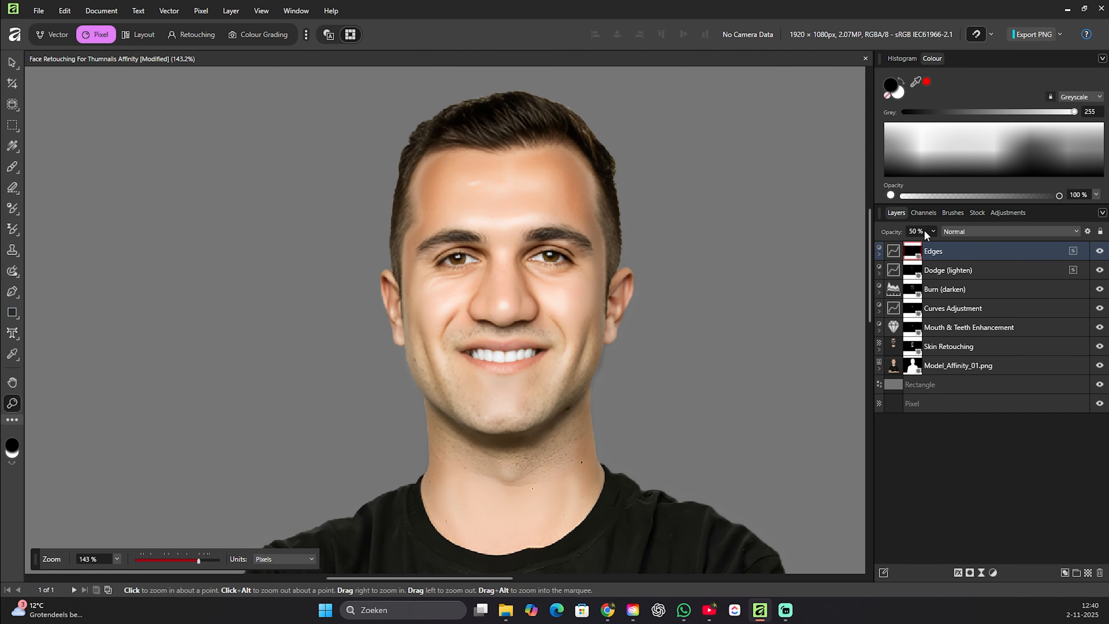
left_click(1101, 251)
left_click(1101, 251)
scroll(437, 302, "down", 3)
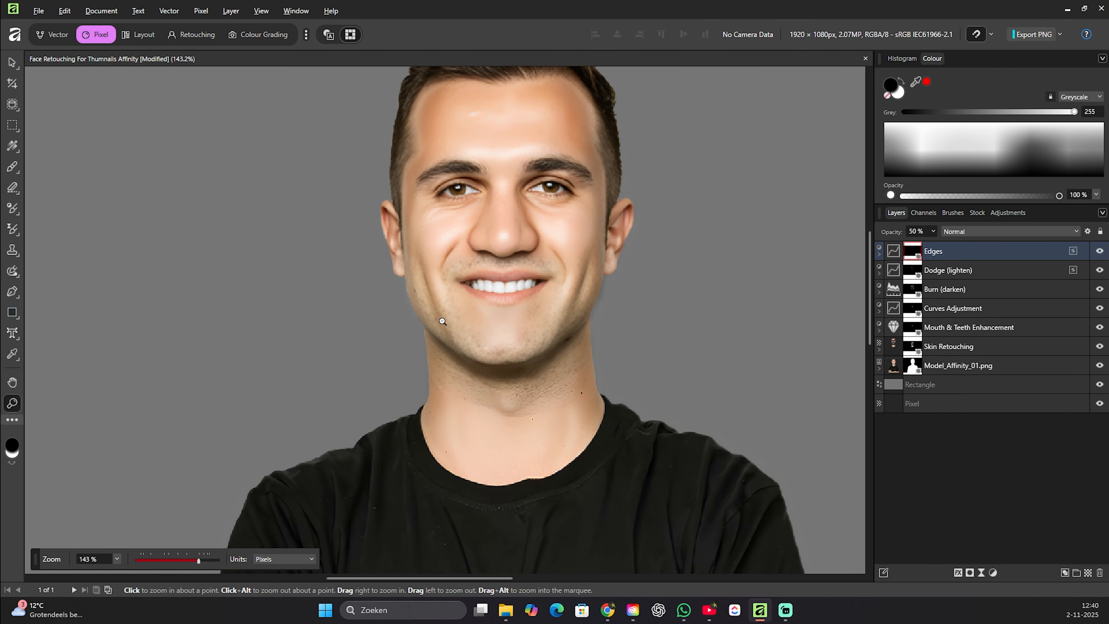
scroll(515, 296, "down", 3)
scroll(464, 271, "up", 1)
left_click_drag(513, 296, 471, 286)
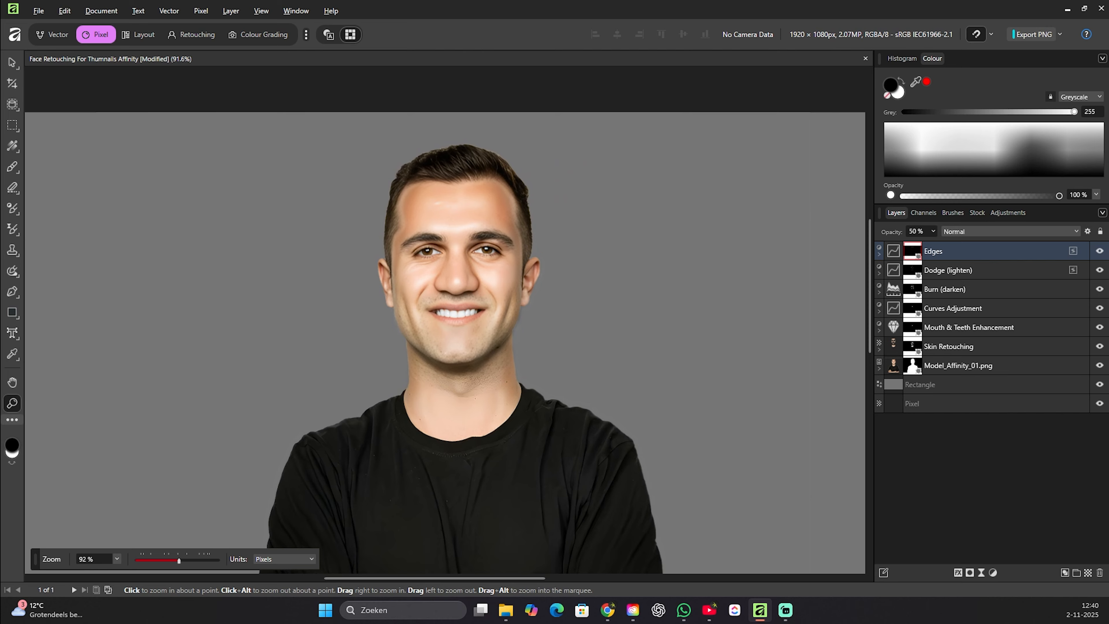
key("alt+Tab")
left_click(483, 273)
left_click(483, 273)
Add an HSL adjustment above Edges with raised saturation and luminosity, and invert its layer mask.
scroll(421, 191, "up", 3)
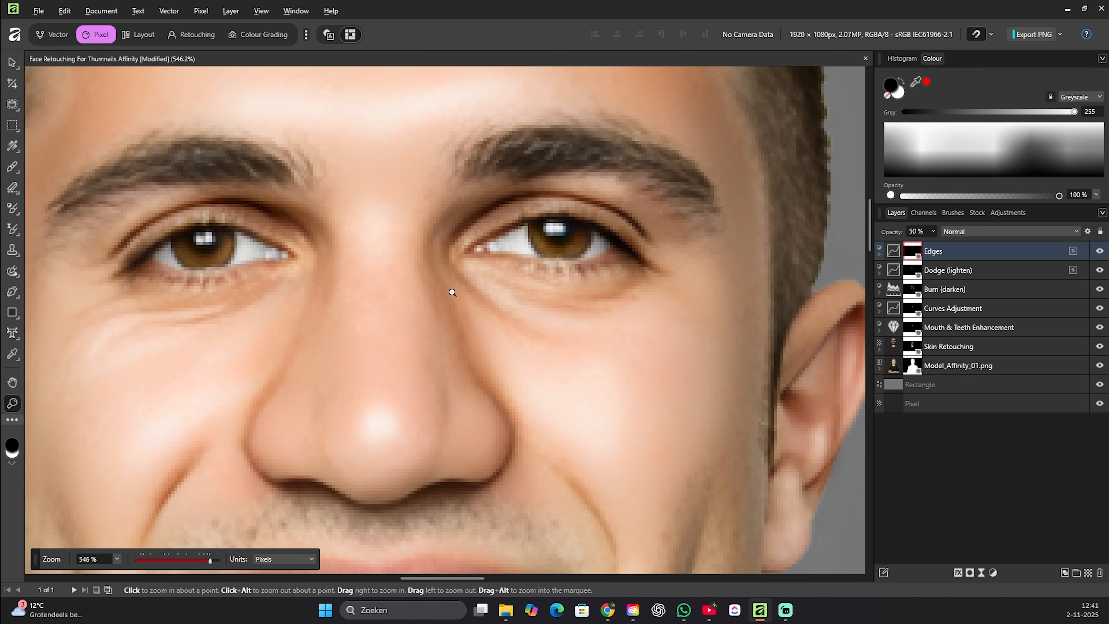
scroll(394, 256, "up", 1)
left_click_drag(394, 254, 415, 292)
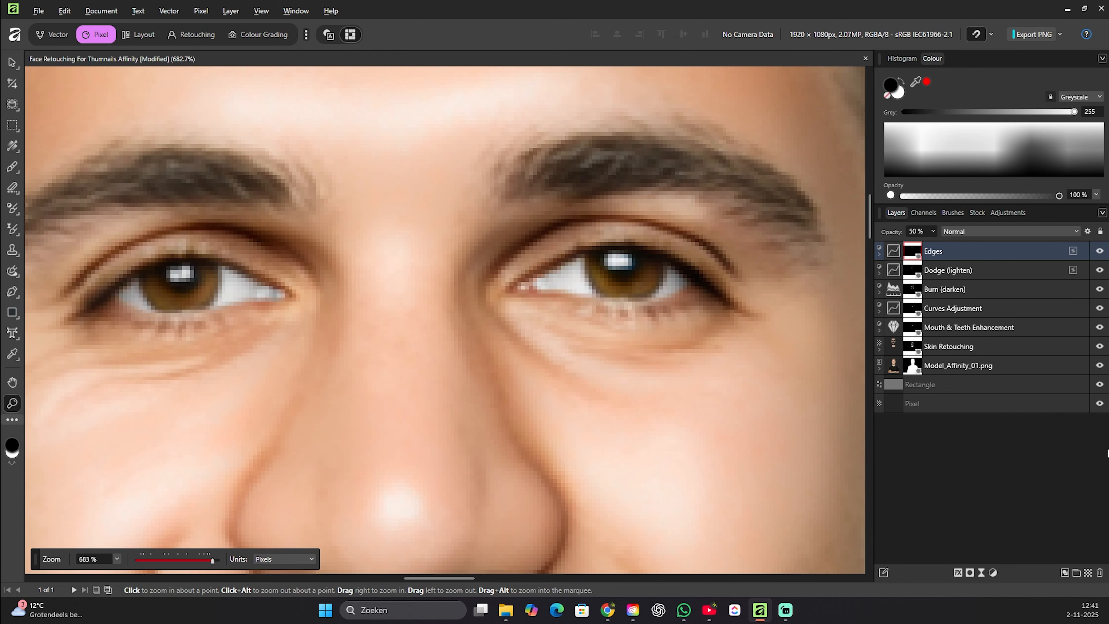
left_click(994, 571)
left_click(1015, 266)
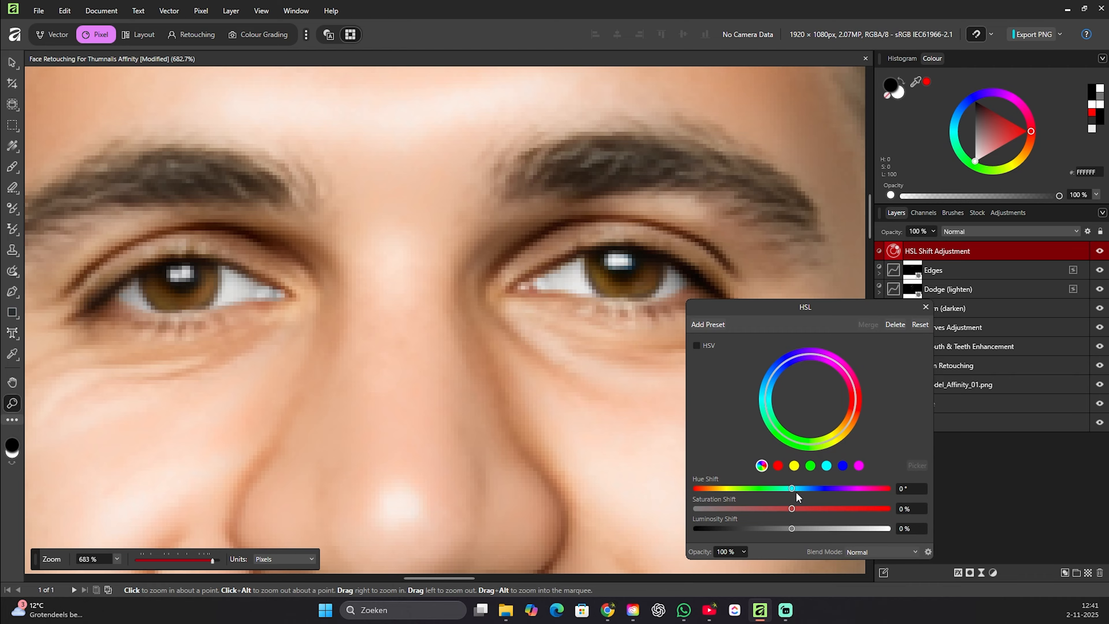
left_click_drag(792, 508, 840, 515)
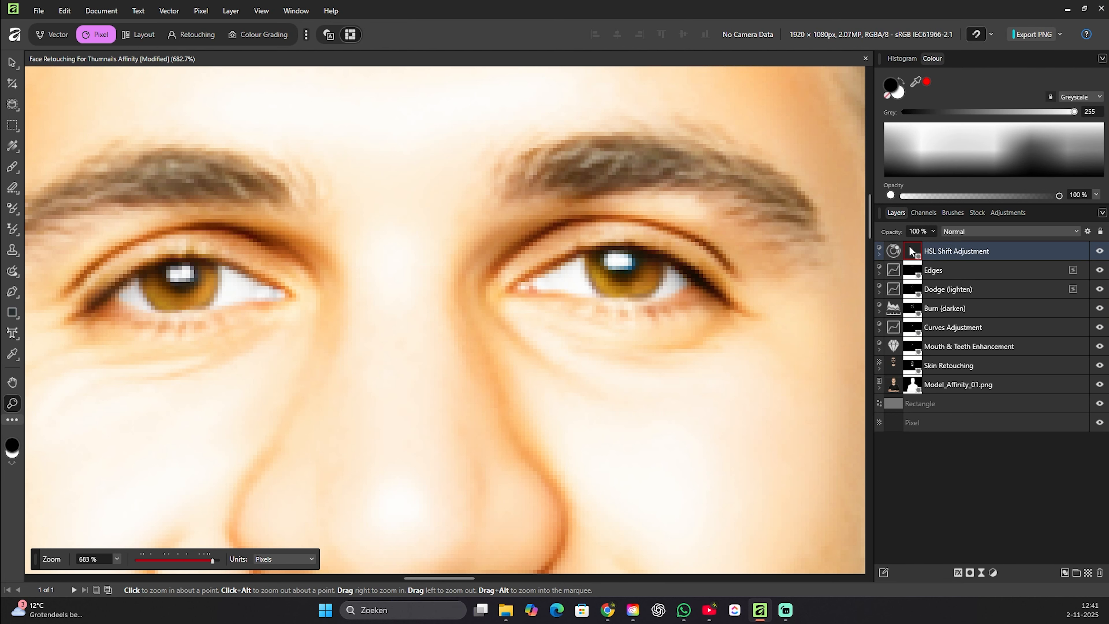
right_click(911, 254)
left_click(932, 441)
Paint white over the iris on the HSL Shift Adjustment's mask with a reduced brush to intensify the eye colour.
scroll(805, 271, "up", 2)
scroll(600, 358, "up", 2)
key("b")
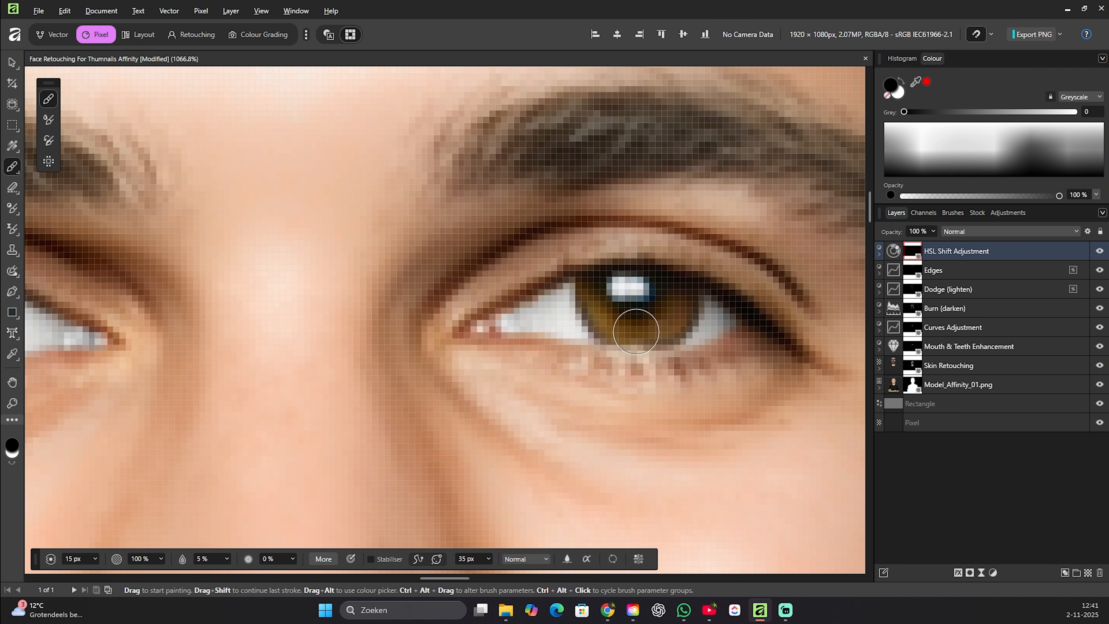
key("x")
key("bracketleft")
key("bracketleft")
key("bracketleft")
key("bracketleft")
key("bracketleft")
key("bracketleft")
key("bracketleft")
key("bracketleft")
mouse_move(594, 310)
left_mouse_down()
mouse_move(665, 325)
mouse_move(675, 293)
mouse_move(637, 334)
mouse_move(632, 327)
left_mouse_up()
Add an Exposure adjustment above the HSL Shift Adjustment, raise the exposure, and invert its layer mask.
left_click(993, 572)
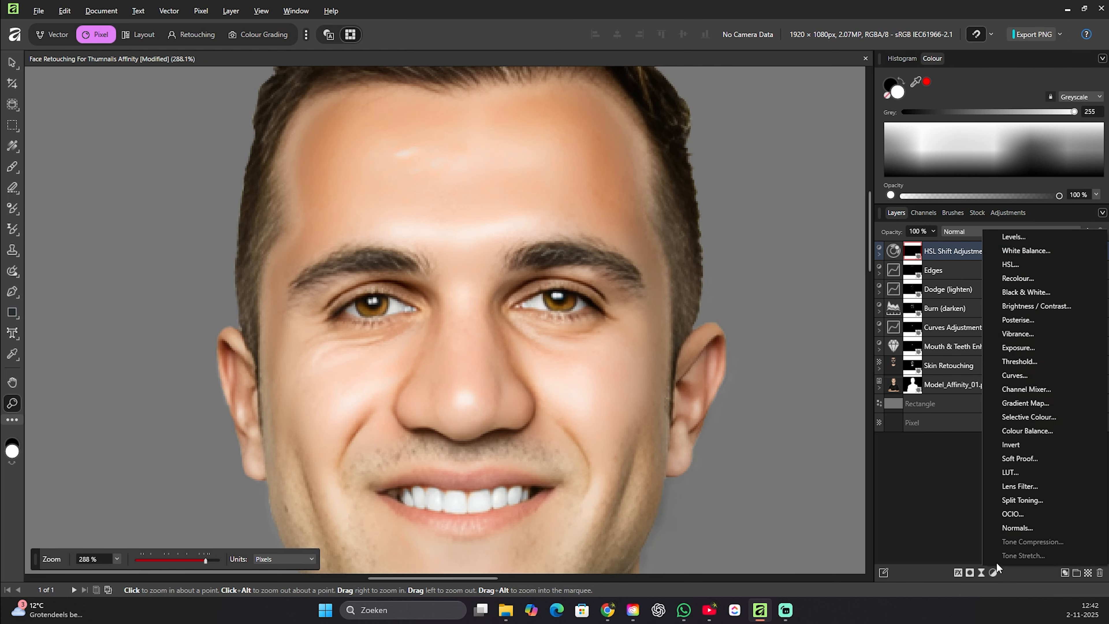
left_click(1031, 350)
mouse_move(791, 526)
left_mouse_down()
mouse_move(811, 533)
mouse_move(790, 530)
mouse_move(800, 532)
left_mouse_up()
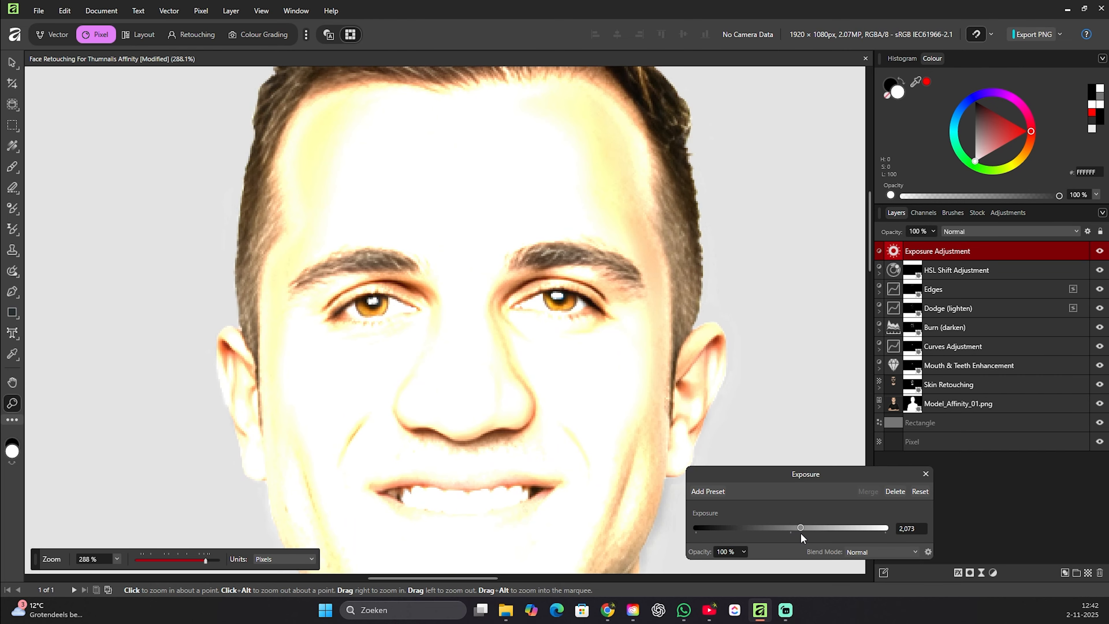
right_click(917, 255)
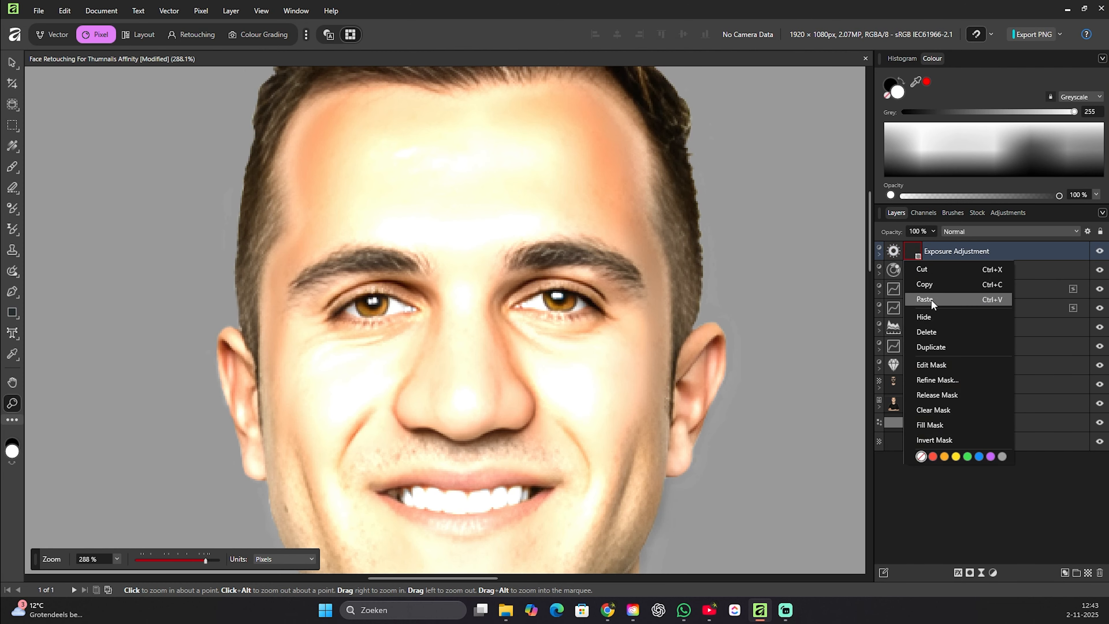
left_click(931, 441)
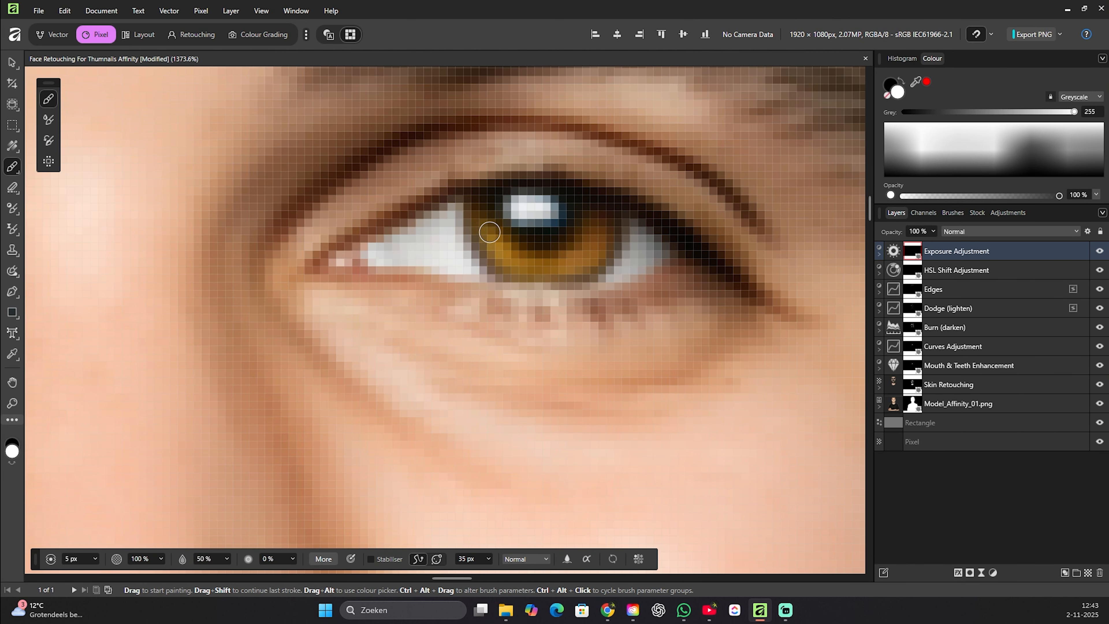
Paint white over the iris on the Exposure Adjustment's mask with a 5 px brush at 50% flow.
mouse_move(490, 231)
left_mouse_down()
mouse_move(509, 253)
mouse_move(595, 249)
mouse_move(594, 235)
mouse_move(549, 263)
mouse_move(491, 230)
mouse_move(534, 258)
mouse_move(587, 256)
mouse_move(583, 240)
mouse_move(519, 235)
mouse_move(494, 211)
left_mouse_up()
mouse_move(505, 253)
left_mouse_down()
mouse_move(390, 277)
mouse_move(384, 244)
mouse_move(346, 286)
left_mouse_up()
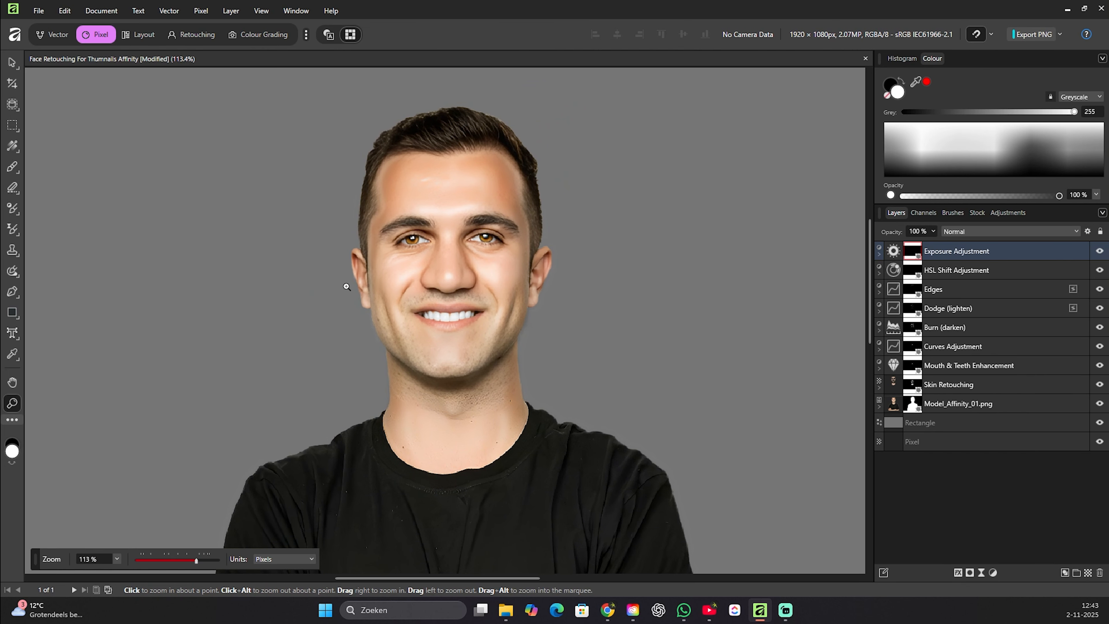
left_click(608, 610)
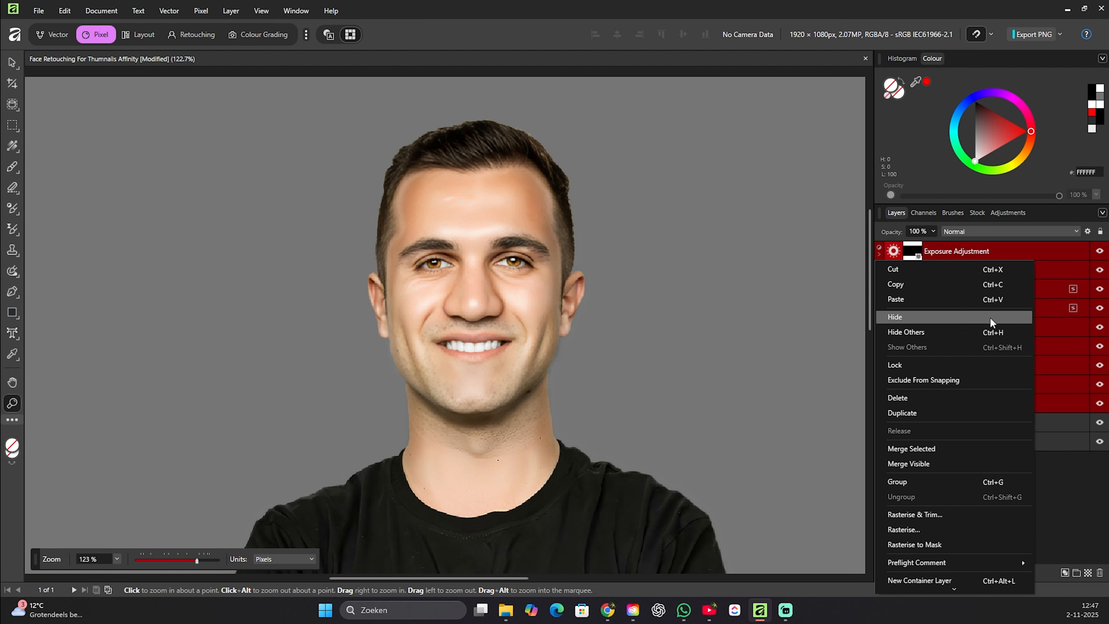
Merge all visible layers into a new pixel layer and rename it Merge.
left_click(934, 465)
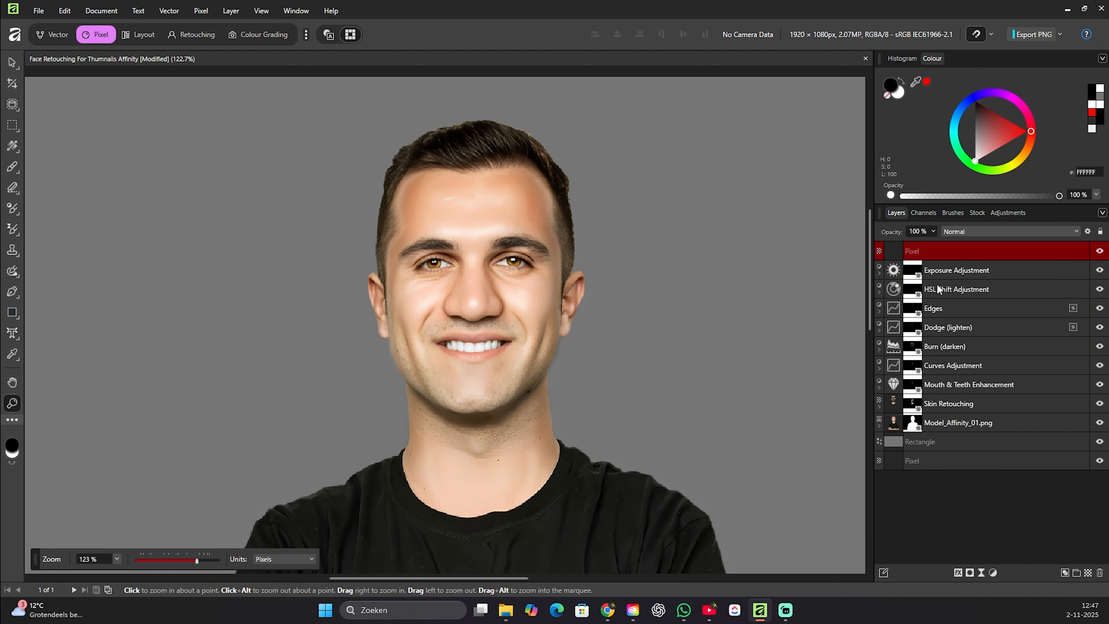
double_click(916, 250)
type("M")
type("erge")
key("Return")
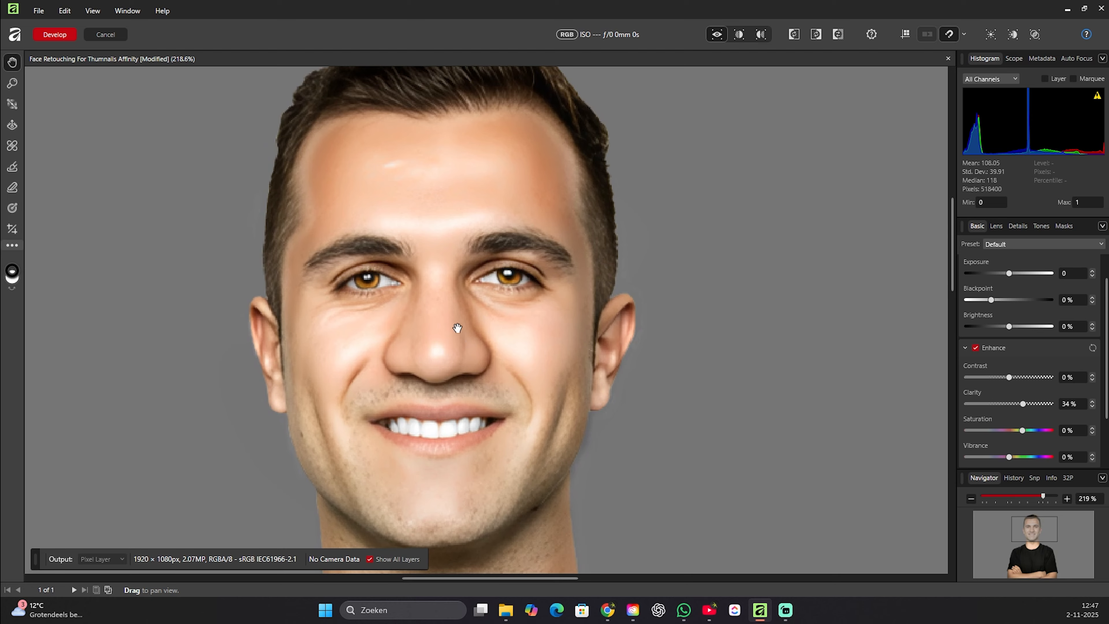
Set the merged layer's Develop enhancements to 50% clarity and 11% contrast, comparing the face with them off and on.
scroll(589, 352, "up", 2)
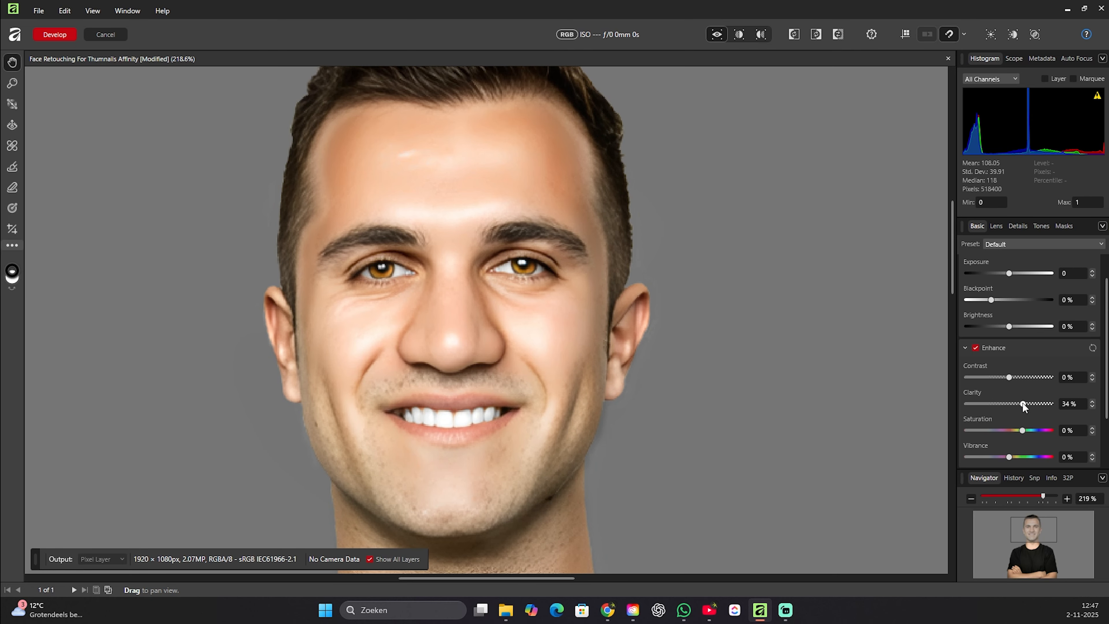
left_click(1068, 404)
type("100")
key("Return")
left_click(976, 348)
left_click(976, 367)
left_click(973, 369)
left_click(974, 368)
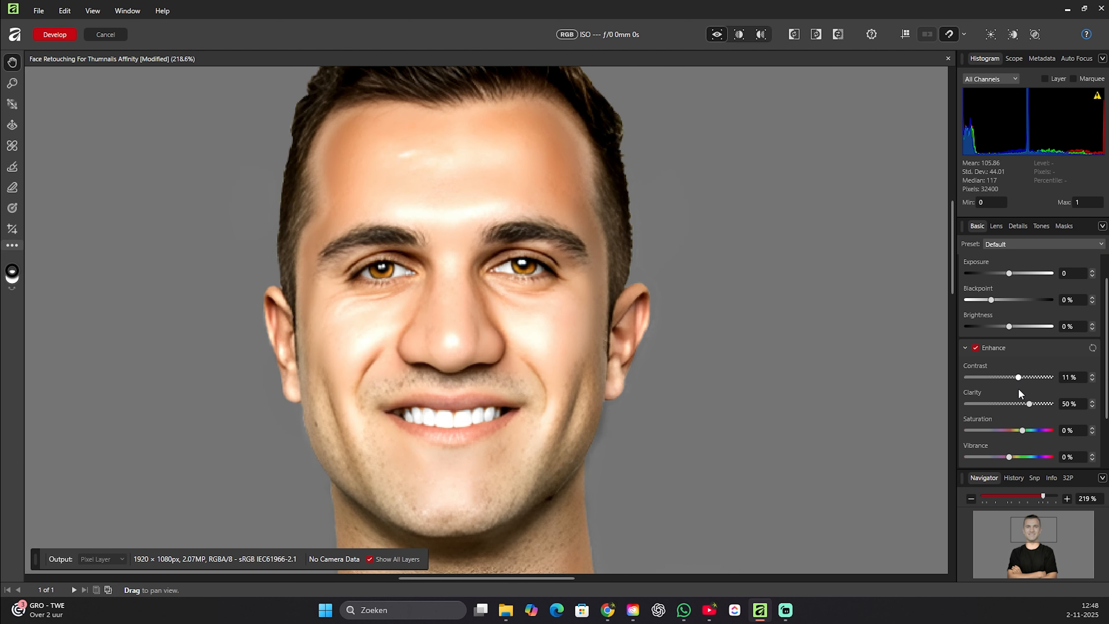
Set the Enhance contrast to 10% and vibrance to 40%, and compare the face in a split before-and-after view.
scroll(1020, 386, "down", 2)
left_click_drag(1023, 377, 1045, 404)
left_click(739, 34)
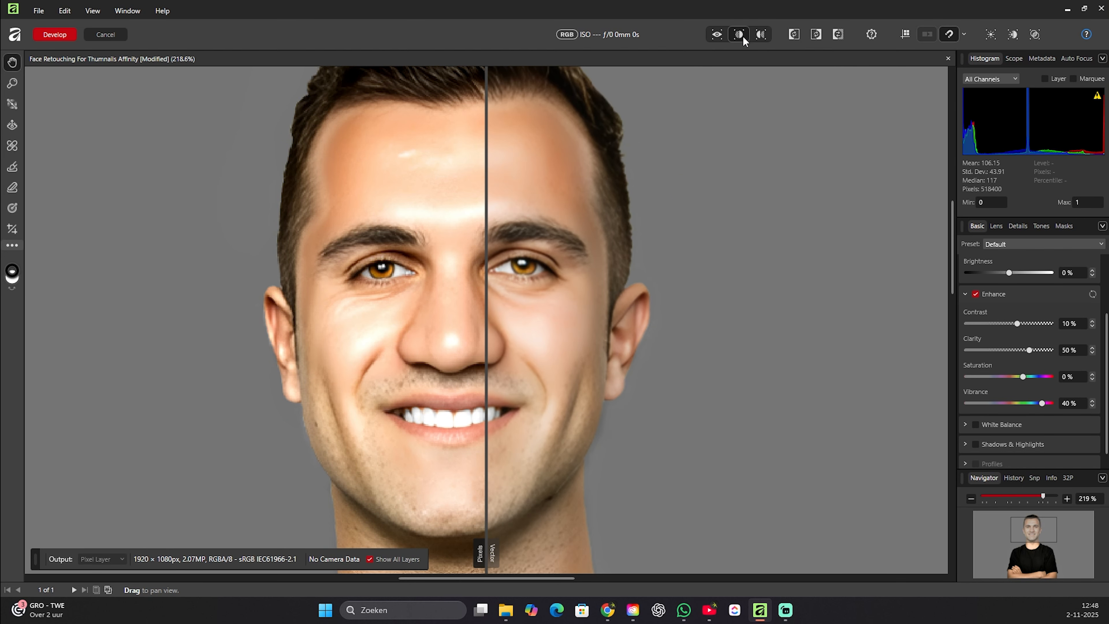
left_click_drag(480, 495, 451, 532)
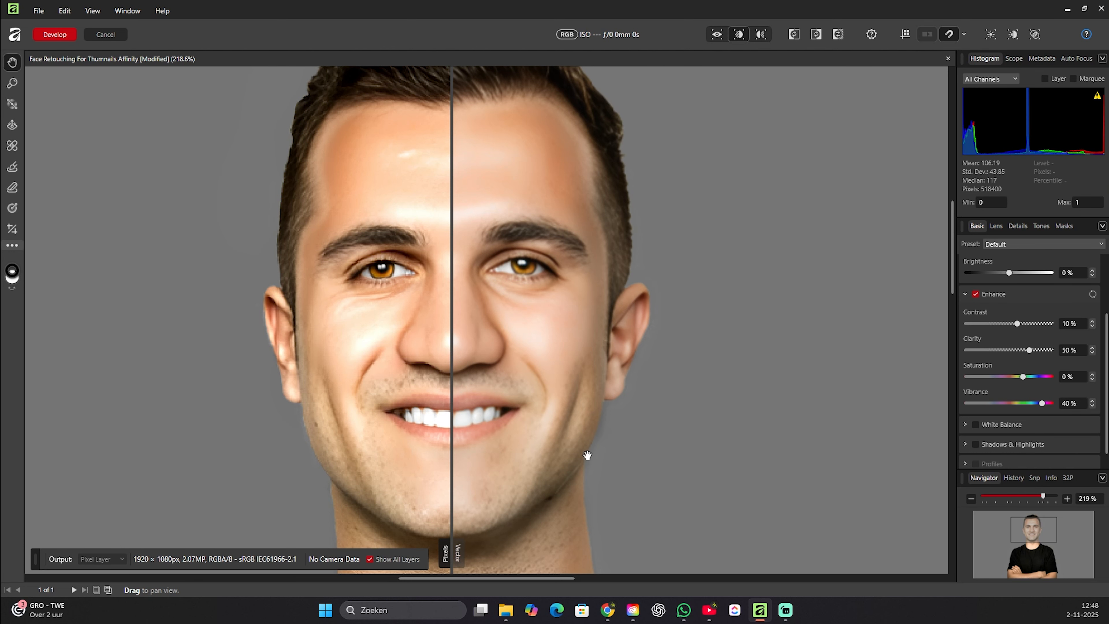
Enable White Balance and set the temperature to -20%.
left_click(965, 294)
left_click(966, 386)
left_click(978, 363)
left_click_drag(1003, 389, 1001, 396)
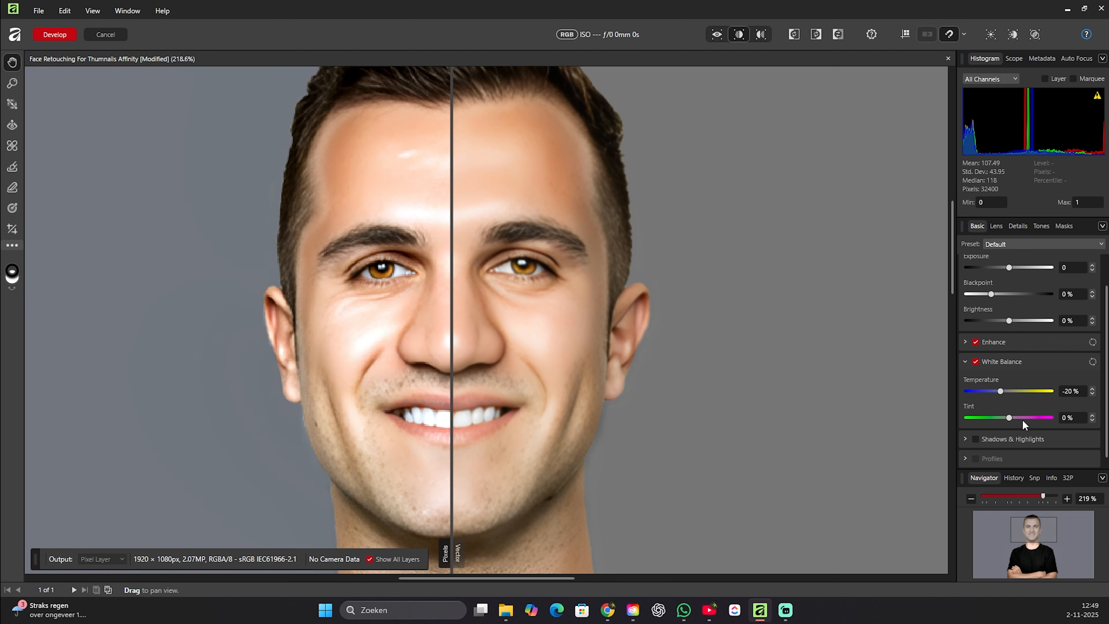
Enable Shadows & Highlights and set the shadows to -20%.
left_click(976, 362)
left_click(976, 388)
left_click(967, 362)
left_click(965, 407)
left_click(974, 380)
mouse_move(1009, 411)
left_mouse_down()
mouse_move(989, 411)
mouse_move(1000, 411)
left_mouse_up()
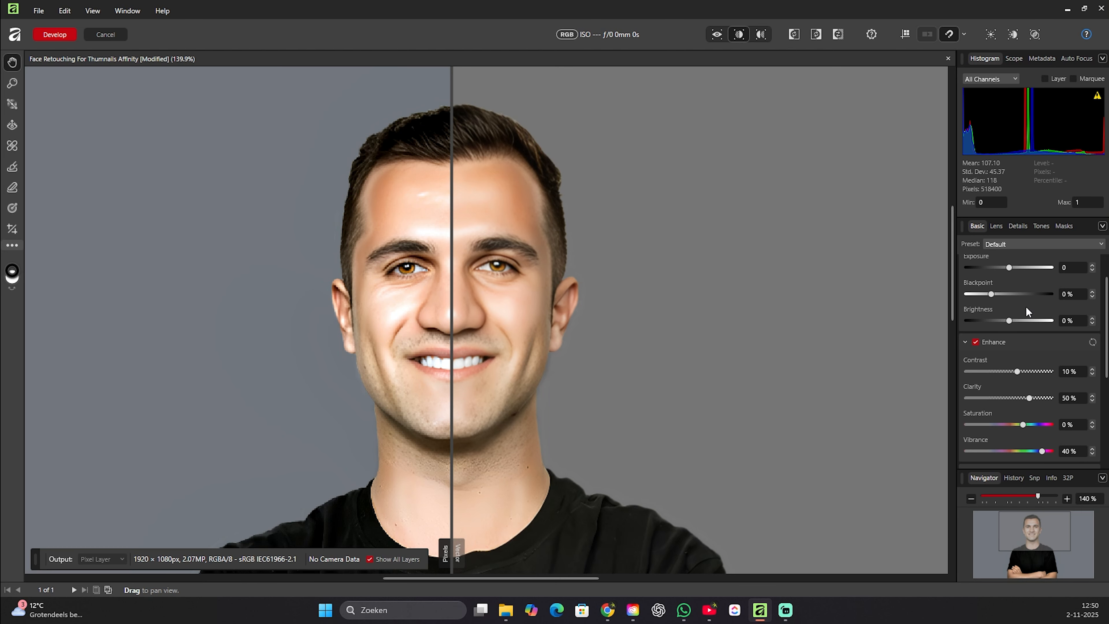
Try a lower brightness and a higher saturation, resetting each to its default.
left_click_drag(1009, 321, 992, 324)
double_click(991, 321)
scroll(1009, 384, "down", 1)
left_click_drag(1023, 397, 1035, 397)
double_click(1034, 397)
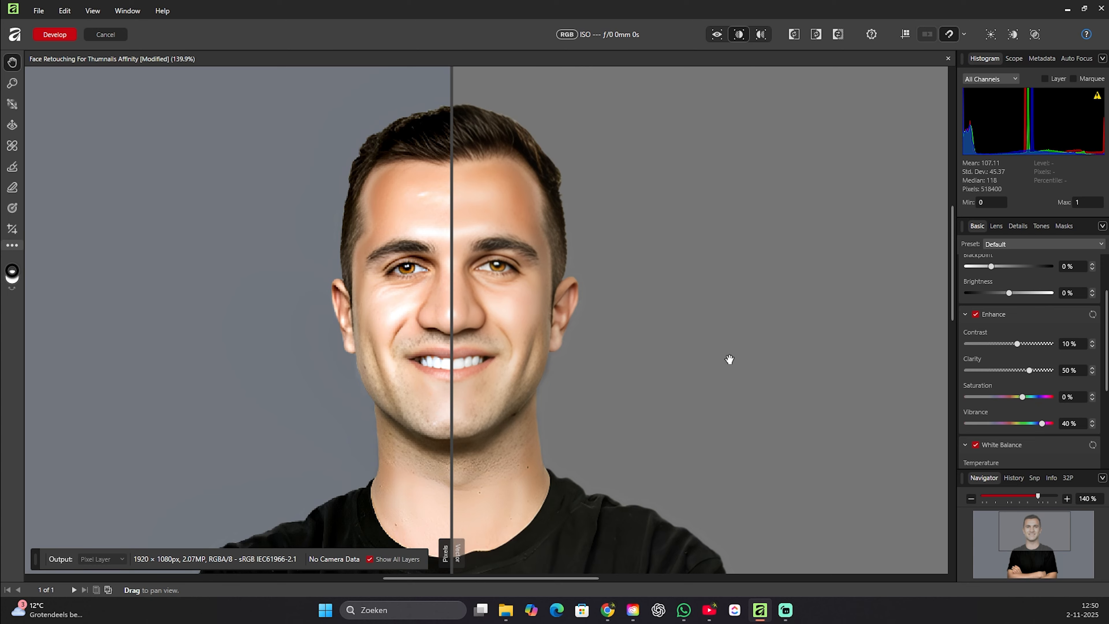
Collapse the Develop sections and apply the development to the Merged layer.
scroll(969, 261, "up", 2)
left_click(969, 263)
left_click(967, 284)
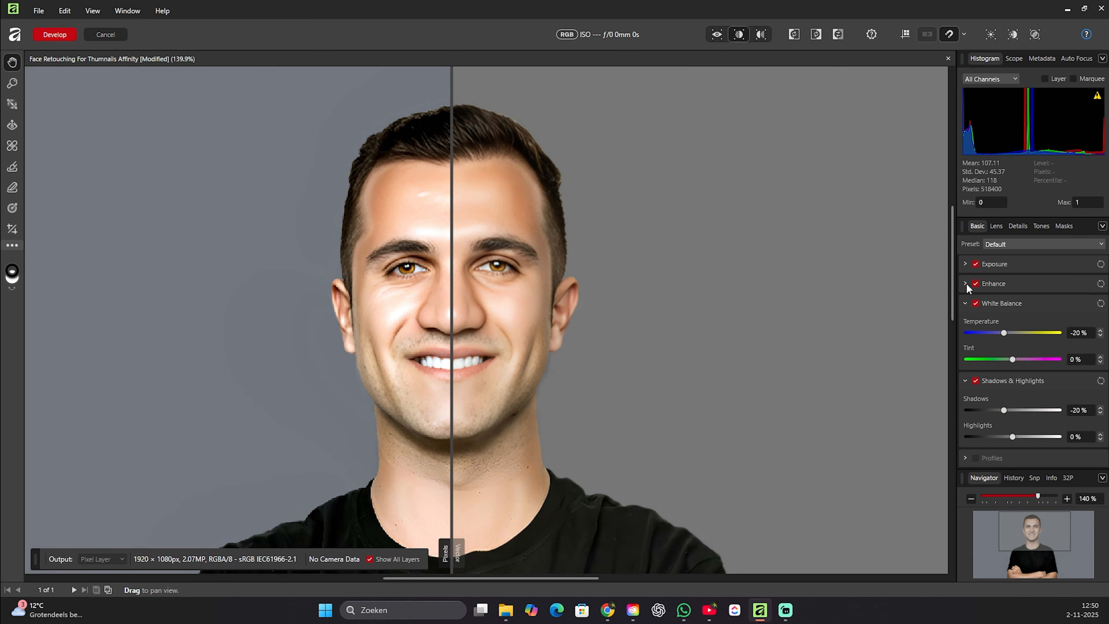
left_click(966, 304)
left_click(63, 36)
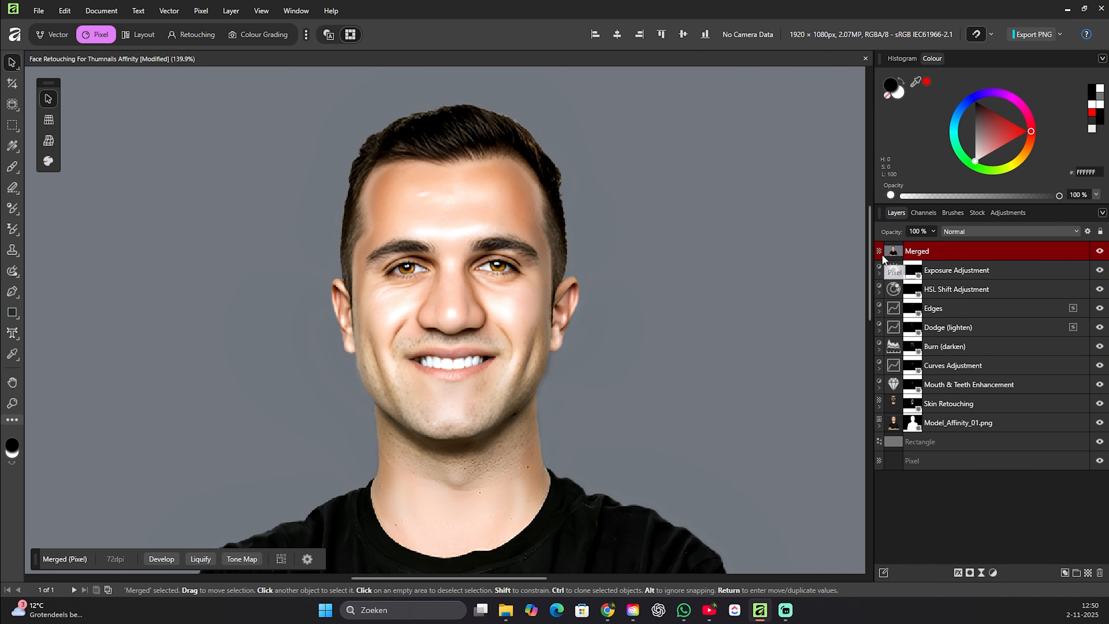
Compare the portrait with the Merged layer hidden and shown.
left_click(1101, 253)
left_click(1101, 252)
scroll(371, 305, "down", 2)
scroll(433, 337, "up", 1)
scroll(433, 336, "down", 1)
scroll(996, 270, "up", 1)
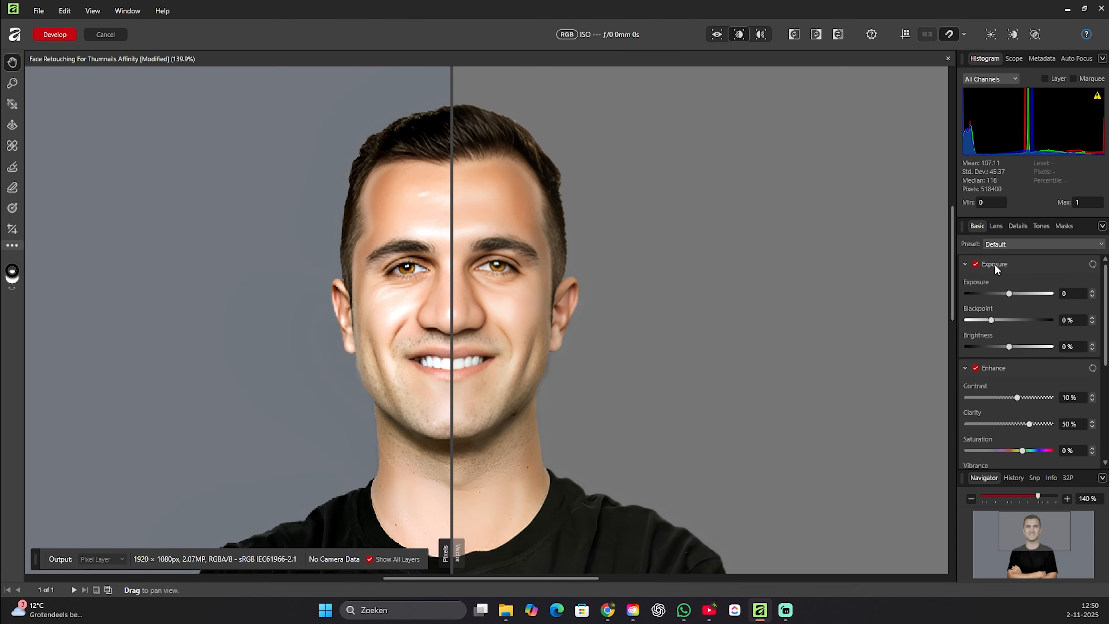
Collapse the Exposure, Enhance and White Balance settings and commit the Develop edits.
left_click(997, 267)
left_click(967, 283)
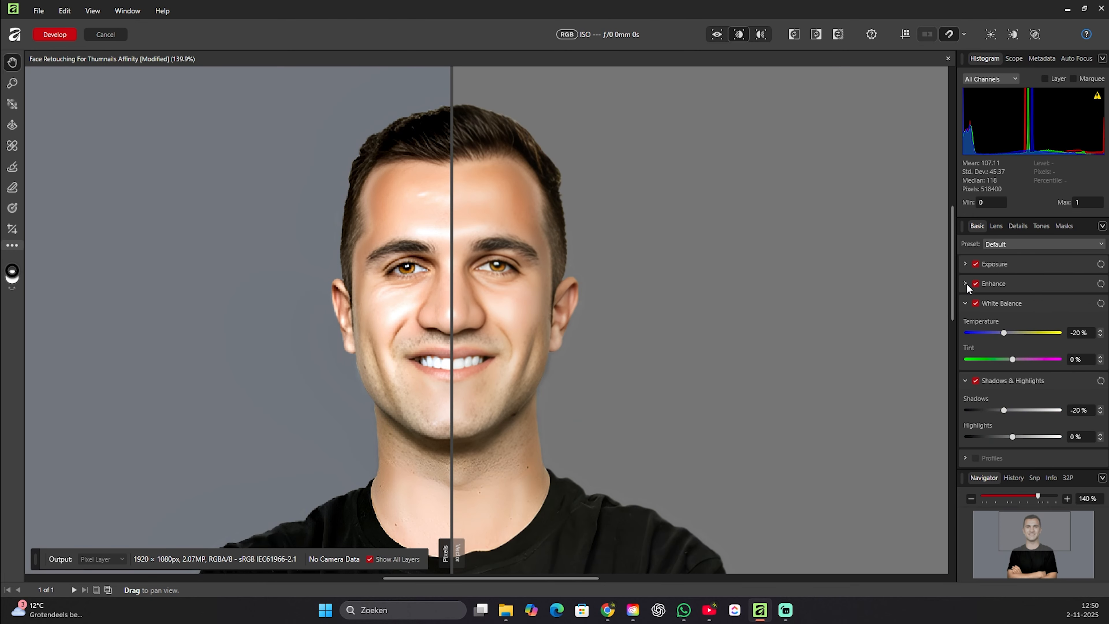
left_click(966, 304)
left_click(62, 37)
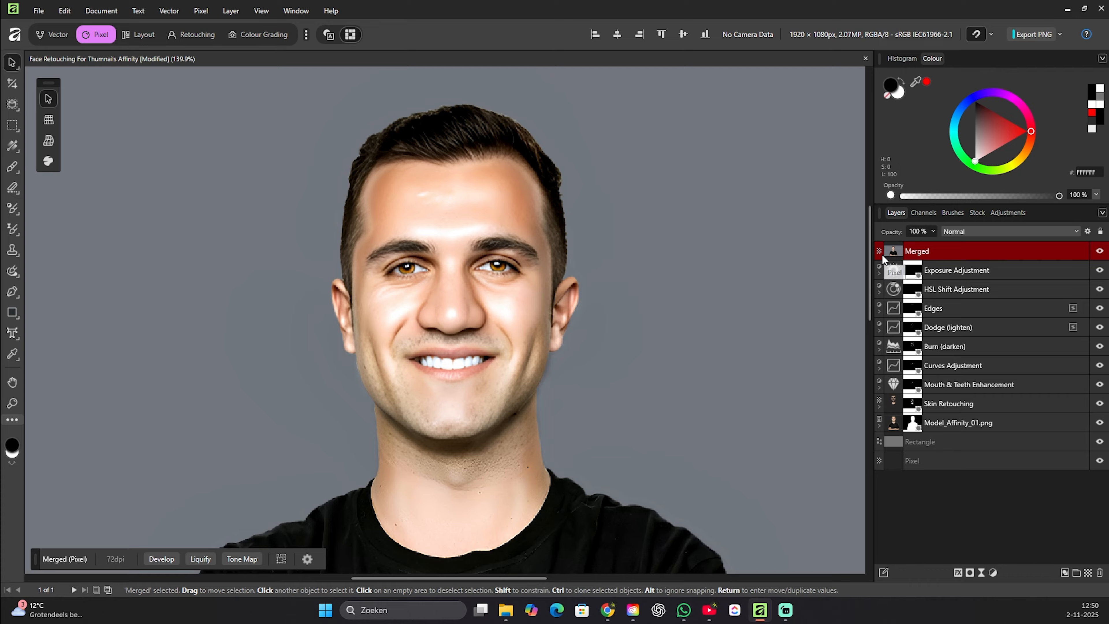
Examine the developed portrait at different magnifications, switching the Merged layer's visibility to judge the difference.
left_click(1101, 252)
left_click(1101, 251)
scroll(371, 305, "down", 2)
scroll(434, 336, "up", 1)
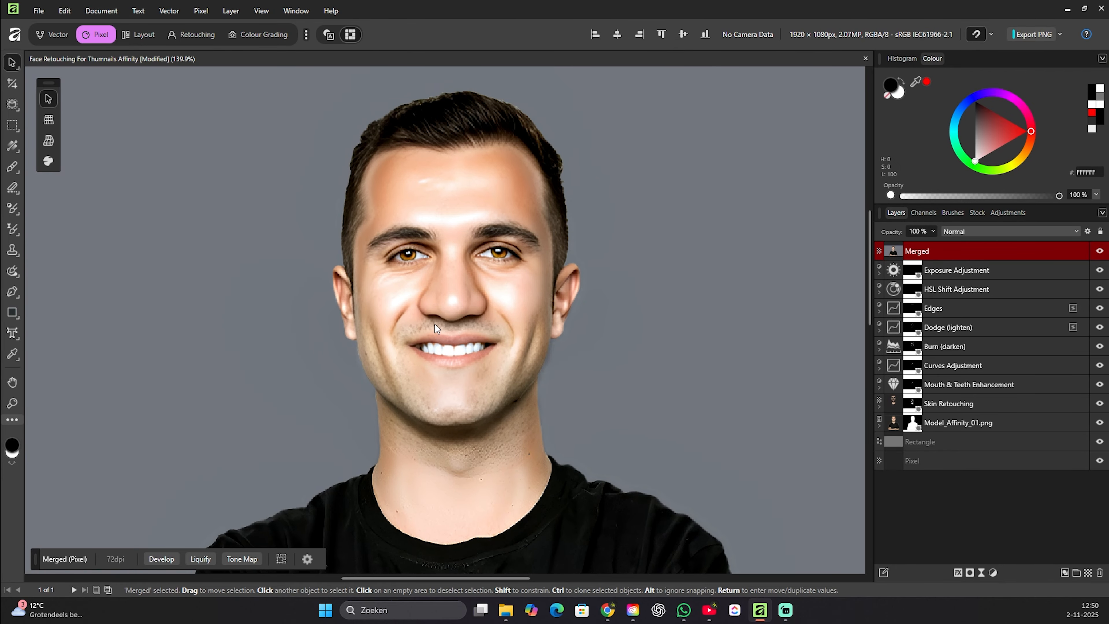
scroll(433, 337, "down", 1)
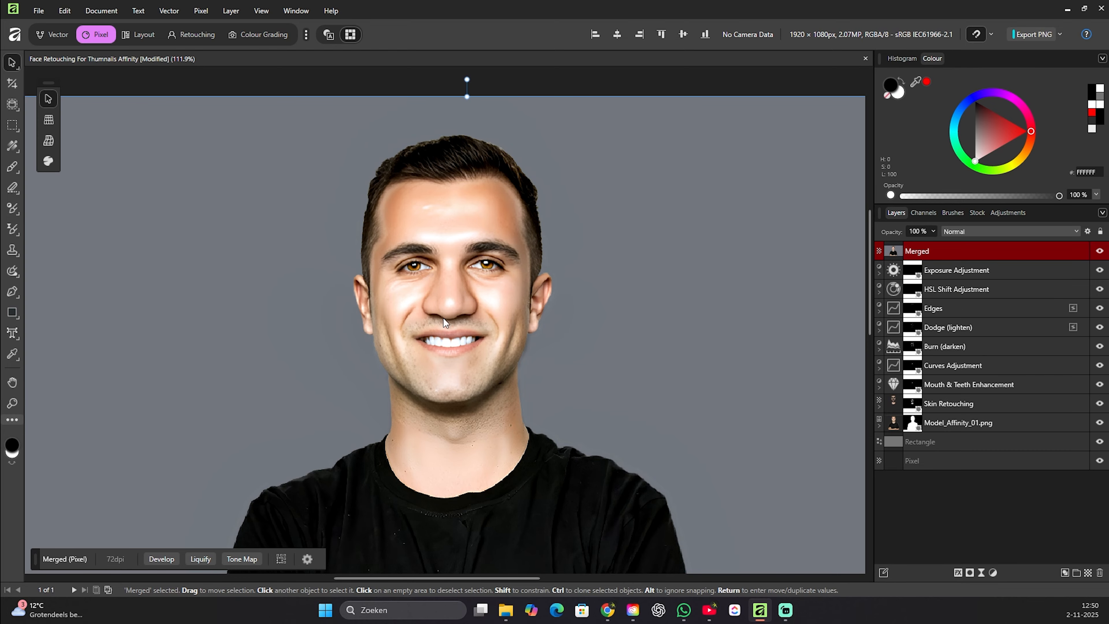
scroll(459, 336, "up", 1)
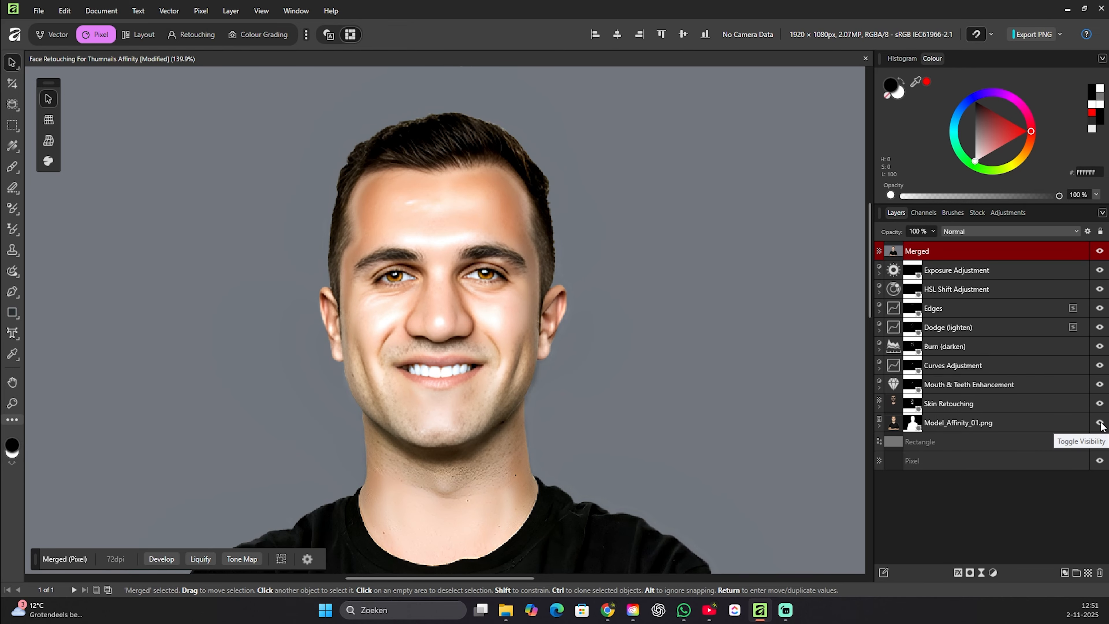
left_click(1101, 253)
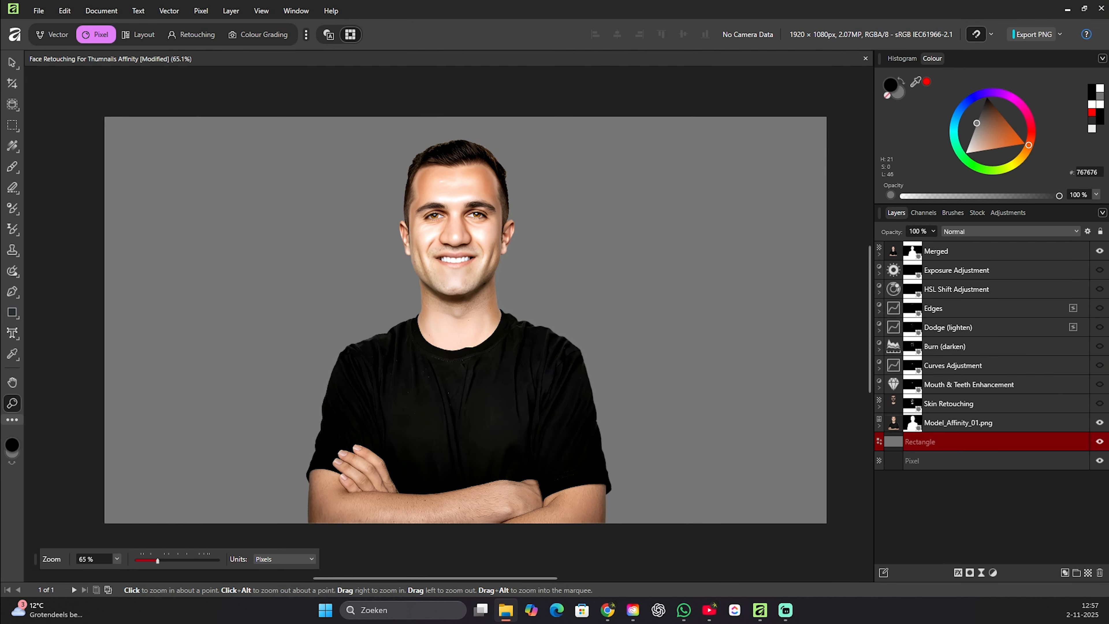
Place the dark textured background image above the Rectangle layer and rename its layer BG.
left_click_drag(366, 385, 479, 329)
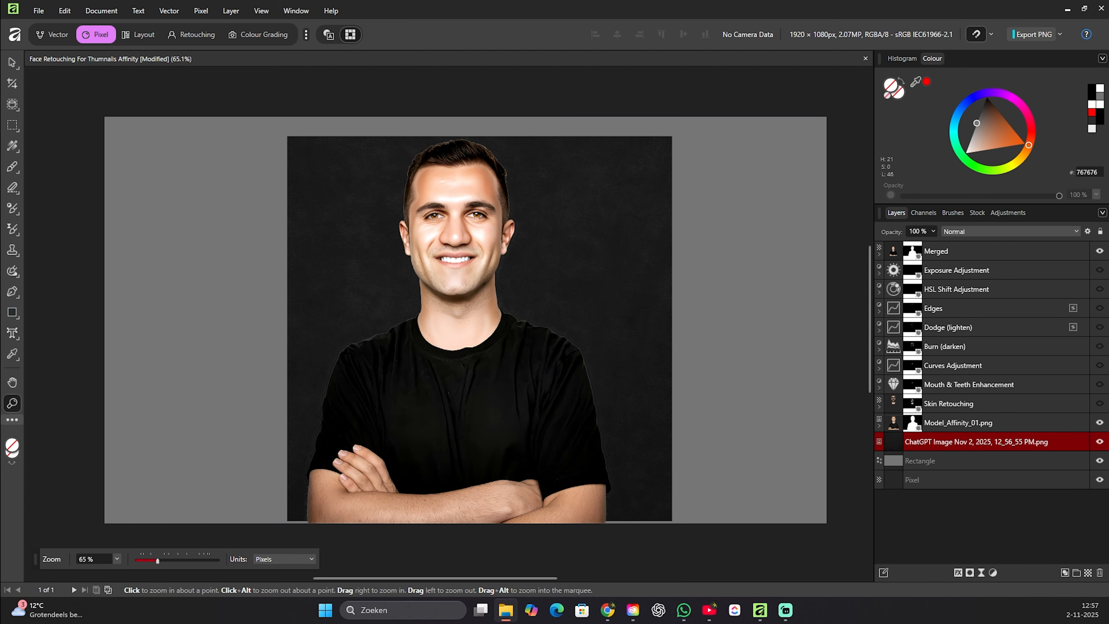
double_click(938, 445)
type("v")
key("BackSpace")
type("BG")
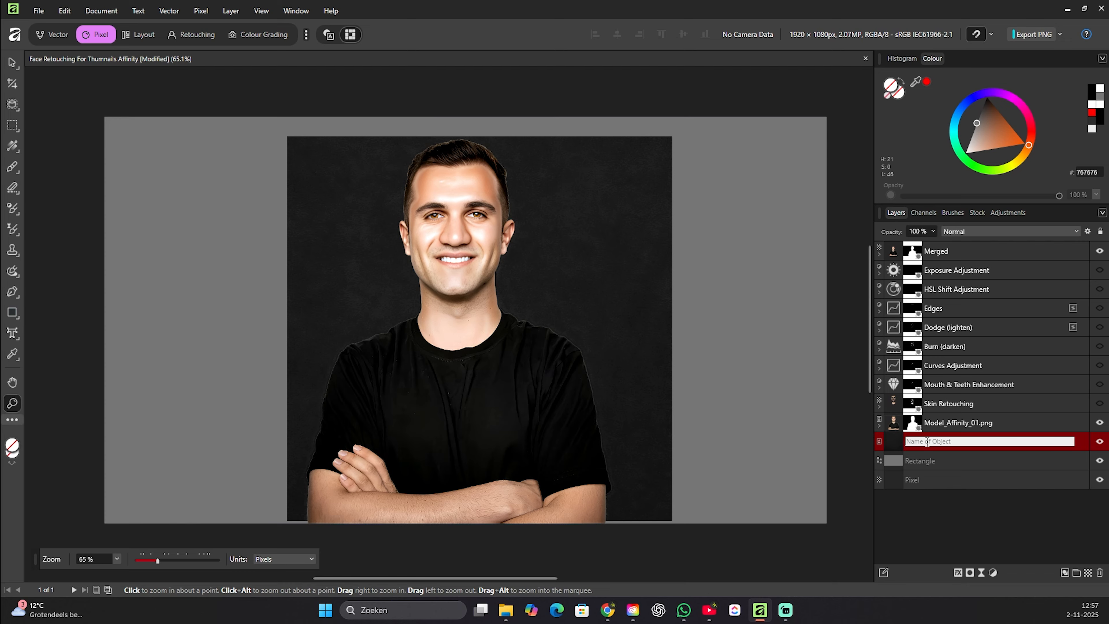
key("Return")
Align the BG image with the canvas's left edge, scale it to the full 1920 px width and shift it up behind the portrait.
key("v")
left_click_drag(653, 276, 470, 257)
scroll(494, 383, "down", 1)
scroll(438, 372, "down", 2)
scroll(467, 381, "down", 1)
left_click_drag(467, 423, 640, 590)
left_click_drag(515, 393, 516, 308)
Reduce the BG image's height so its lower and upper edges meet the canvas edges.
left_click_drag(455, 514, 455, 437)
left_click_drag(455, 140, 456, 226)
scroll(424, 329, "up", 1)
left_click(681, 363)
key("z")
left_click_drag(474, 372, 524, 372)
key("z")
left_click_drag(480, 336, 505, 341)
left_click_drag(483, 332, 491, 333)
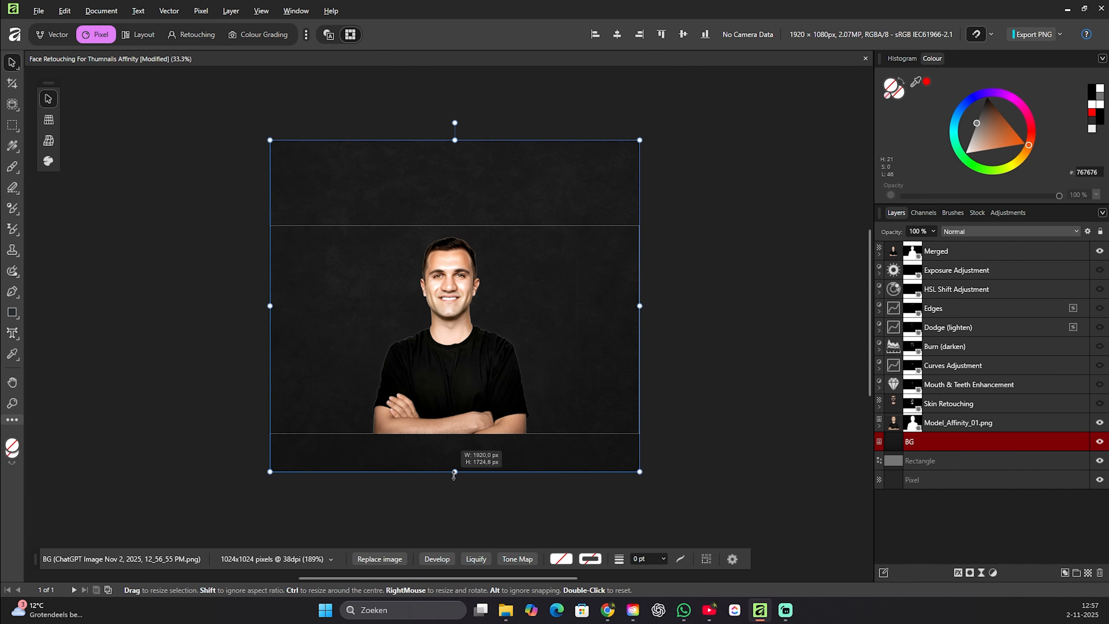
left_click_drag(455, 472, 455, 435)
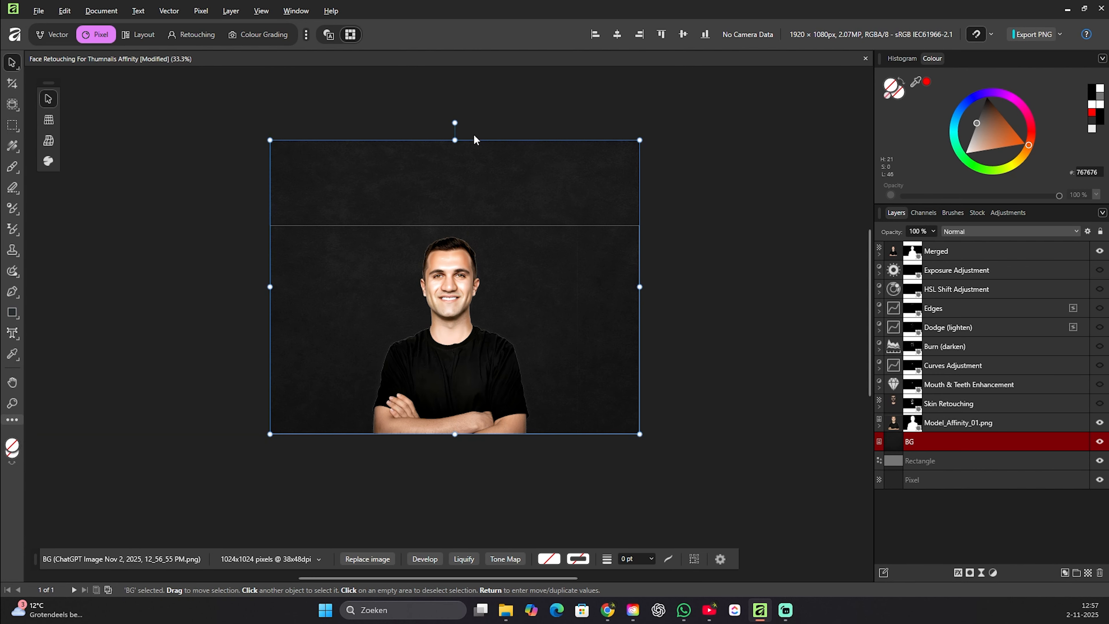
left_click_drag(452, 141, 455, 226)
Add a pixel layer above BG and dab an orange FF7100 glow behind the torso with a large soft brush at 50% flow.
key("ctrl+shift+n")
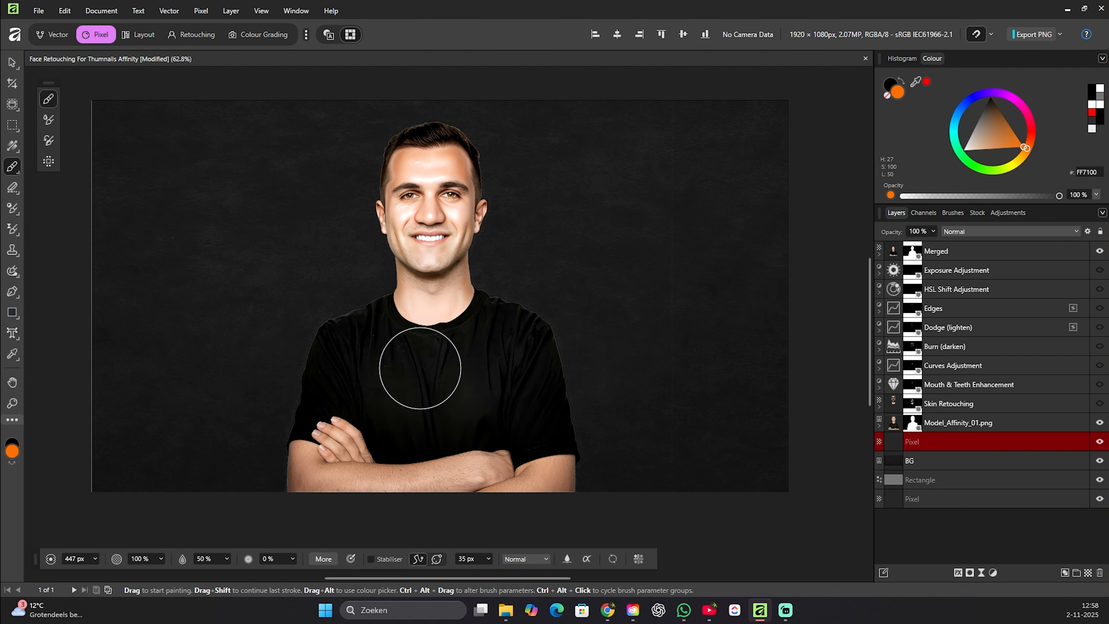
left_click(442, 353)
key("]")
left_click(430, 362)
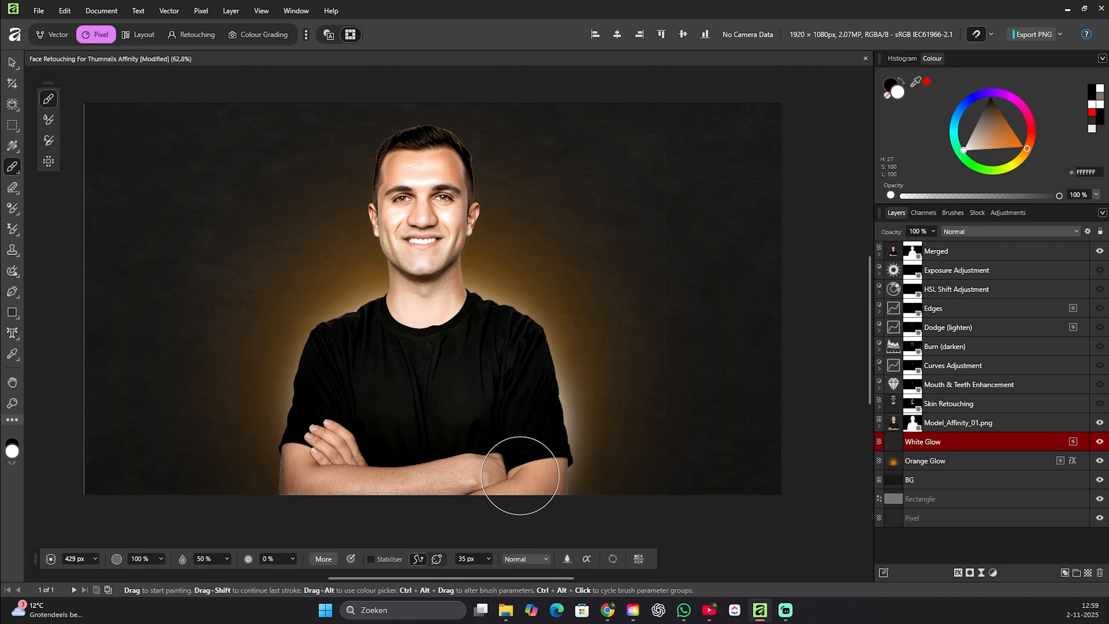
Narrow the White Glow layer slightly from both sides and lower its upper edge.
left_click(728, 417)
key("v")
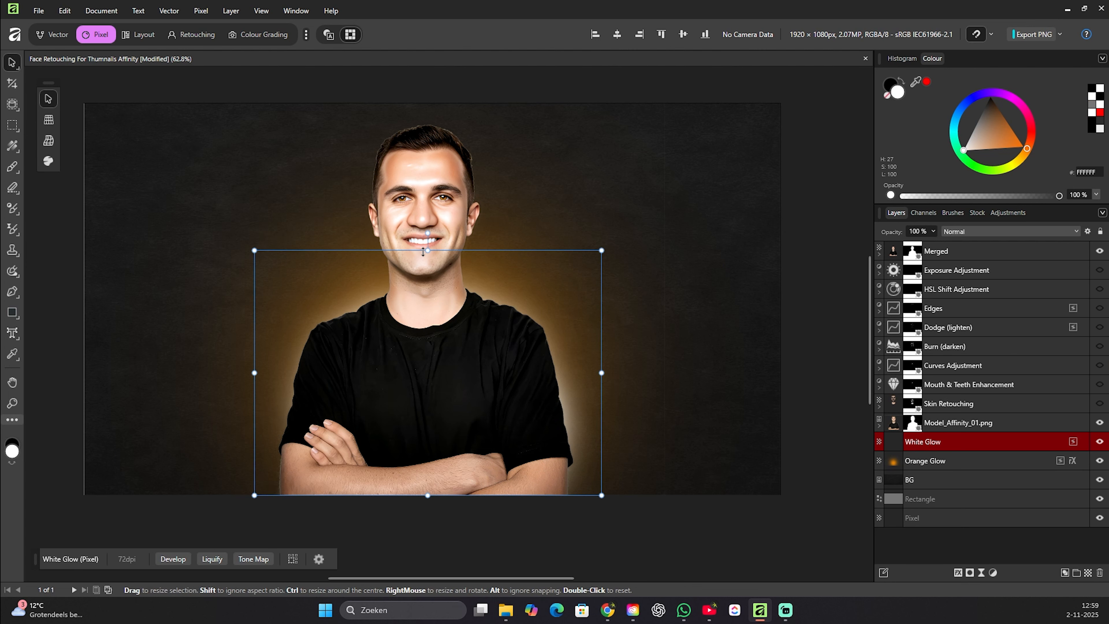
left_click_drag(598, 372, 592, 373)
left_click_drag(254, 373, 264, 374)
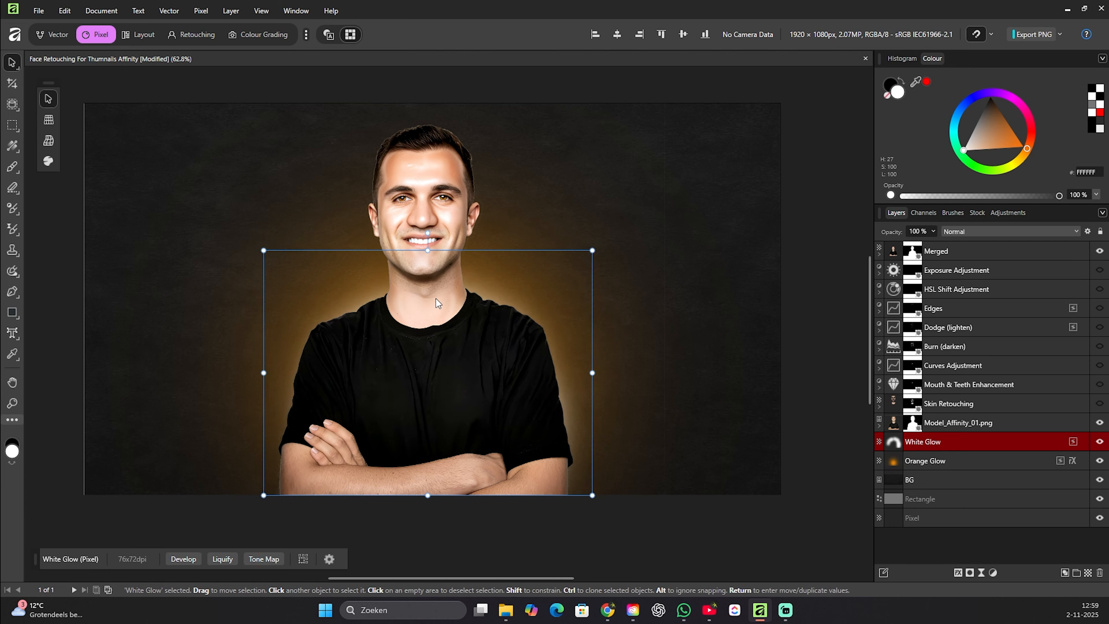
left_click_drag(428, 254, 426, 258)
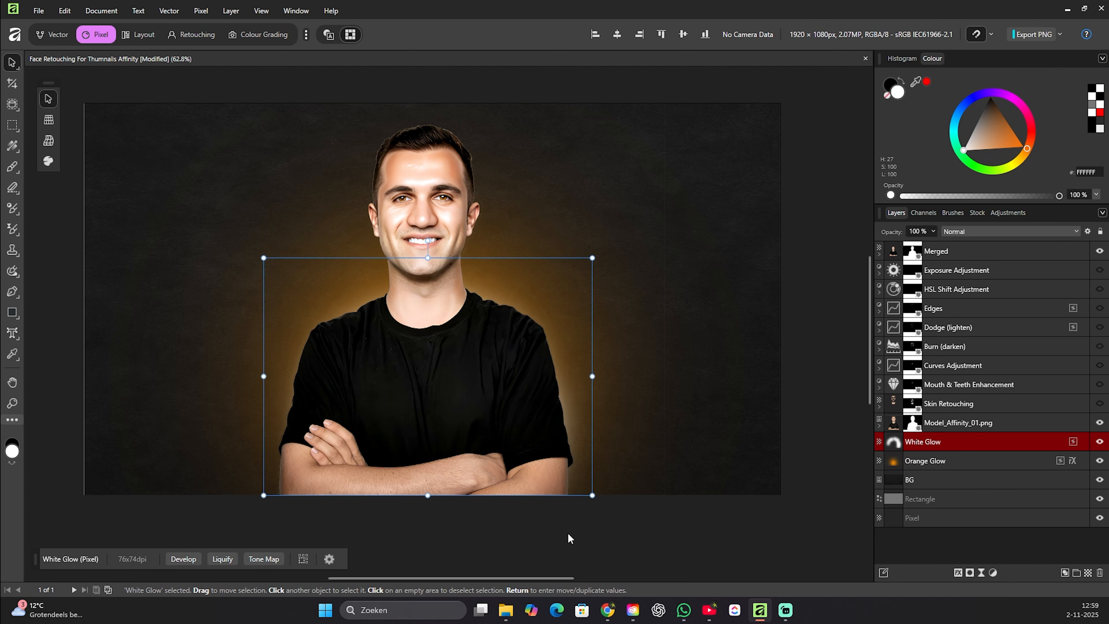
scroll(434, 368, "down", 1)
scroll(430, 367, "up", 1)
Duplicate the masked Merged layer and rasterise the copy.
left_click(958, 257)
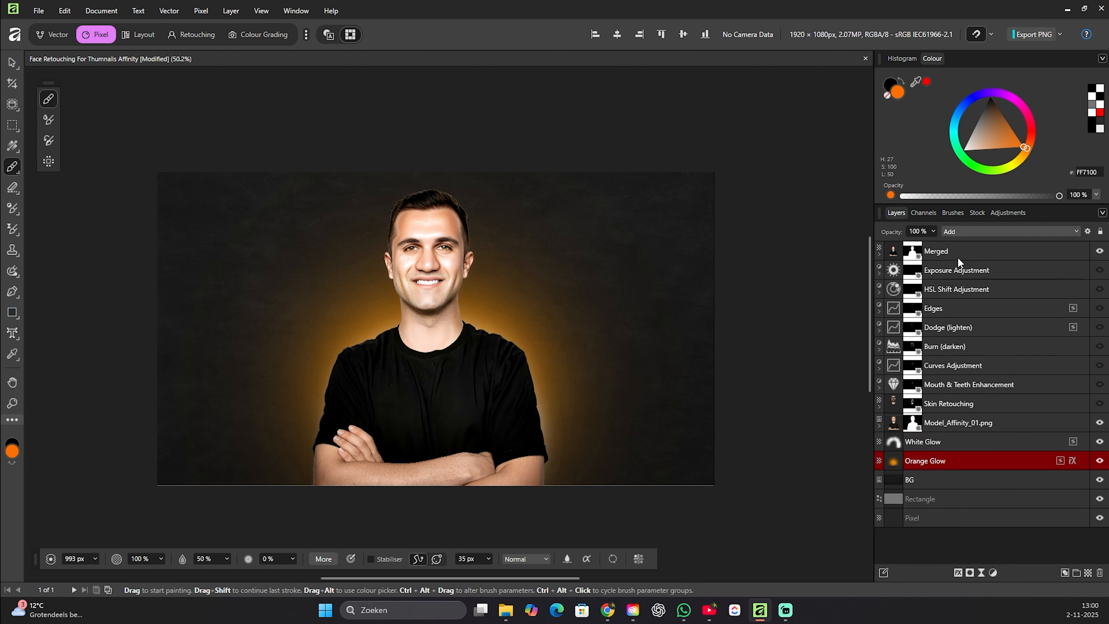
left_click(12, 62)
left_click(778, 340)
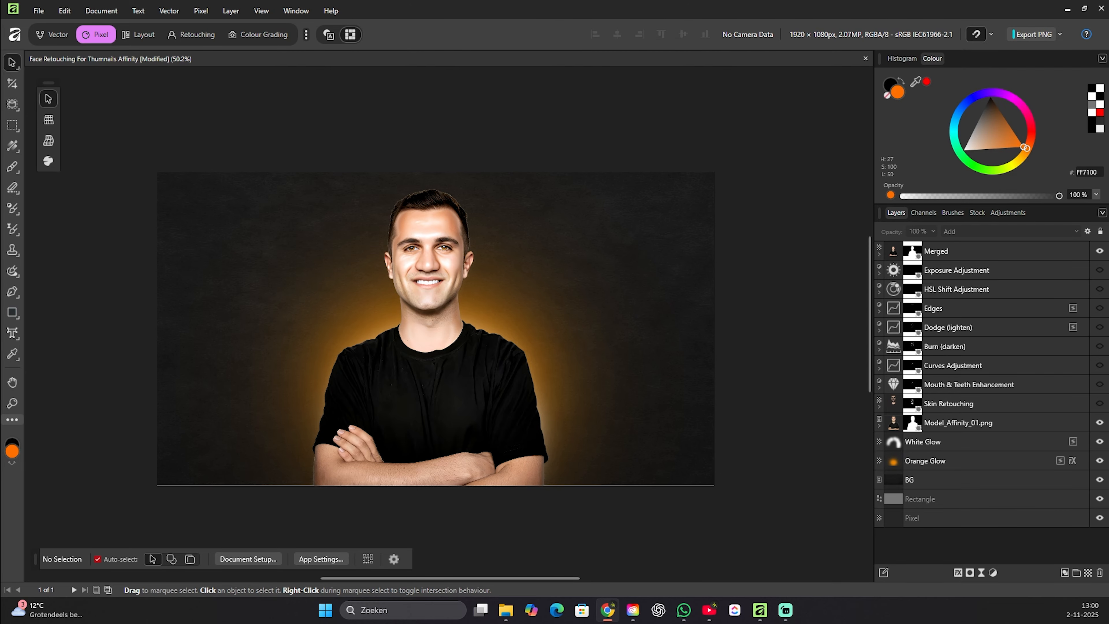
right_click(950, 252)
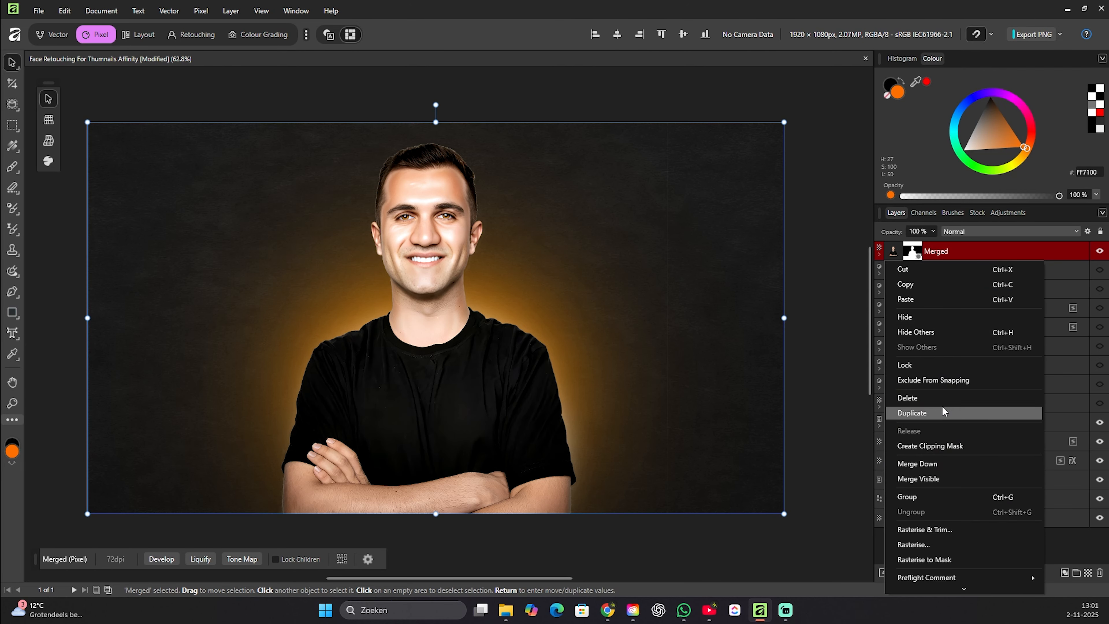
left_click(950, 252)
left_click(891, 252)
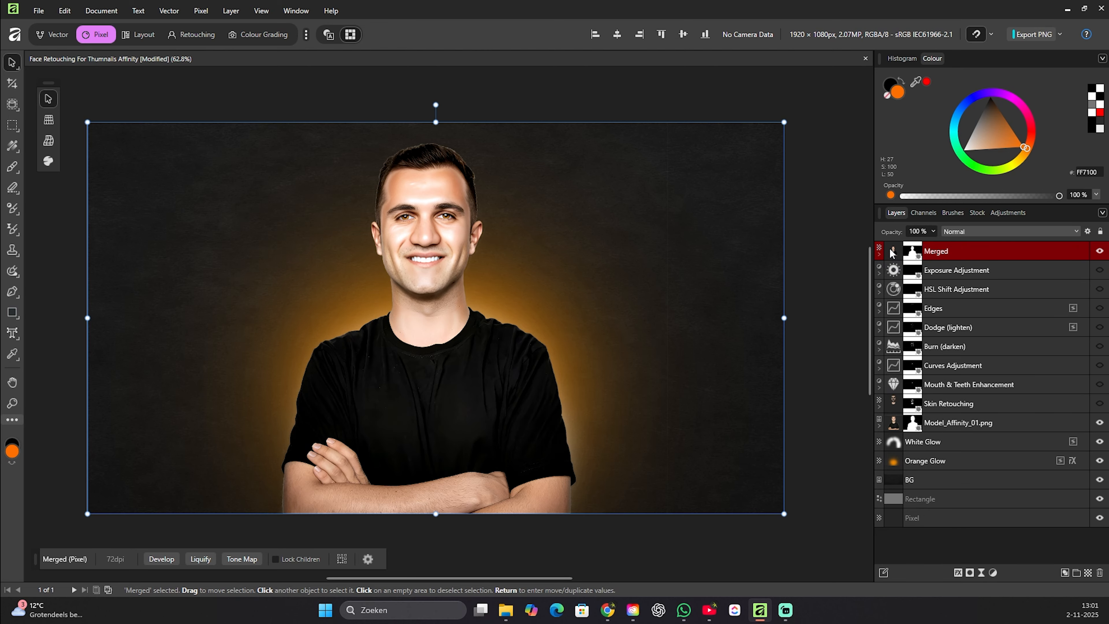
right_click(937, 253)
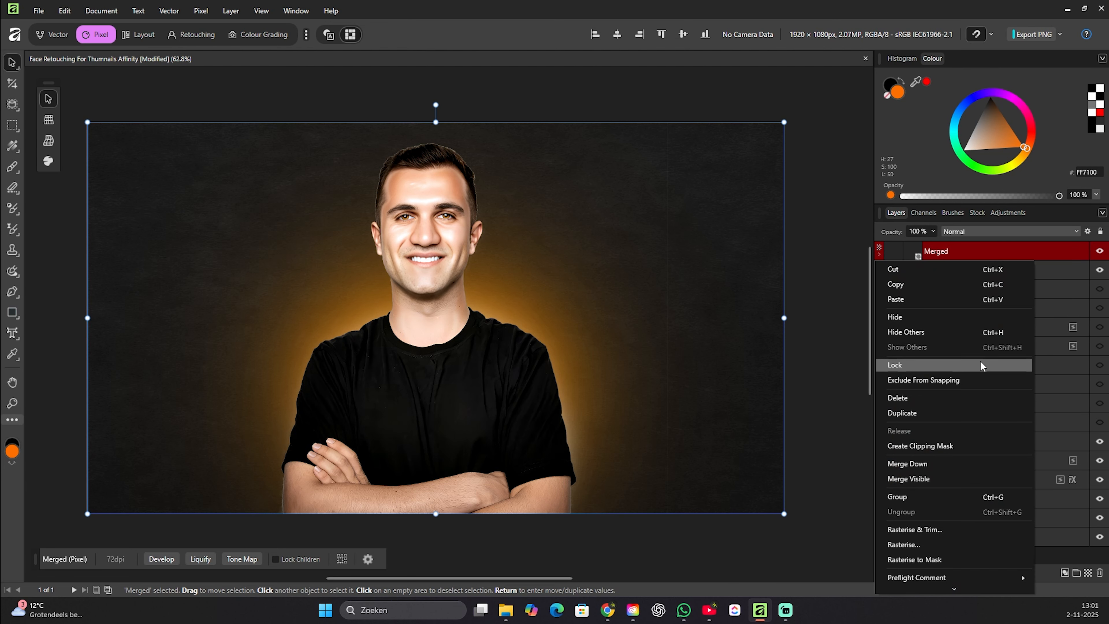
left_click(913, 544)
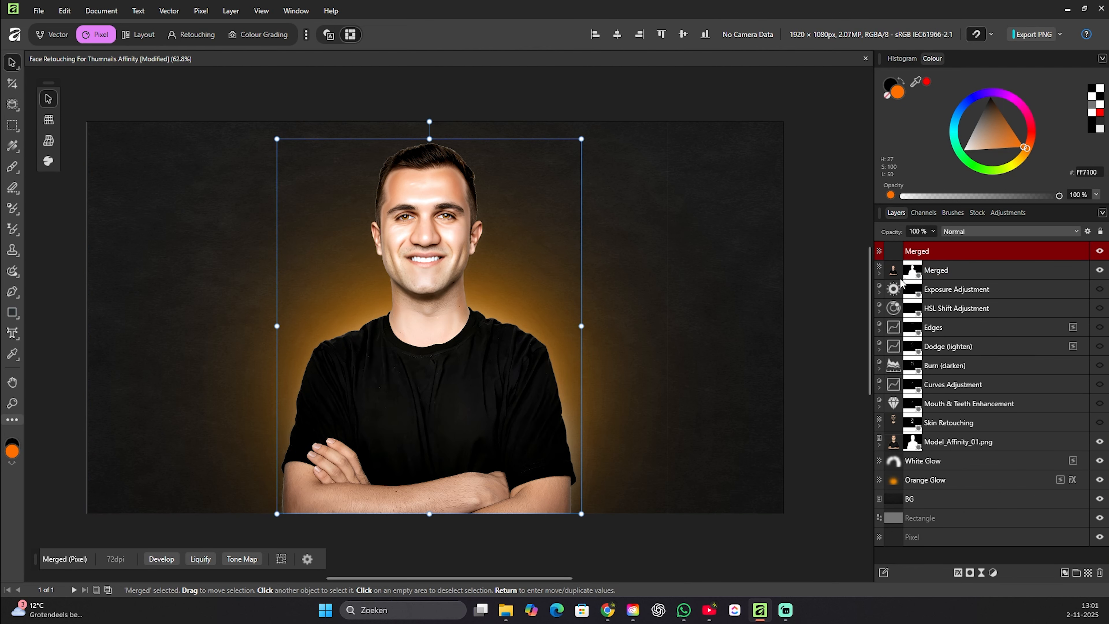
Enable an Inner Glow effect on the rasterised Merged copy and set its colour to orange FF8400.
scroll(443, 302, "down", 1)
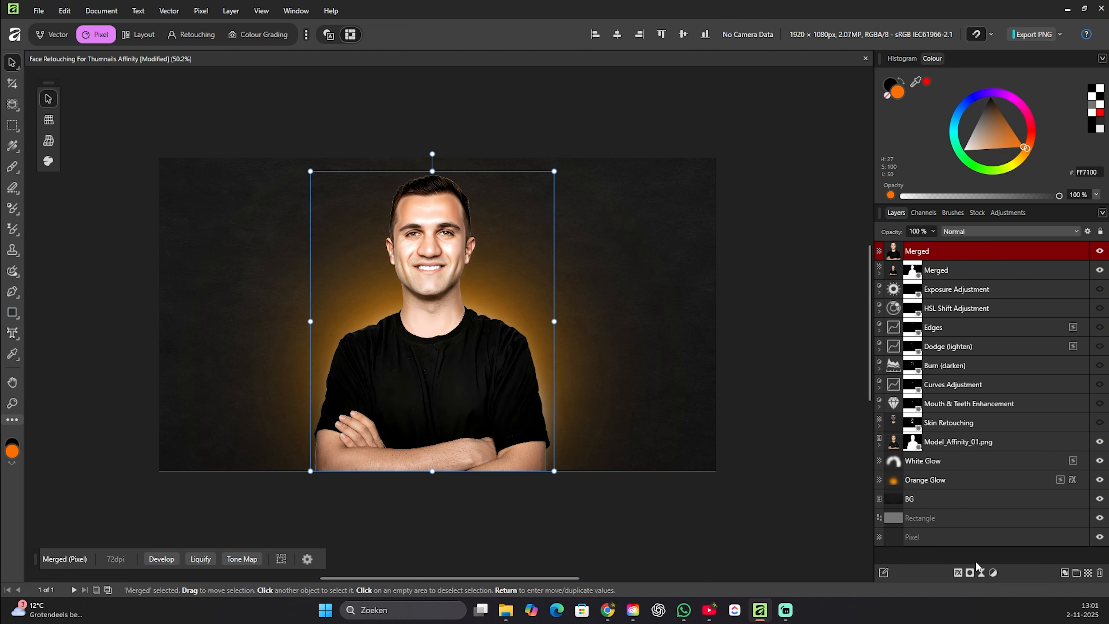
left_click(958, 575)
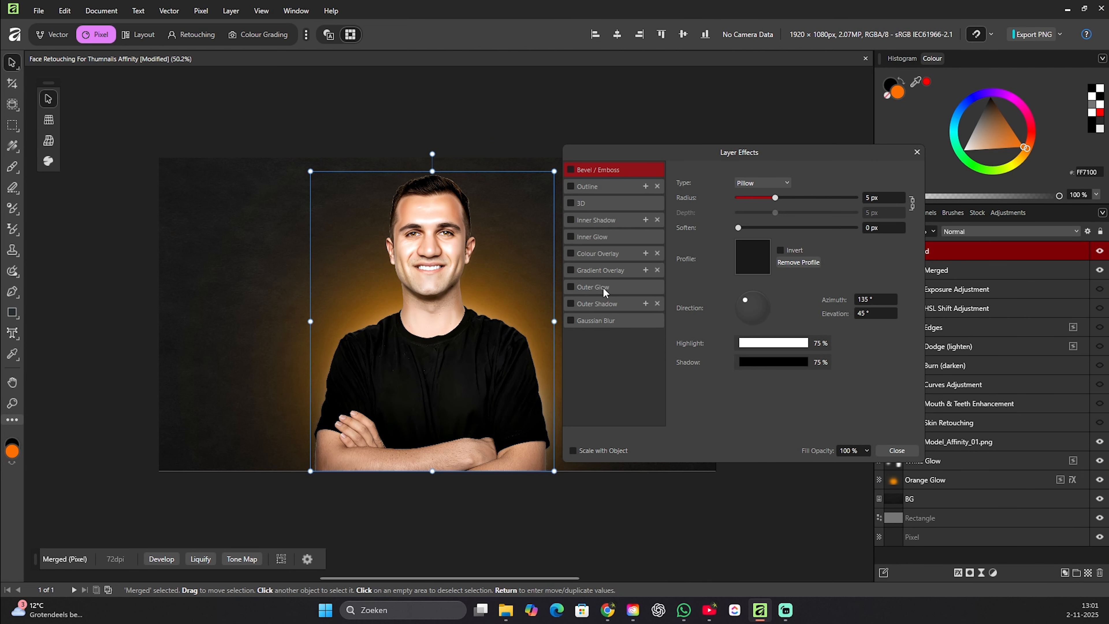
left_click(571, 237)
left_click(751, 242)
left_click_drag(720, 334, 701, 350)
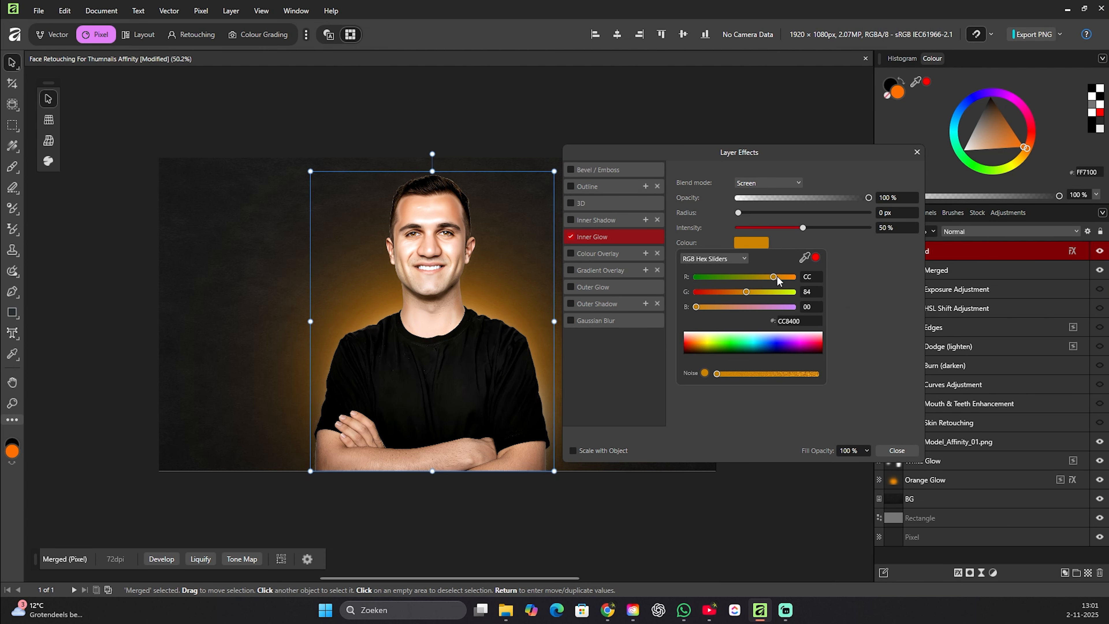
left_click_drag(774, 277, 794, 276)
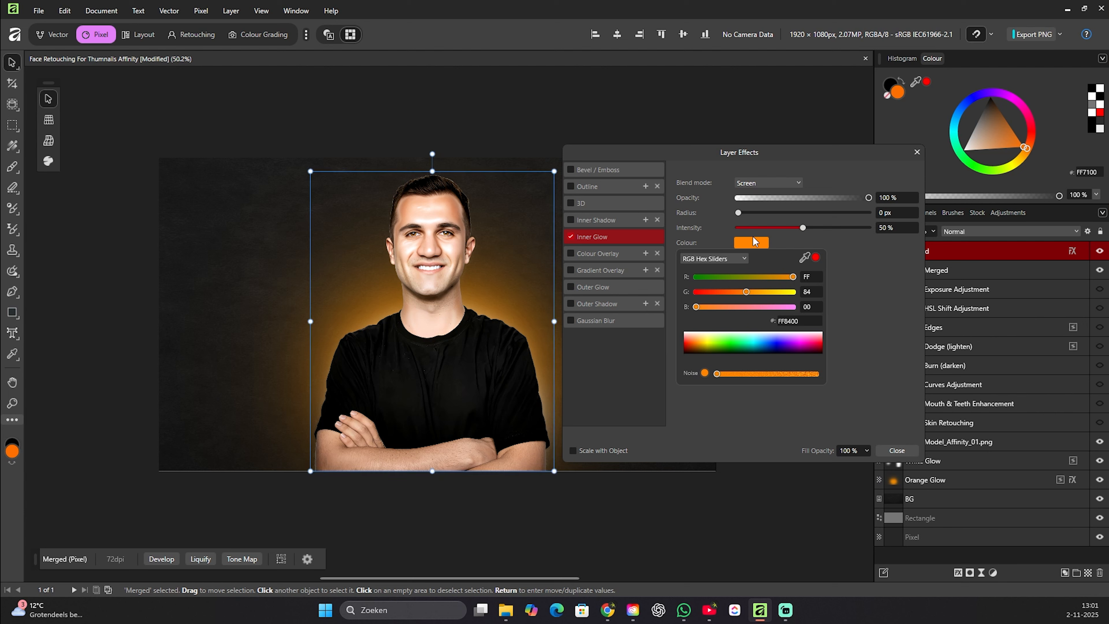
Increase the inner glow's radius, reduce its intensity to about 31%, and close the layer effects.
left_click(741, 214)
left_click_drag(742, 213, 786, 229)
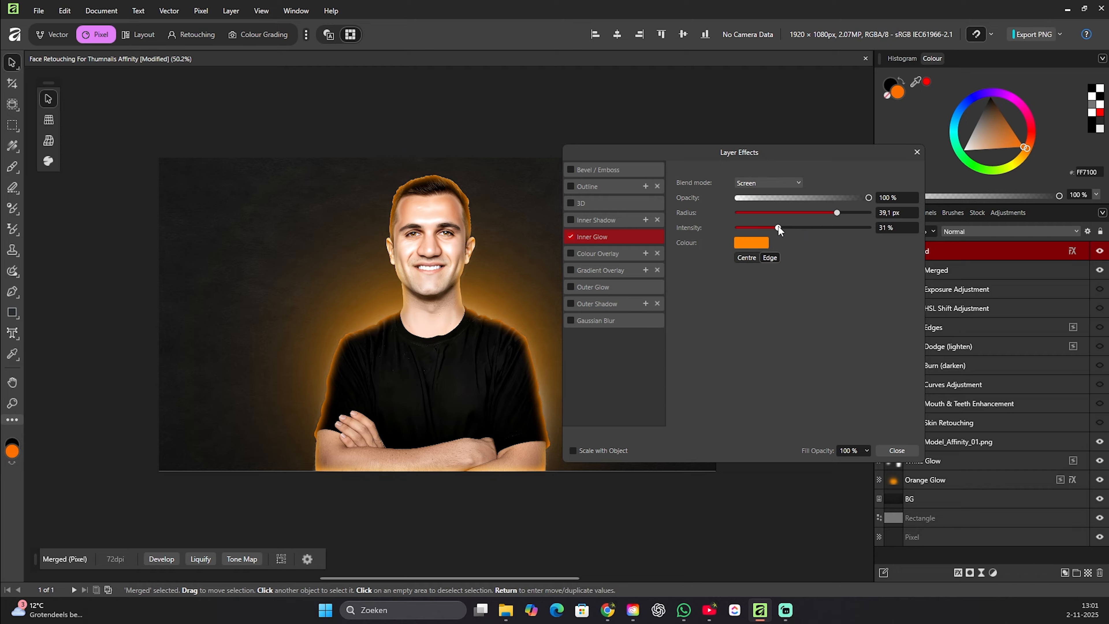
left_click_drag(838, 213, 850, 214)
left_click(897, 450)
Add an inverted mask to the glowing Merged copy and paint white along the neck and shoulder edge on the image's right.
left_click(971, 573)
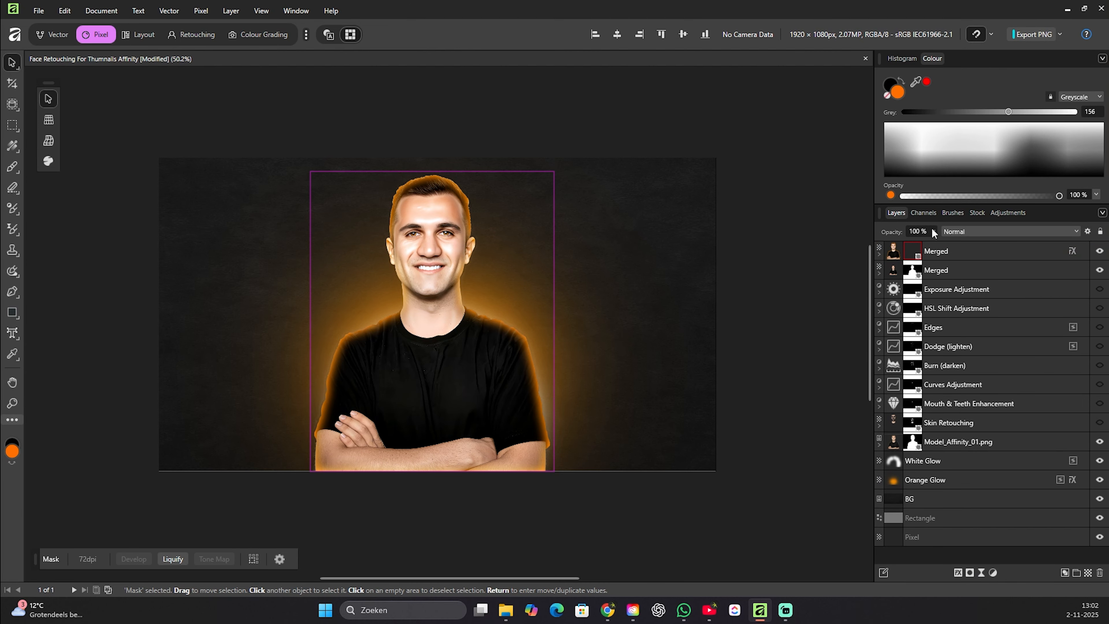
right_click(912, 259)
left_click(946, 440)
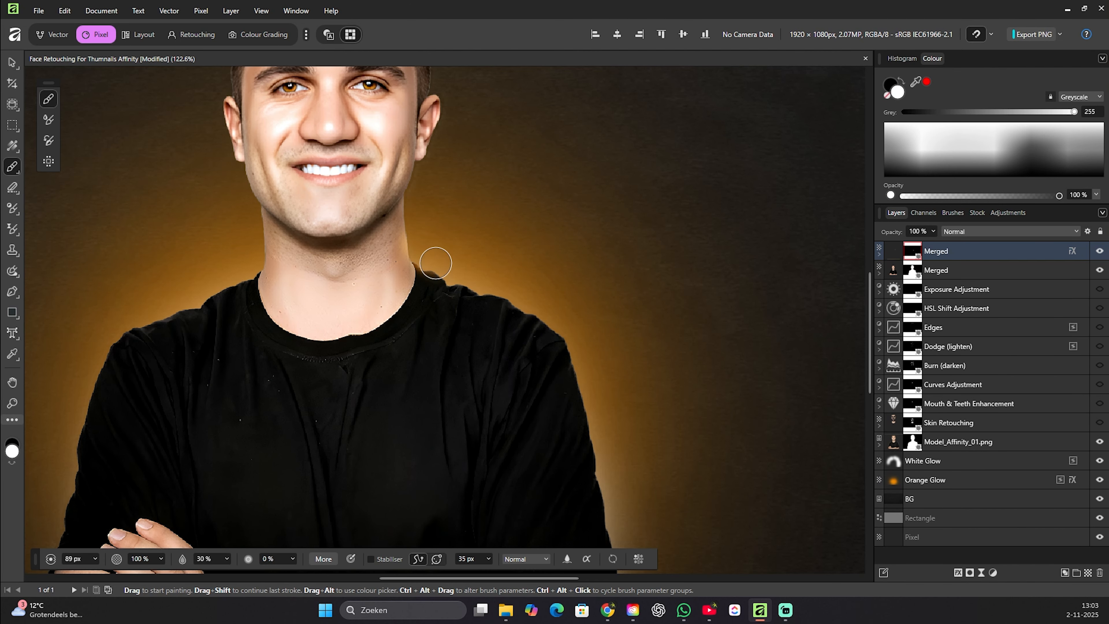
mouse_move(435, 263)
left_mouse_down()
mouse_move(538, 311)
mouse_move(497, 311)
mouse_move(478, 300)
mouse_move(518, 298)
mouse_move(564, 330)
left_mouse_up()
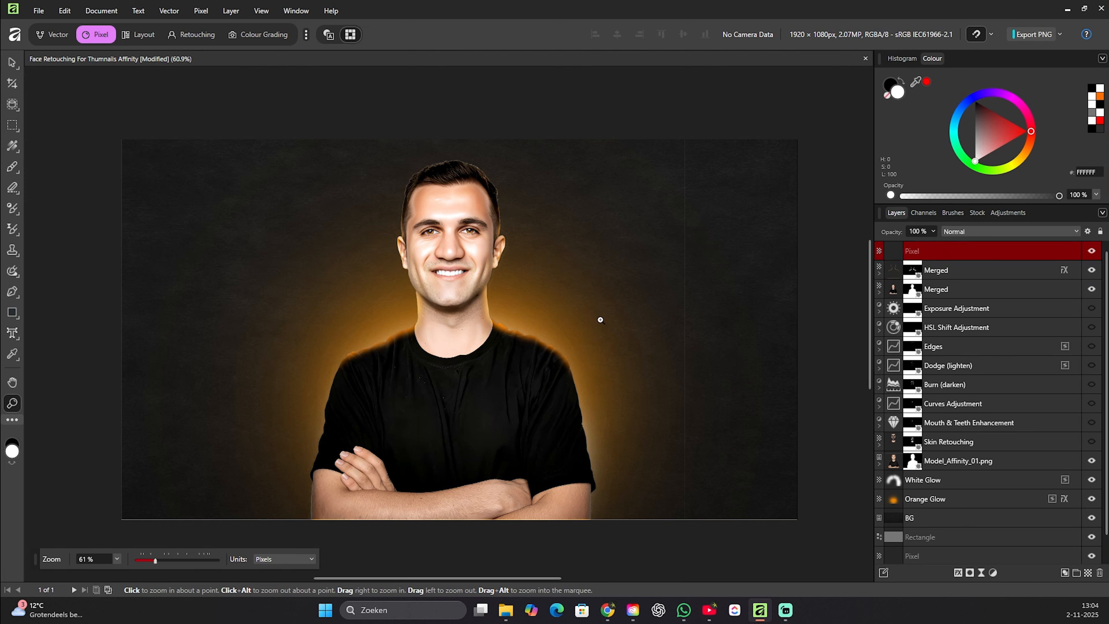
Dab orange FF8F00 over both shoulders on the empty top pixel layer with a soft brush enlarged to about 478 px.
mouse_move(1031, 132)
left_mouse_down()
mouse_move(1028, 154)
mouse_move(1016, 156)
left_mouse_up()
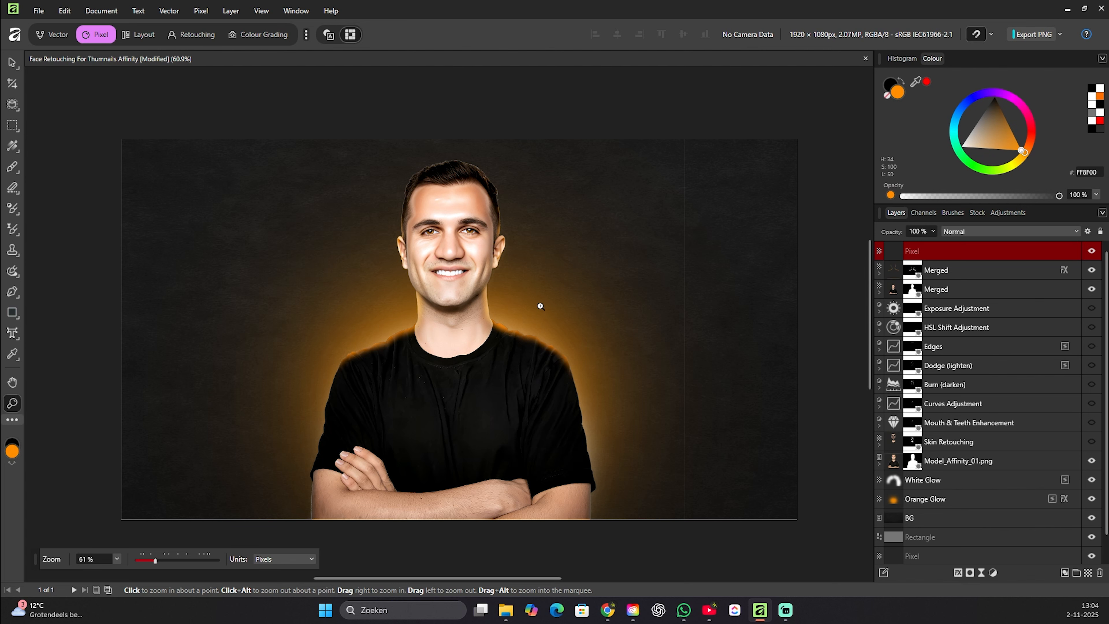
key("b")
key("]")
key("]")
key("]")
key("]")
key("]")
key("]")
key("]")
key("]")
key("]")
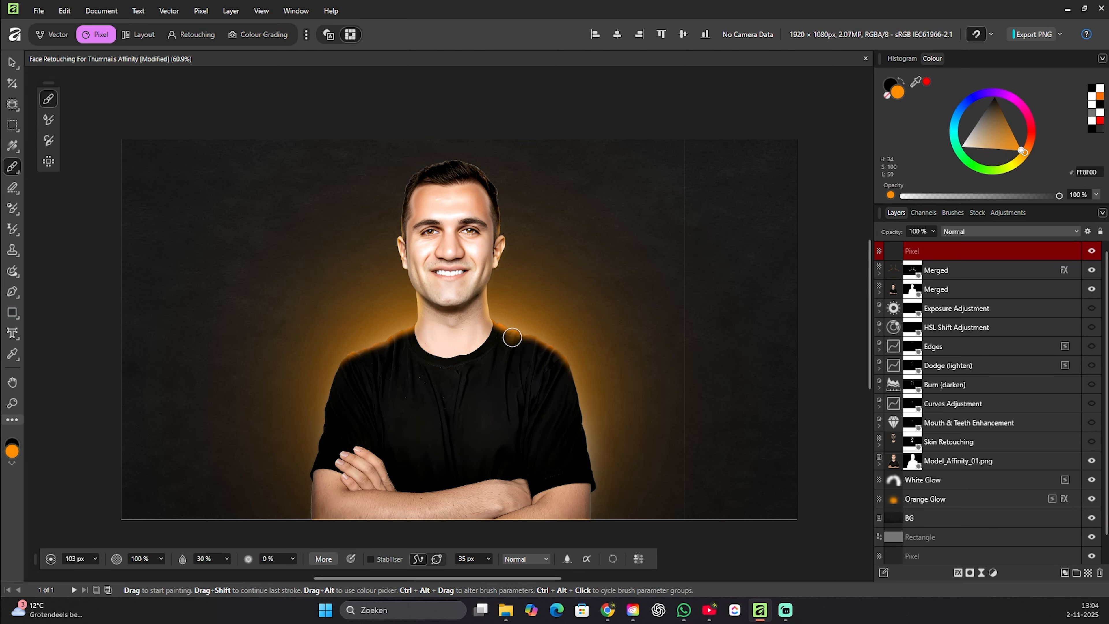
key("]")
key("]")
key("]")
key("]")
key("]")
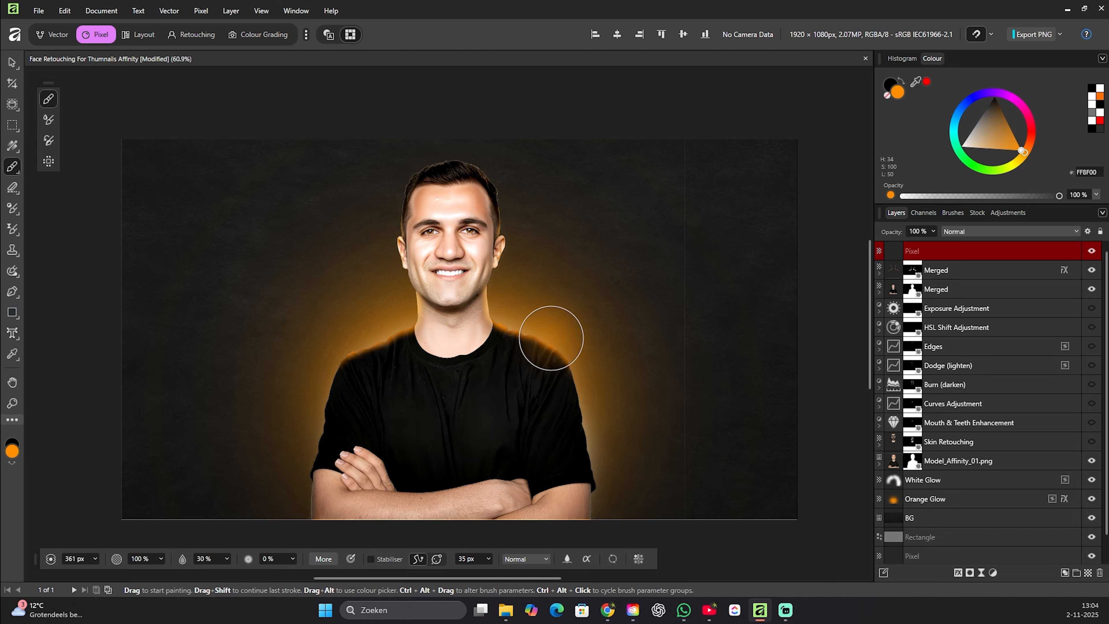
key("]")
key("]")
key("]")
left_click(540, 340)
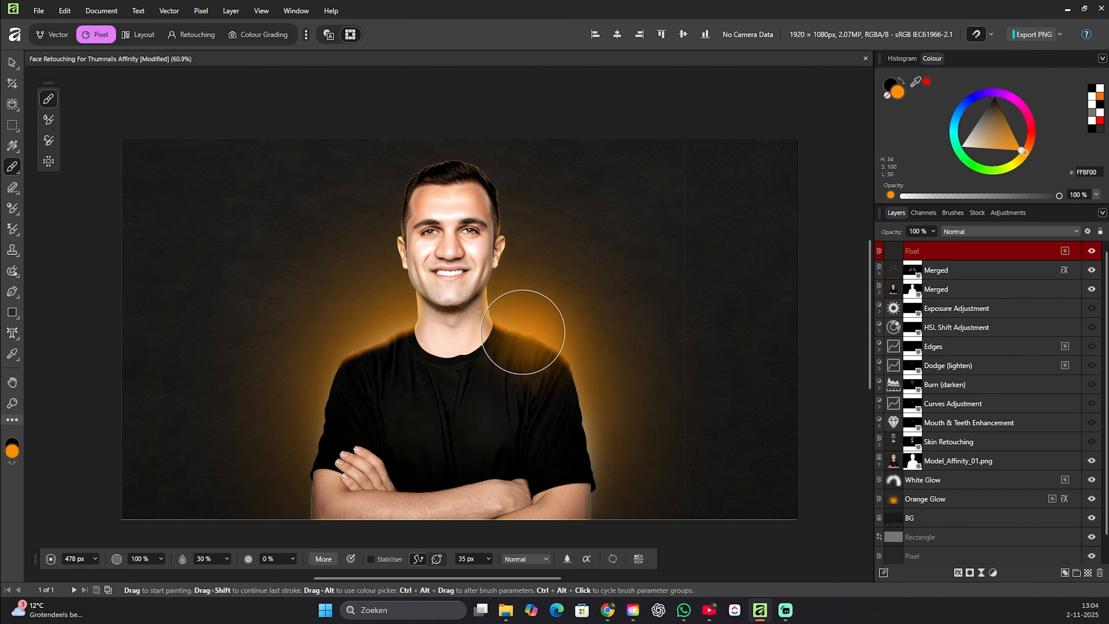
left_click(394, 335)
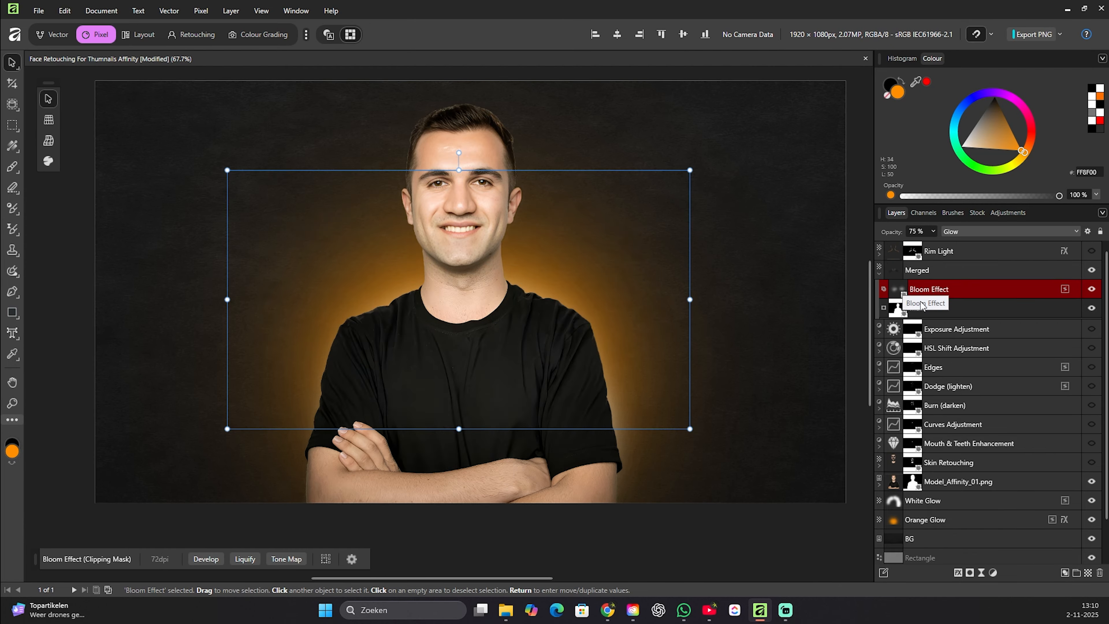
Move the Bloom Effect layer below the mask inside the Merged layer and compare the image with the bloom hidden and shown.
mouse_move(920, 307)
left_mouse_down()
mouse_move(927, 316)
mouse_move(921, 279)
mouse_move(934, 275)
mouse_move(936, 318)
left_mouse_up()
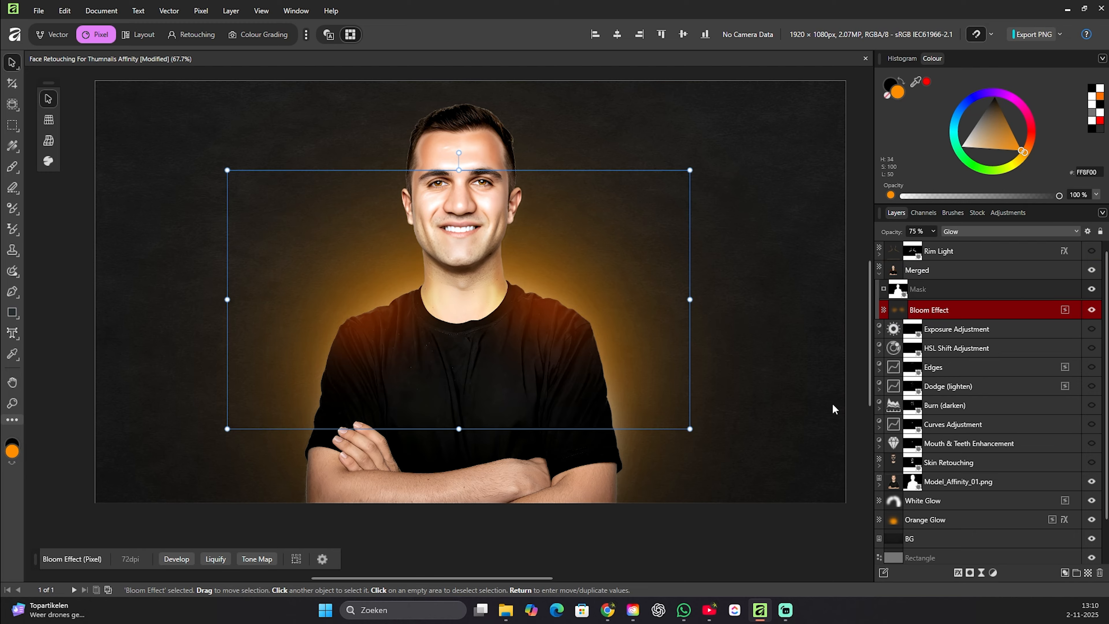
left_click(1093, 310)
left_click(1093, 309)
left_click(1093, 310)
left_click(1093, 310)
left_click(658, 501)
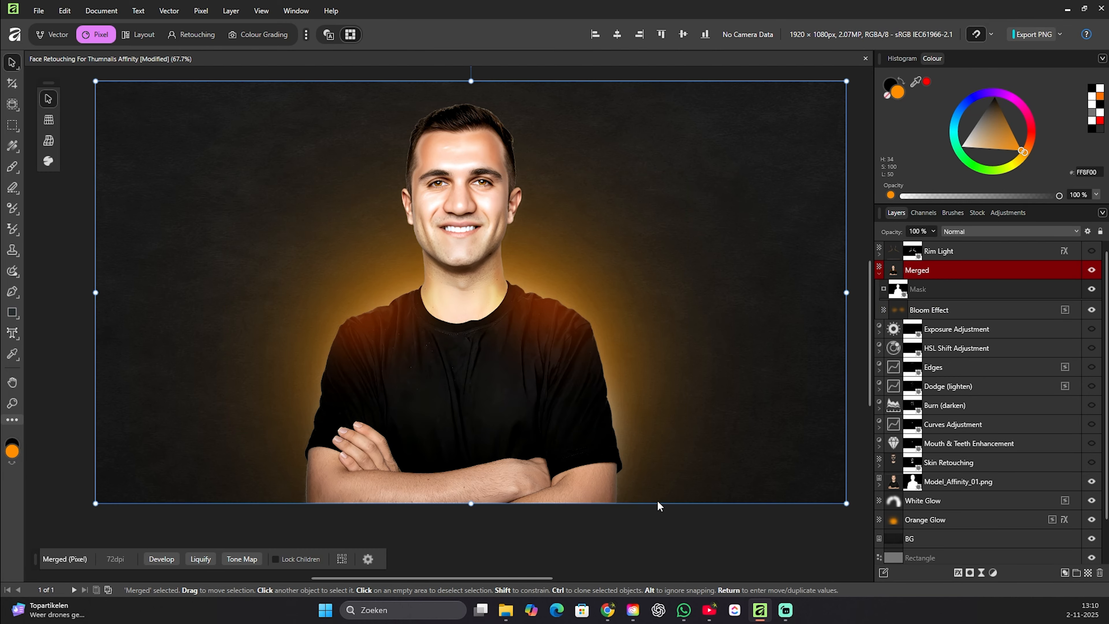
scroll(561, 246, "down", 1)
left_click_drag(555, 259, 502, 310)
scroll(502, 302, "up", 1)
scroll(503, 310, "down", 1)
scroll(503, 310, "up", 1)
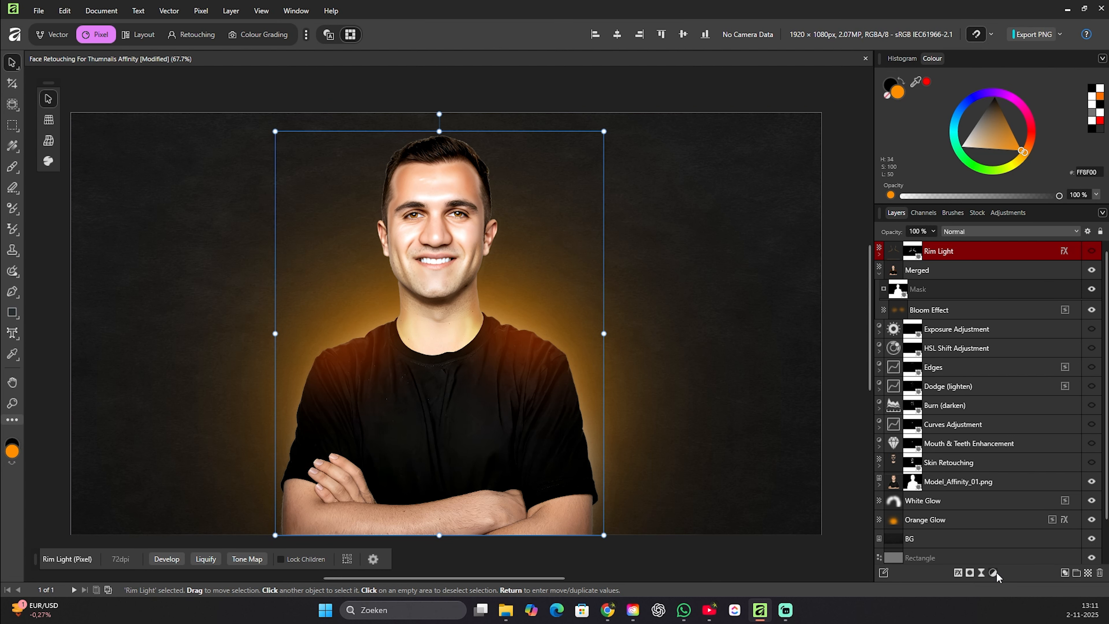
Add a Curves adjustment above the Rim Light layer, raising the Red channel's midtones and lowering the Blue channel's midtones.
left_click(995, 573)
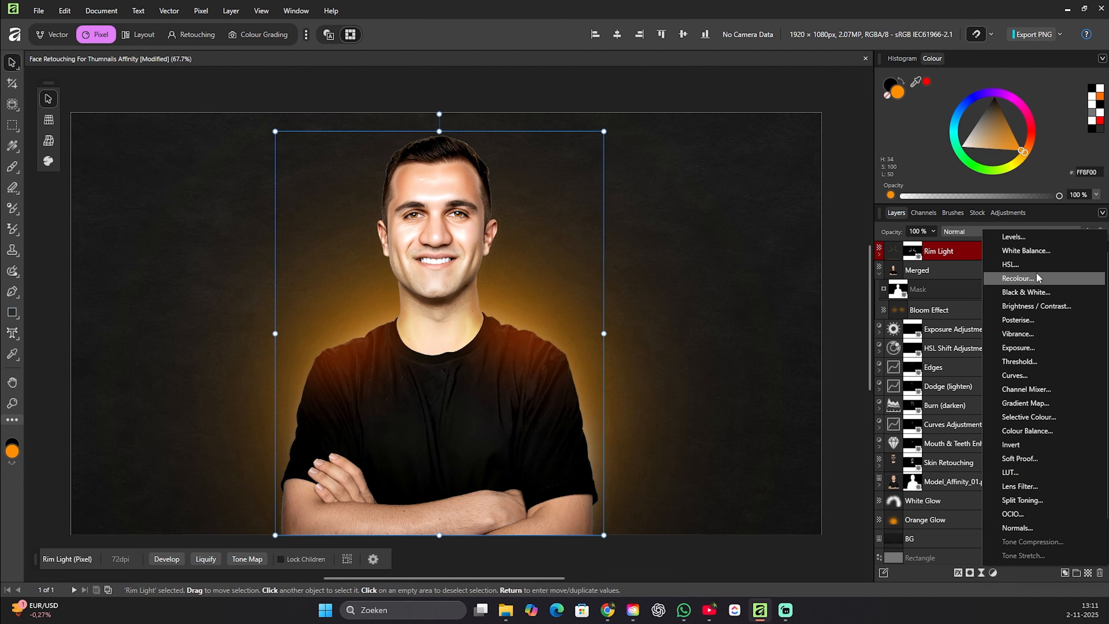
left_click(1005, 375)
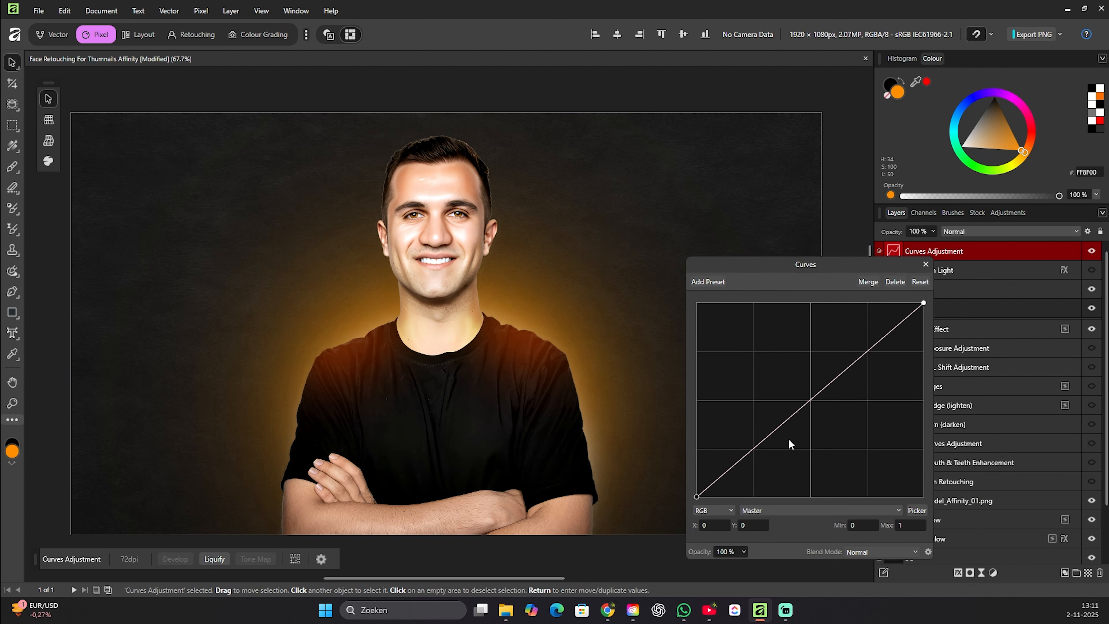
left_click(812, 510)
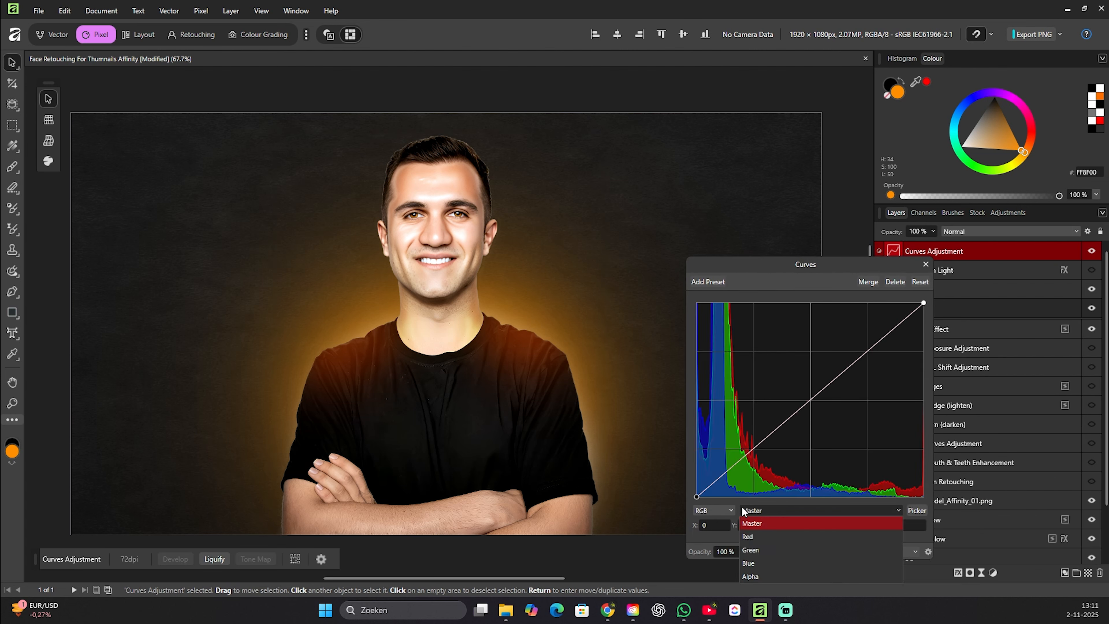
left_click(757, 541)
left_click(809, 400)
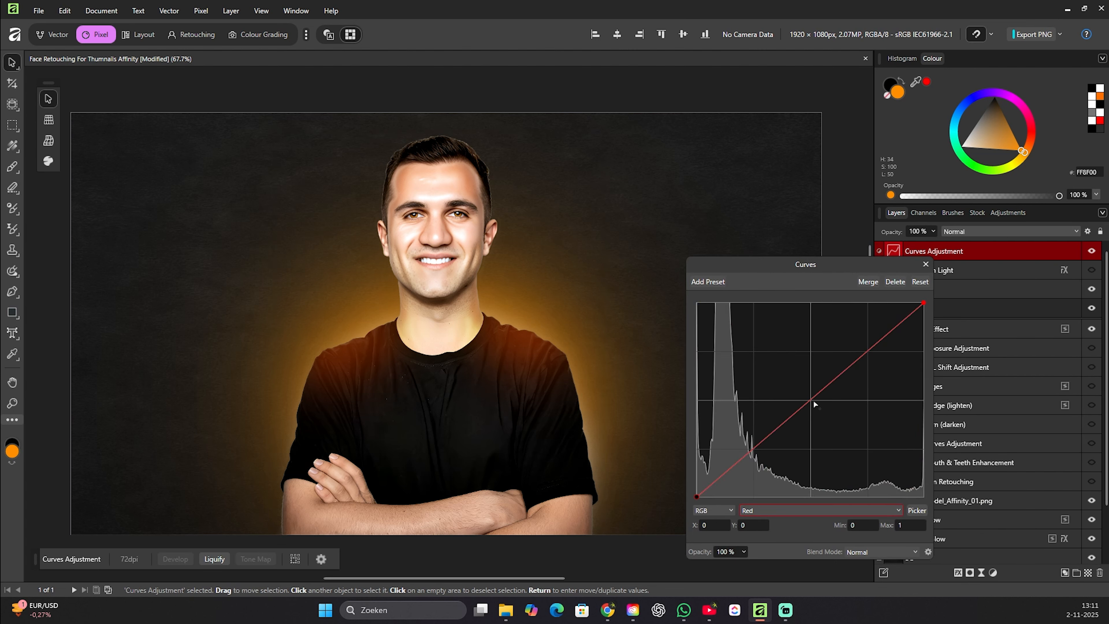
left_click_drag(809, 401, 796, 375)
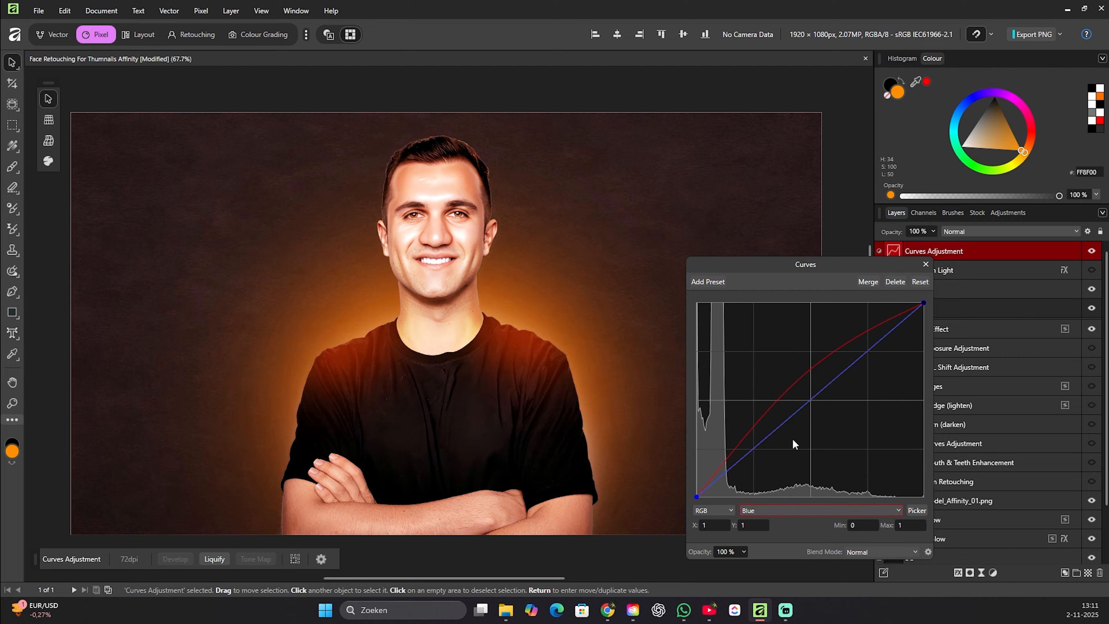
left_click(810, 400)
left_click_drag(810, 400, 830, 418)
left_click(925, 264)
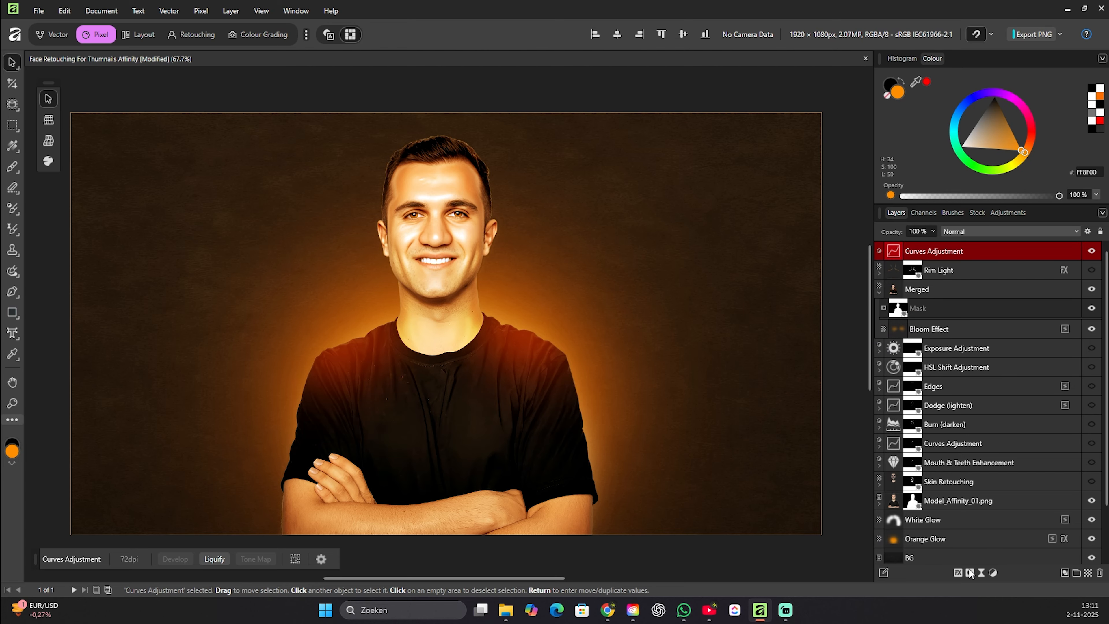
Add a mask to the new Curves adjustment and invert it.
left_click(970, 572)
right_click(915, 257)
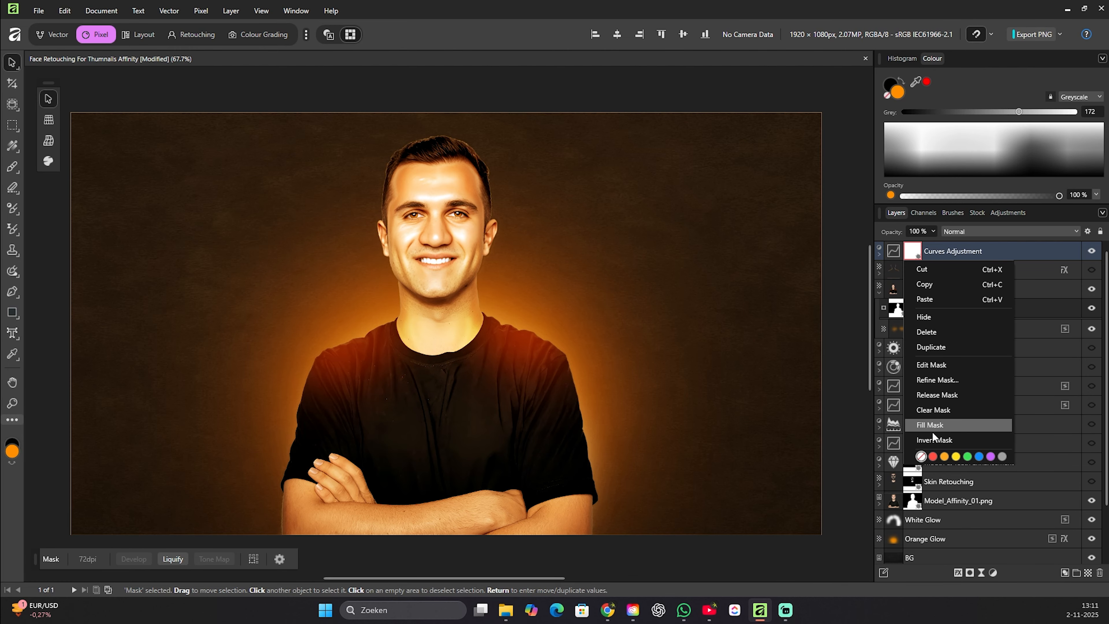
left_click(934, 440)
Paint white on the Curves adjustment's mask over the neck and shoulders with a 147 px brush at 30% opacity.
scroll(457, 286, "up", 3)
scroll(505, 323, "up", 2)
key("b")
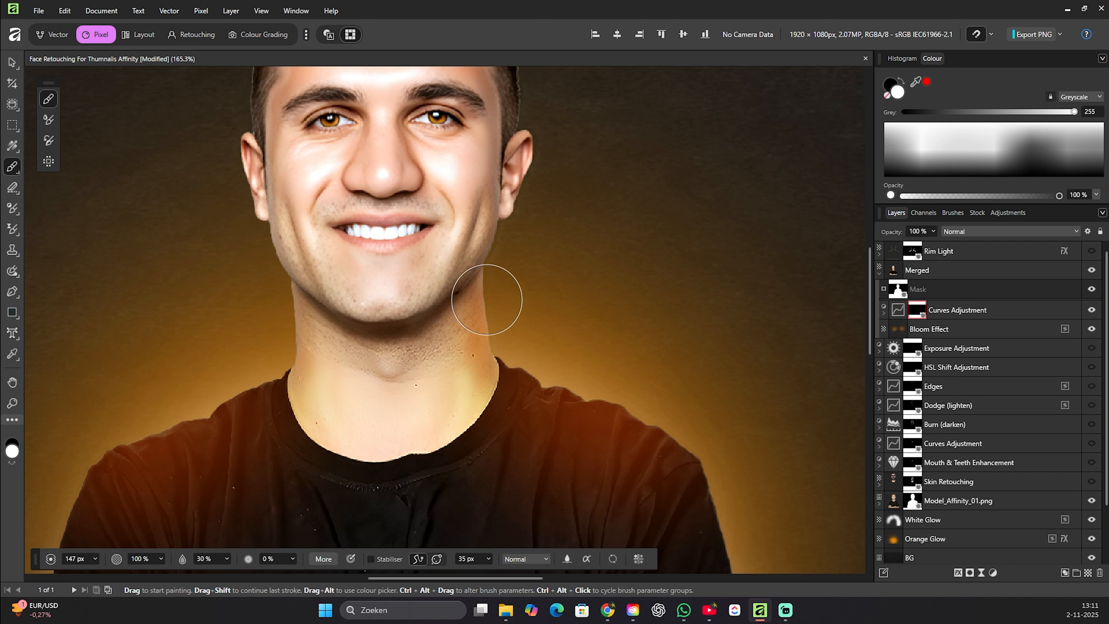
mouse_move(512, 302)
left_mouse_down()
mouse_move(497, 302)
mouse_move(509, 329)
left_mouse_up()
key("space")
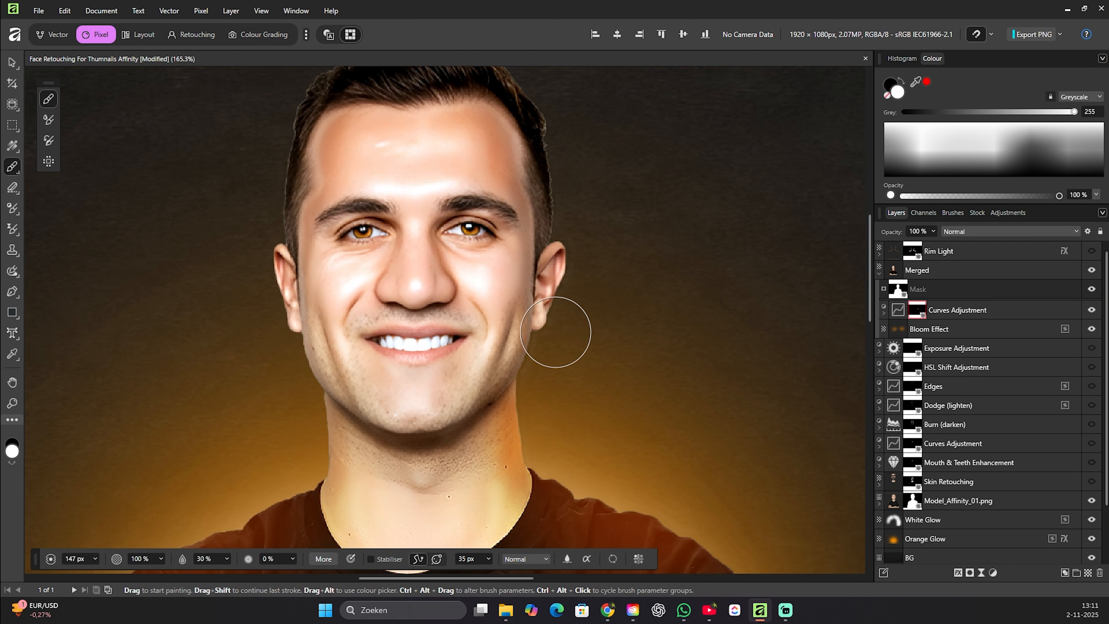
Reduce the masked Curves adjustment's opacity to 50% and compare the image with the adjustment hidden and shown.
key("z")
left_click(919, 232)
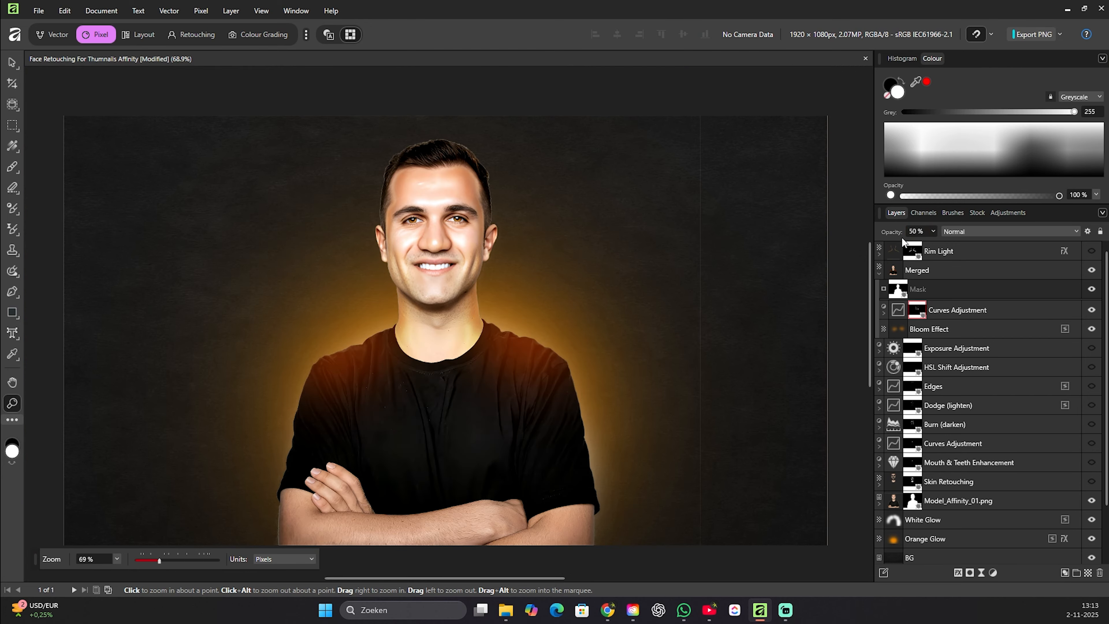
left_click(1092, 309)
left_click(1092, 310)
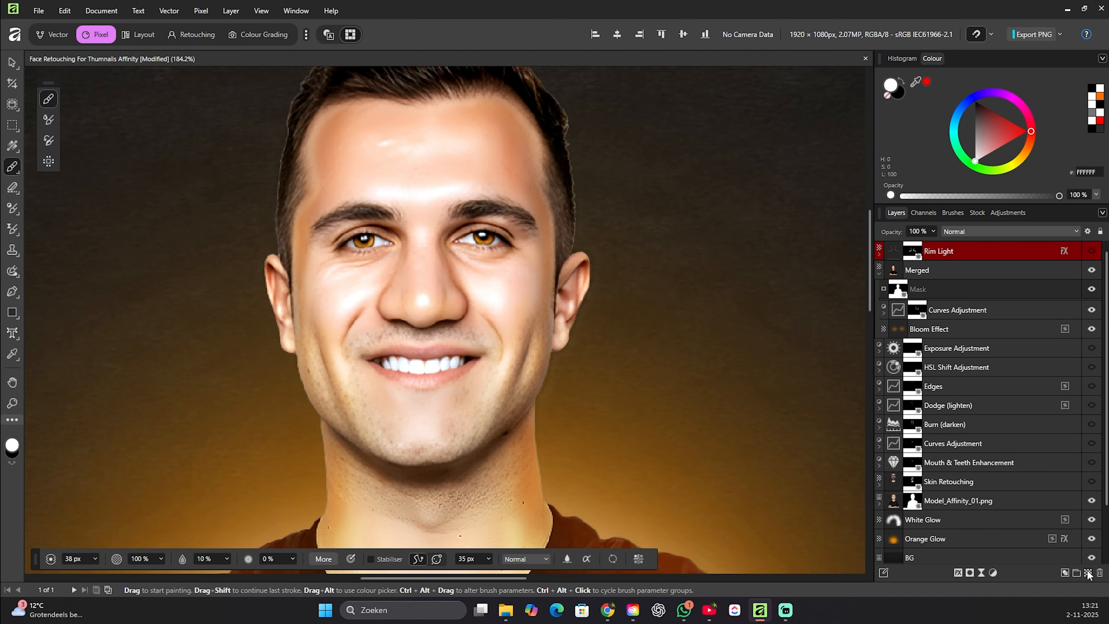
Add two new pixel layers above the Rim Light layer and select both.
left_click(1088, 572)
left_click(1088, 572)
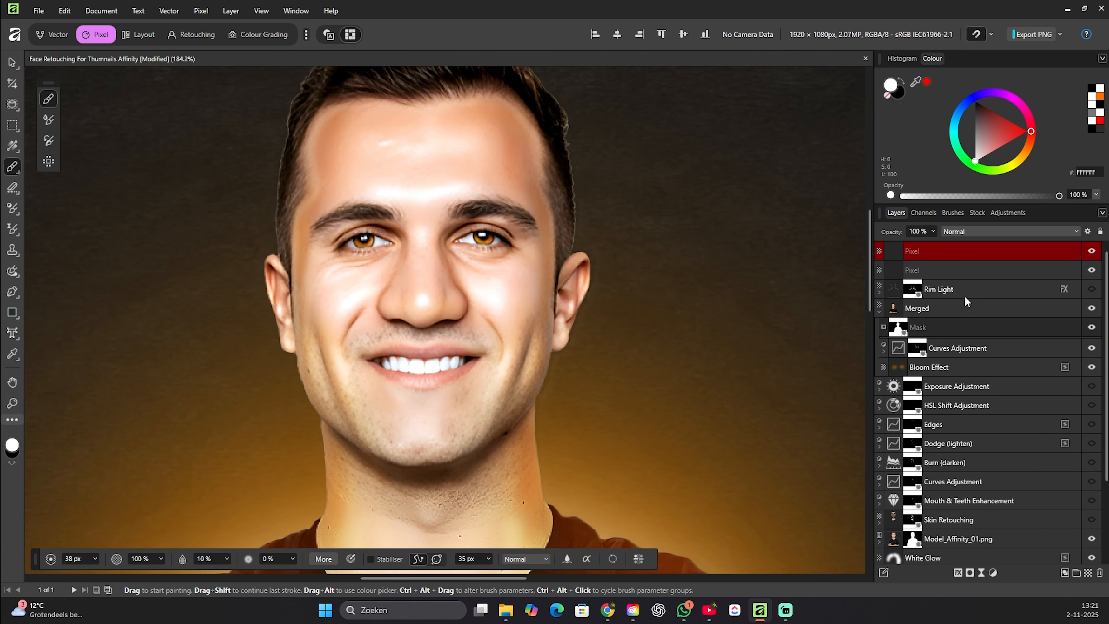
left_click(918, 268, "shift")
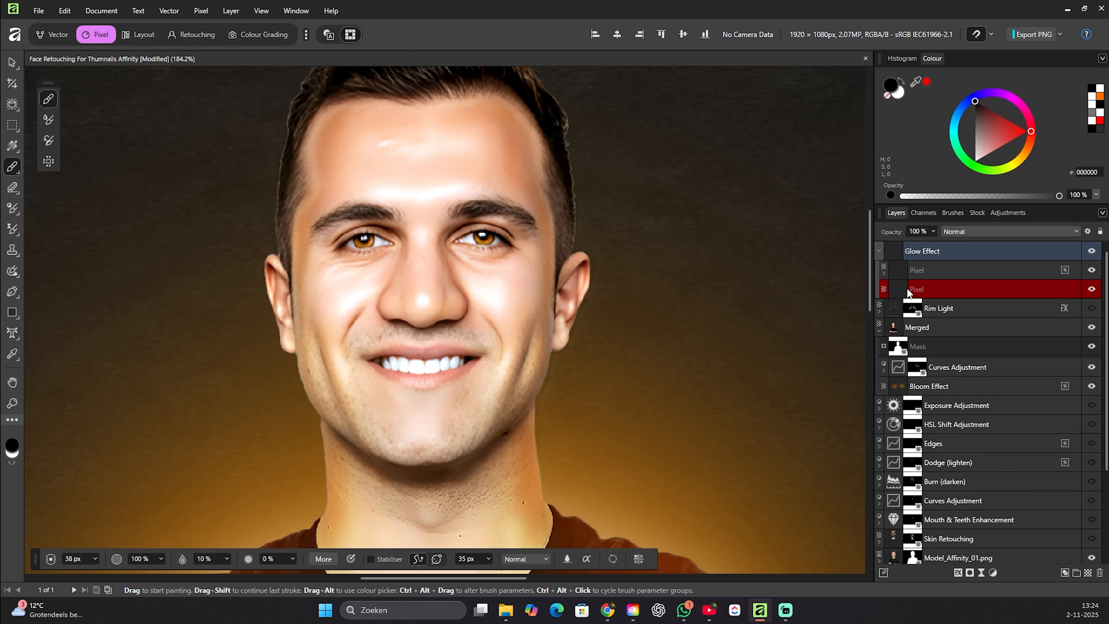
Fill the lower pixel layer of the Glow Effect group with black.
left_click(12, 464)
left_click(12, 464)
left_click(14, 463)
left_click(14, 462)
key("alt+BackSpace")
Set the Glow Effect group's blend mode to Add.
left_click(922, 251)
left_click(974, 231)
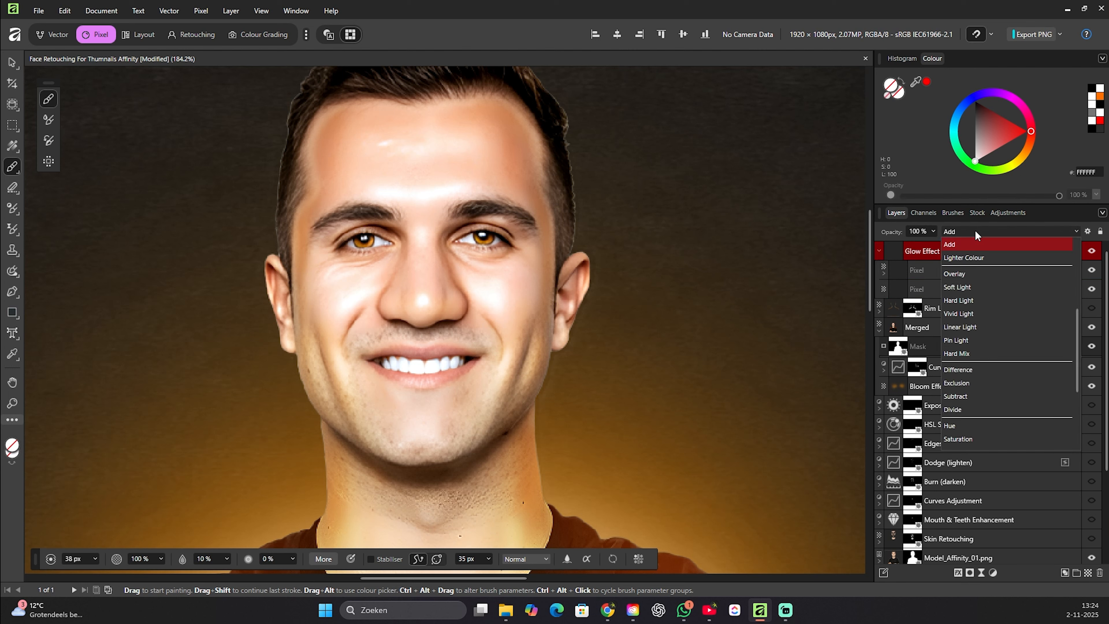
scroll(991, 313, "up", 2)
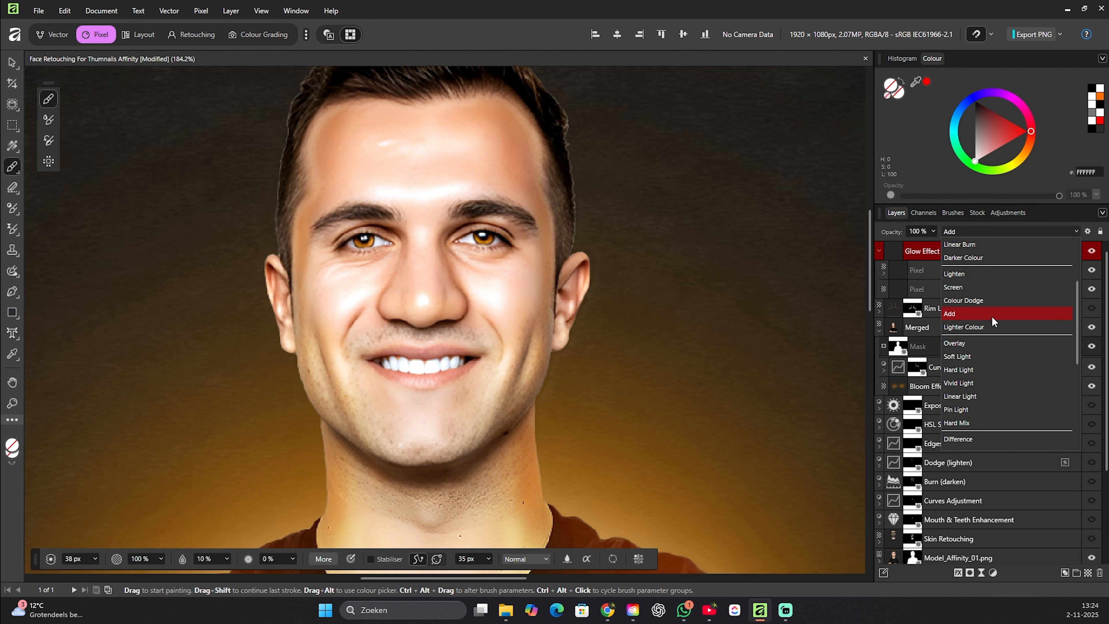
left_click(982, 301)
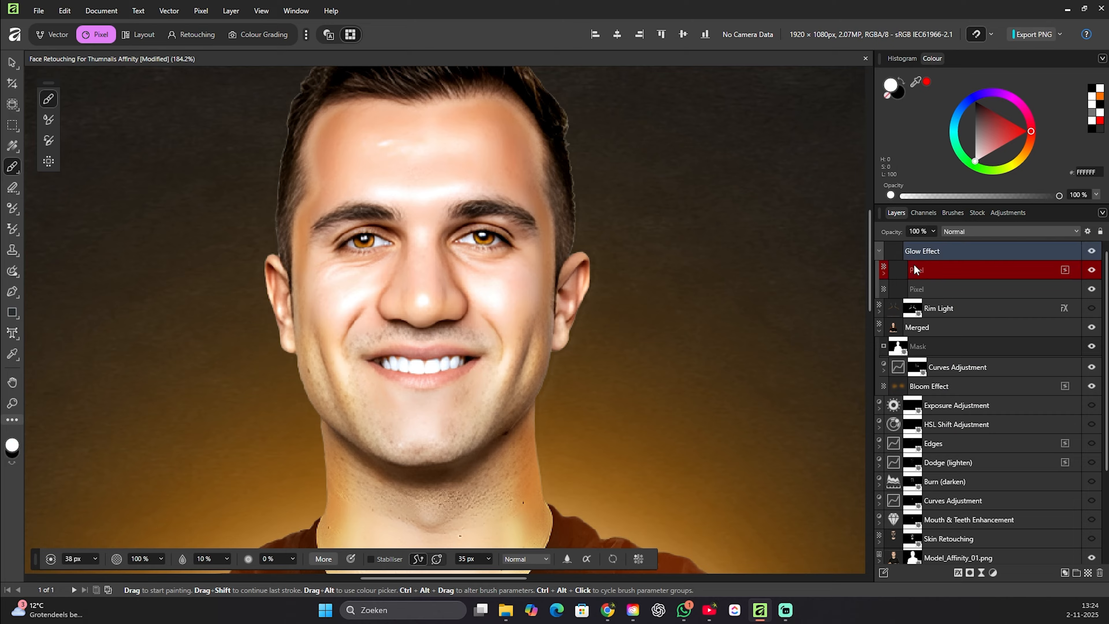
Add a Gradient Map adjustment above the upper pixel layer in the Glow Effect group and insert an extra colour stop.
left_click(993, 573)
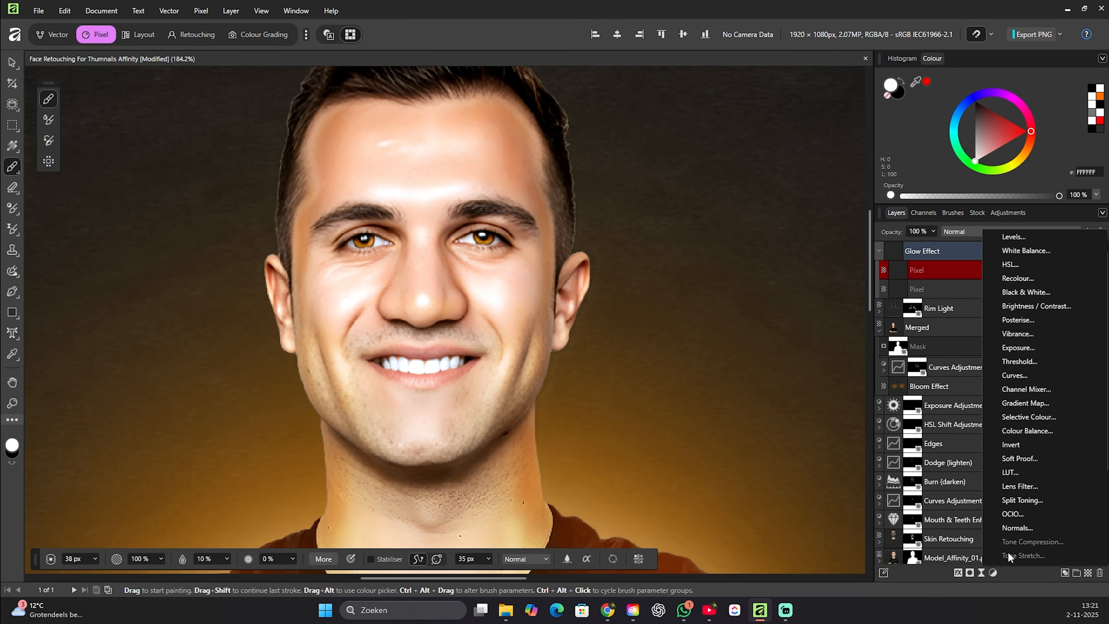
left_click(1034, 404)
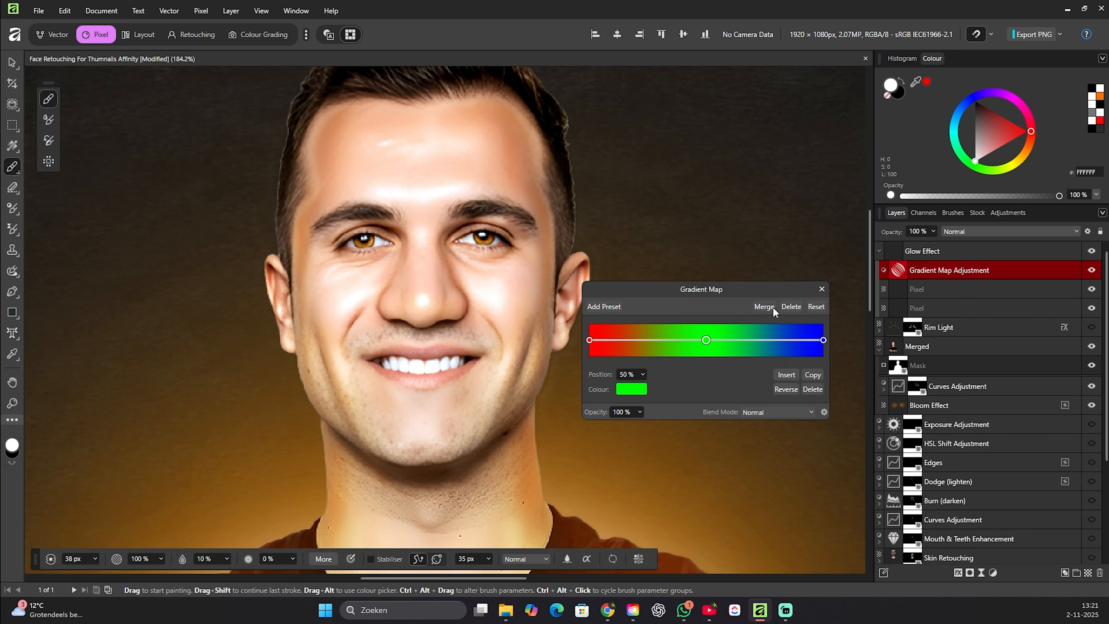
left_click(791, 373)
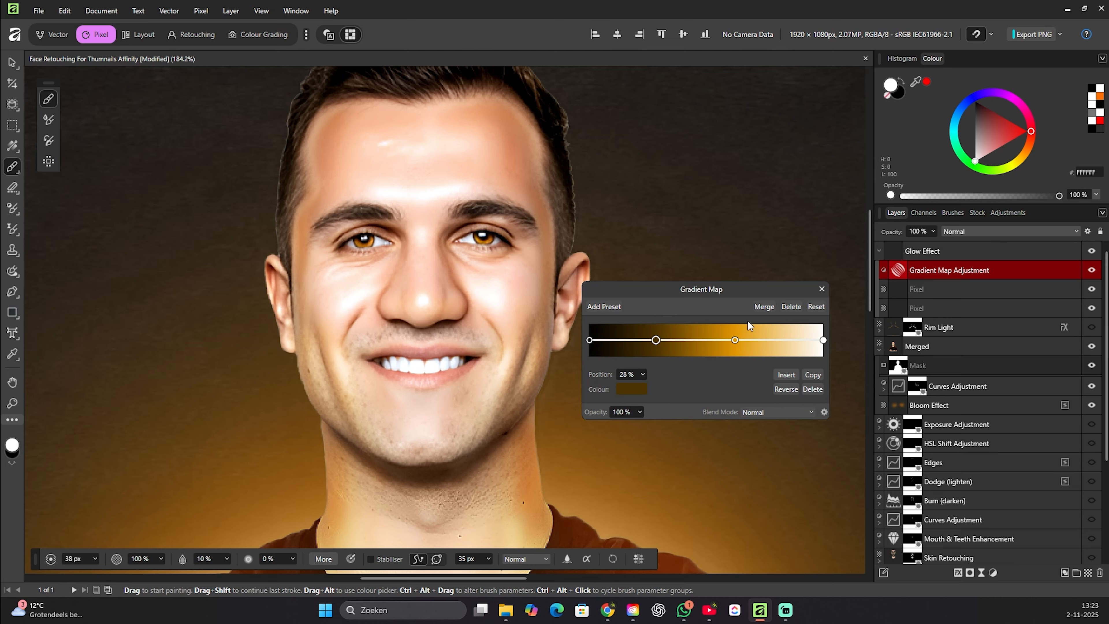
Darken the Gradient Map's 28% stop to a lightness of 16 and nest the adjustment inside the upper pixel layer.
left_click(592, 450)
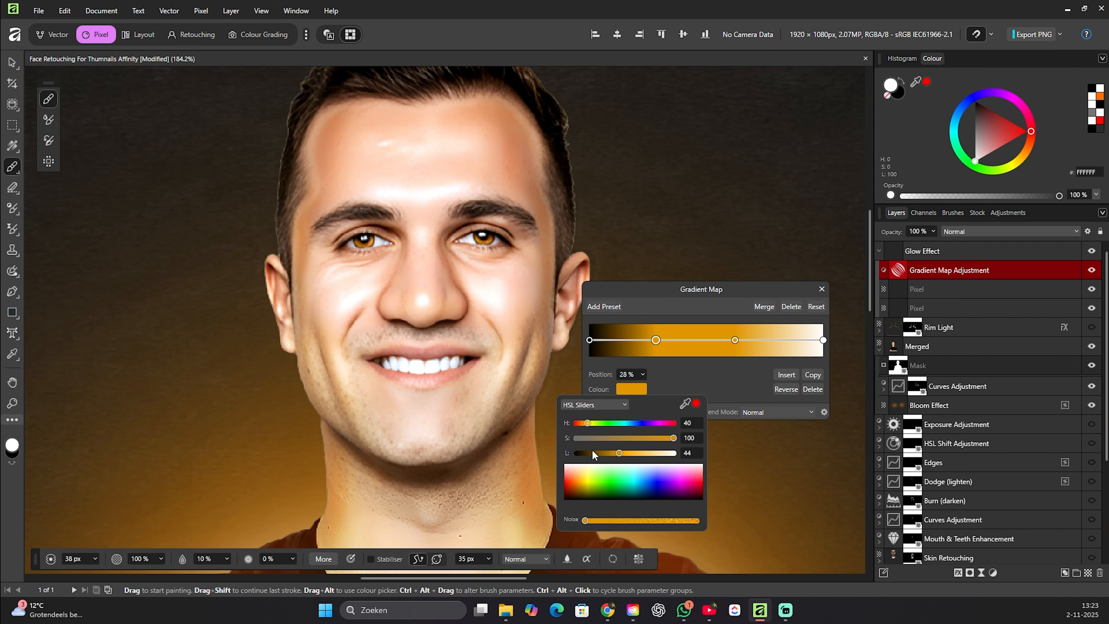
left_click_drag(615, 452, 594, 461)
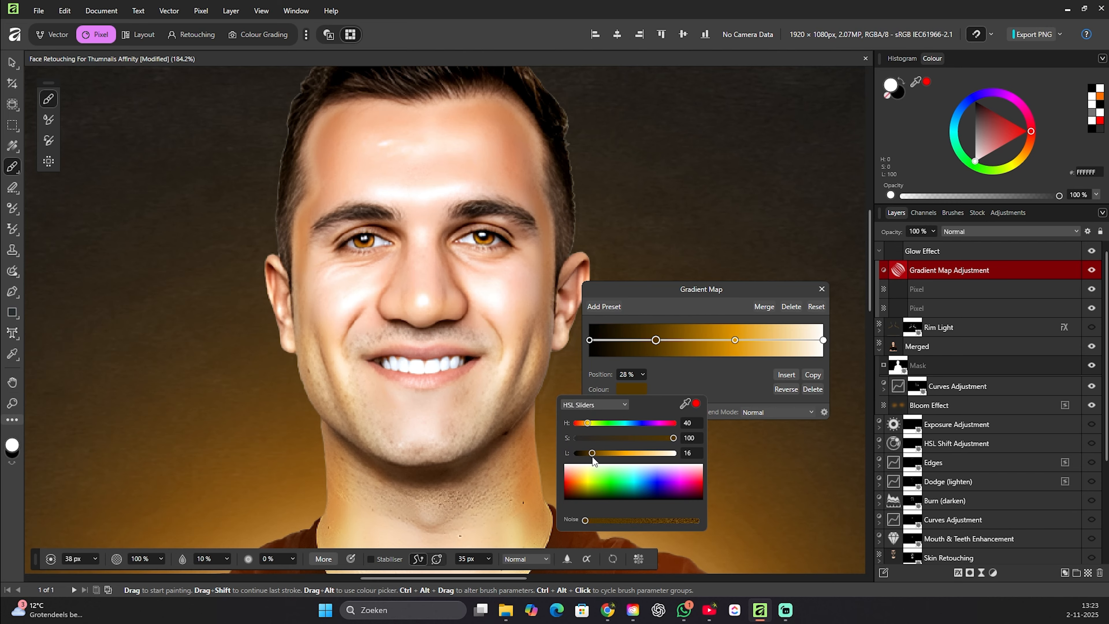
left_click(735, 299)
left_click(735, 340)
left_click_drag(933, 273, 941, 289)
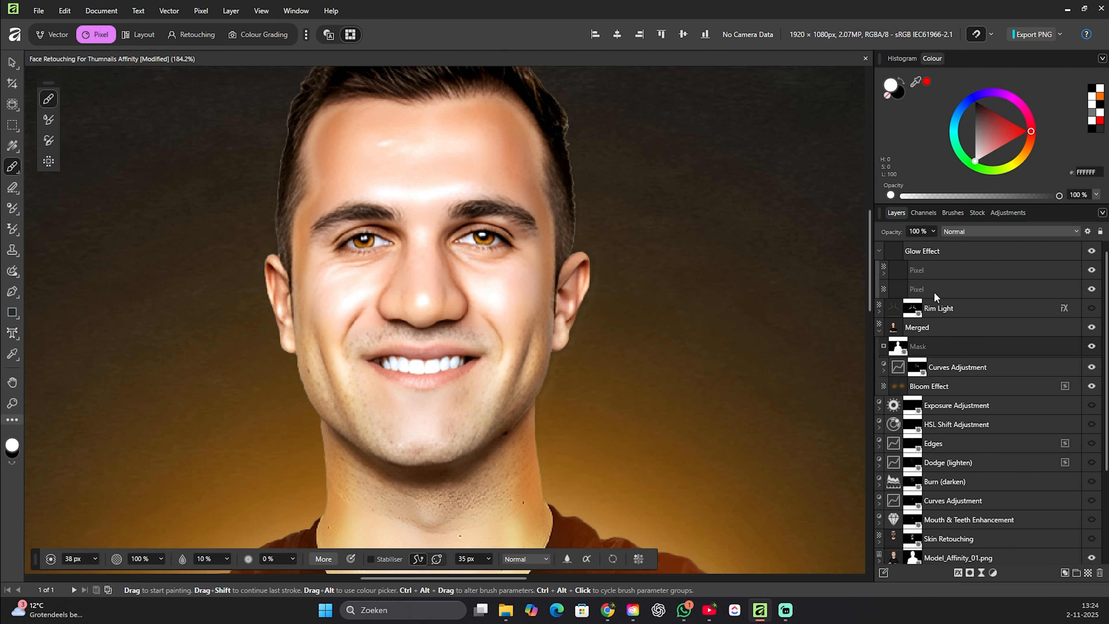
Select the Glow Effect group and undo the last three changes.
left_click(893, 258)
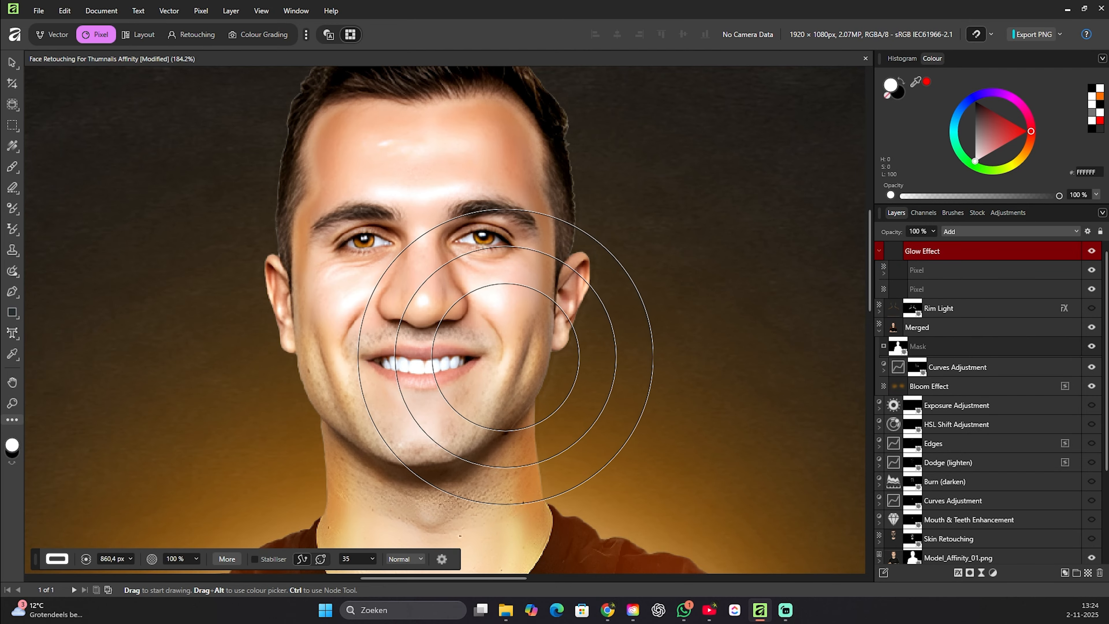
key("ctrl+z")
key("ctrl+z")
key("ctrl+z")
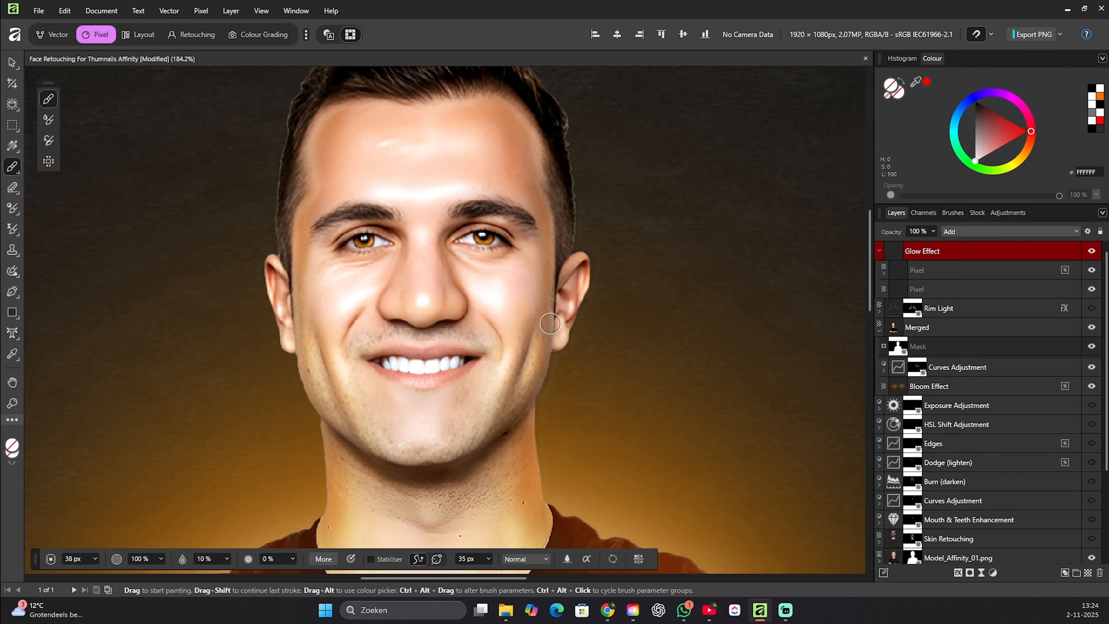
Nest the Glow Effect group inside the Merged layer and paint white glow strokes along the neck and shoulder edges.
left_click_drag(935, 268, 935, 270)
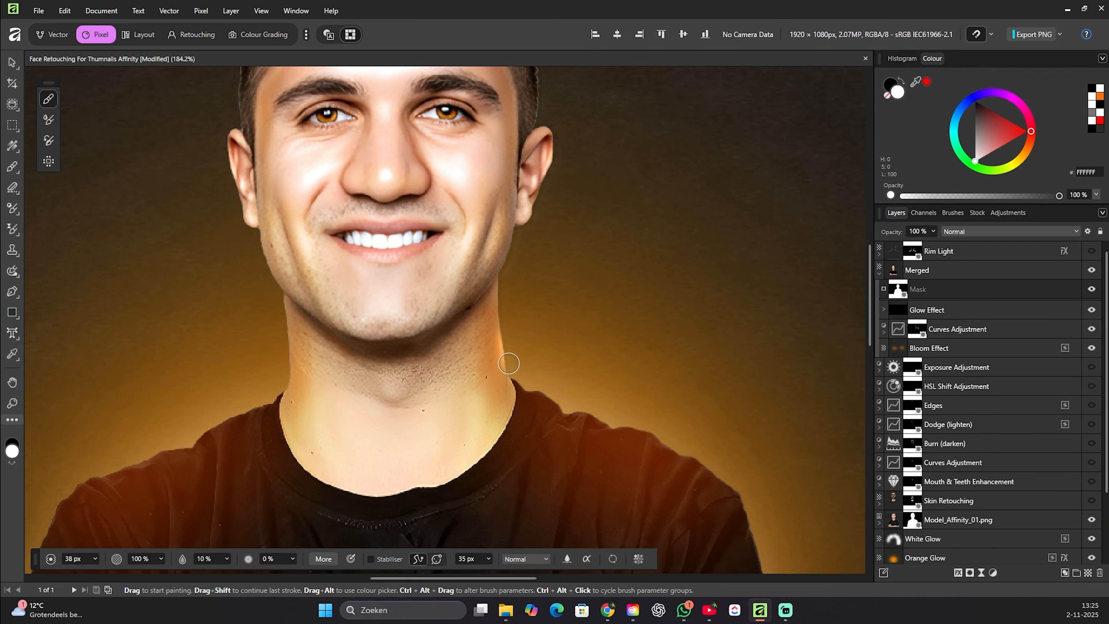
mouse_move(508, 363)
left_mouse_down()
mouse_move(551, 393)
mouse_move(557, 418)
mouse_move(530, 367)
mouse_move(563, 407)
mouse_move(582, 410)
mouse_move(565, 491)
left_mouse_up()
left_click_drag(597, 449, 571, 373)
mouse_move(543, 339)
left_mouse_down()
mouse_move(586, 344)
mouse_move(571, 341)
mouse_move(567, 355)
mouse_move(591, 331)
mouse_move(616, 336)
mouse_move(605, 399)
left_mouse_up()
mouse_move(608, 339)
left_mouse_down()
mouse_move(595, 341)
mouse_move(627, 336)
mouse_move(617, 347)
mouse_move(641, 361)
mouse_move(617, 399)
mouse_move(664, 364)
mouse_move(646, 394)
mouse_move(753, 367)
left_mouse_up()
key("space")
left_click_drag(662, 348, 799, 354)
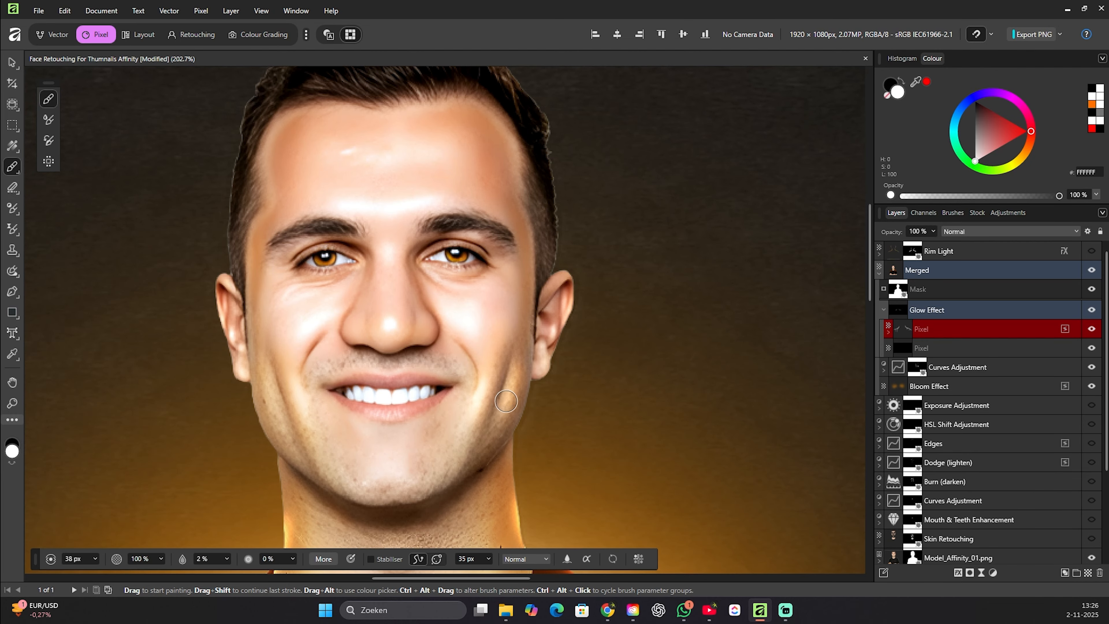
Paint white glow on the Glow Effect's upper pixel layer, using 2% flow around the face and 5% flow along the shoulders.
key("space")
left_click_drag(495, 367, 591, 354)
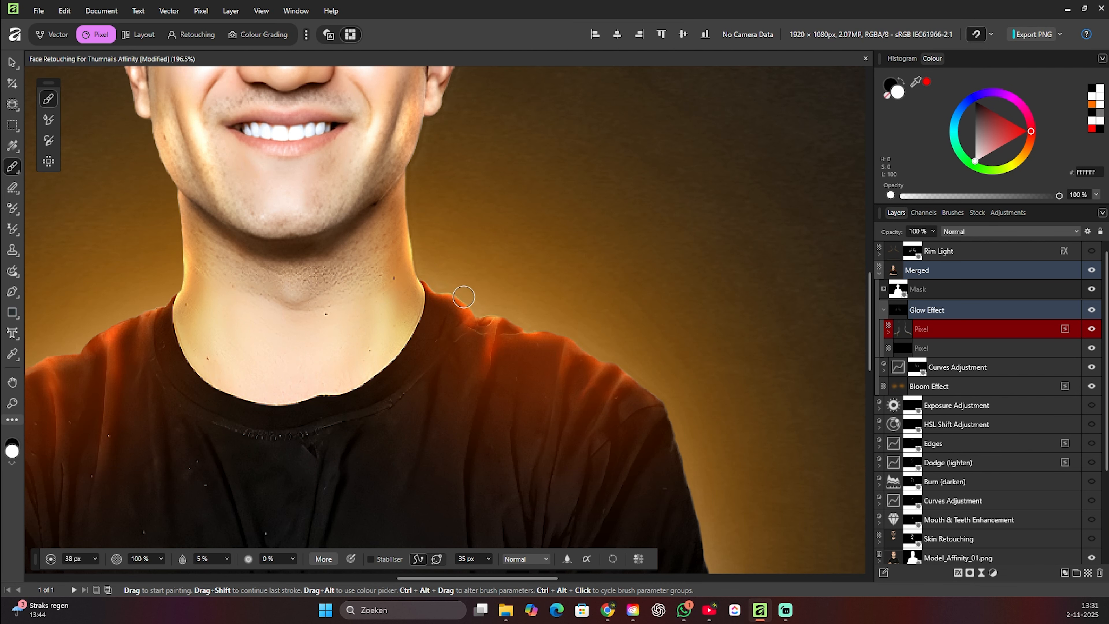
left_click_drag(517, 321, 575, 345)
mouse_move(578, 346)
left_mouse_down()
mouse_move(541, 280)
mouse_move(579, 292)
mouse_move(643, 351)
left_mouse_up()
left_click_drag(184, 297, 640, 293)
mouse_move(575, 236)
left_mouse_down()
mouse_move(579, 230)
mouse_move(589, 211)
mouse_move(485, 282)
left_mouse_up()
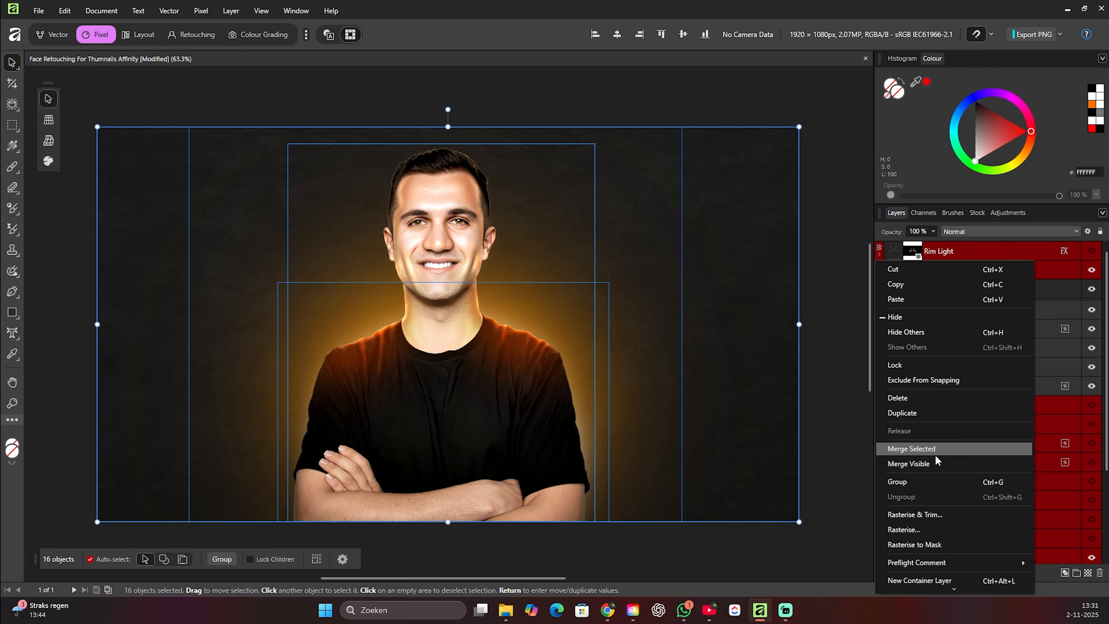
Merge the selected layers into a new pixel layer and develop it with 5% Gaussian noise.
left_click(939, 448)
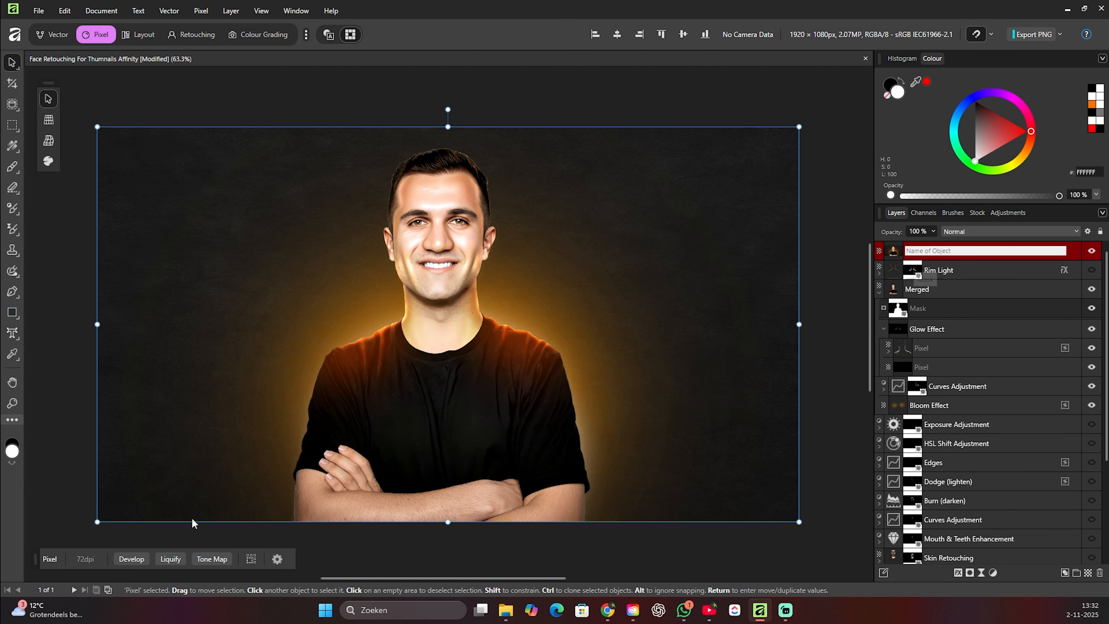
left_click(129, 559)
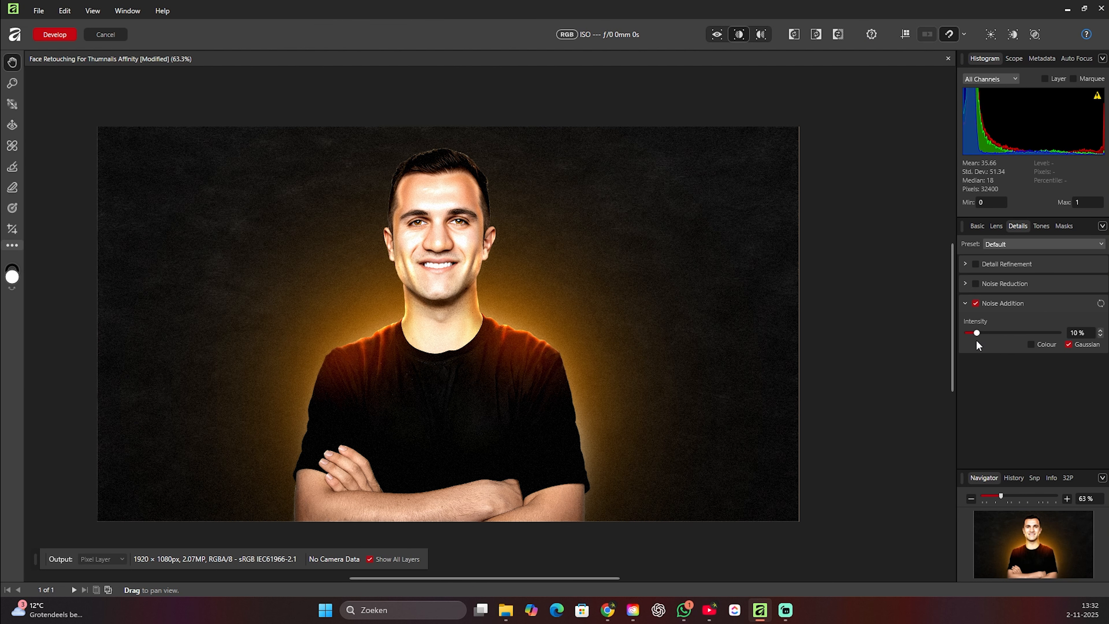
left_click_drag(976, 340, 972, 338)
Compare the developed image in a before-and-after split view and look through the Basic, Lens, Details, Tones and Masks settings.
left_click(738, 35)
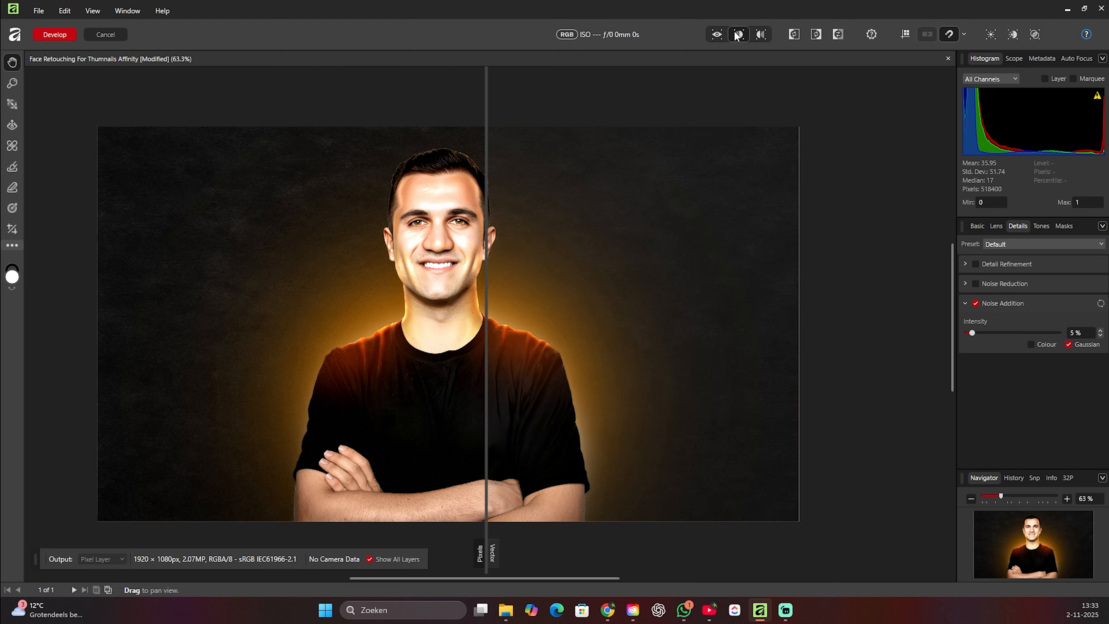
left_click_drag(488, 312, 532, 314)
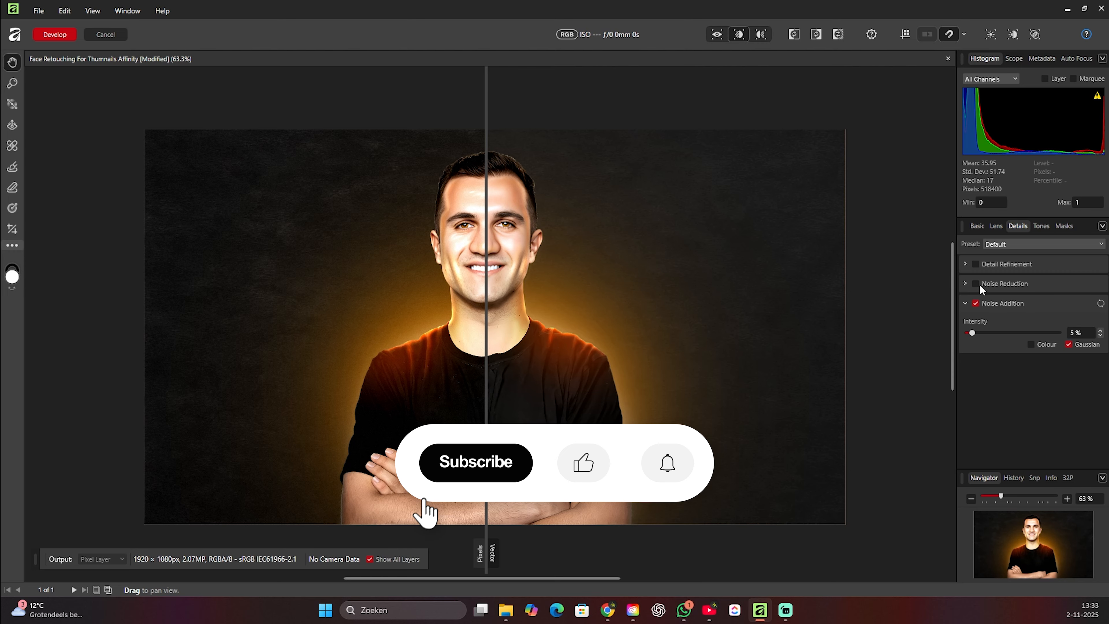
left_click(992, 225)
left_click(978, 224)
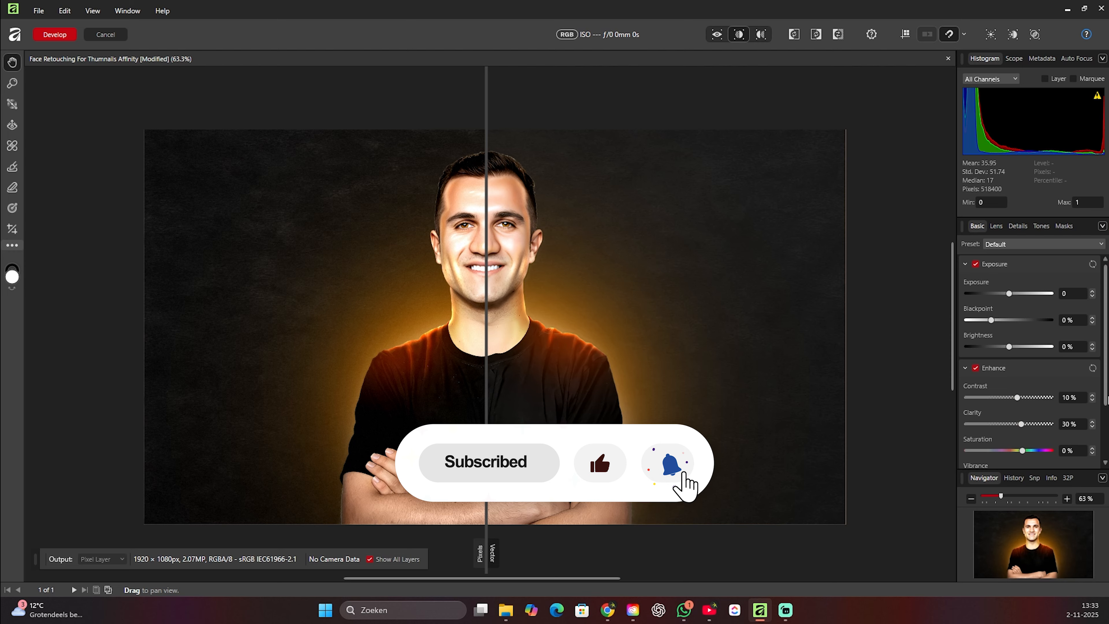
scroll(1105, 458, "down", 3)
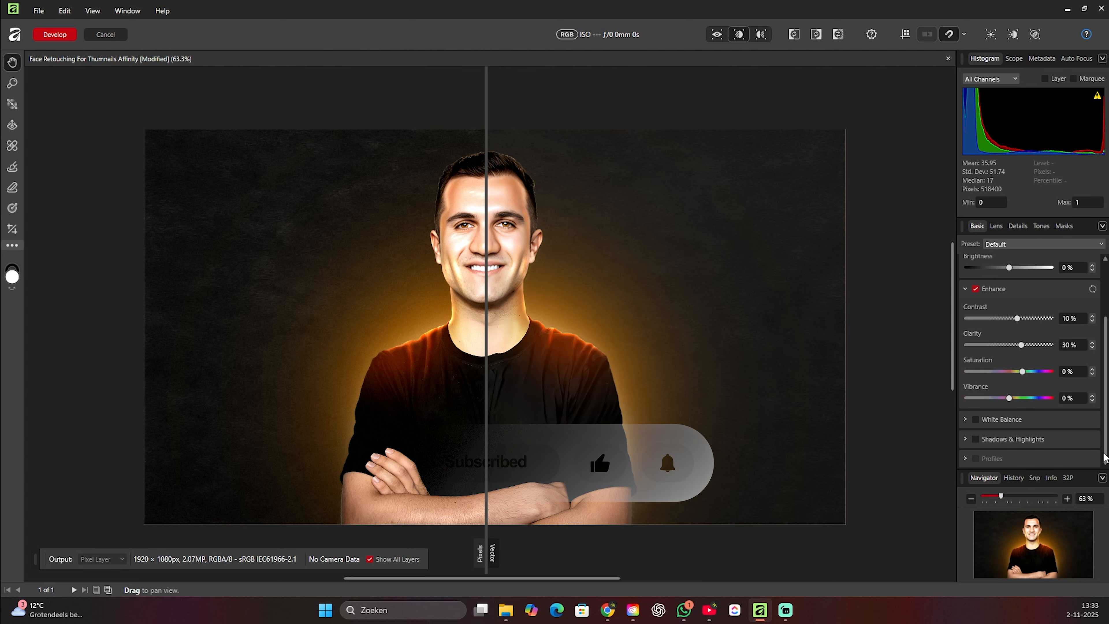
scroll(1026, 350, "up", 2)
left_click(1018, 226)
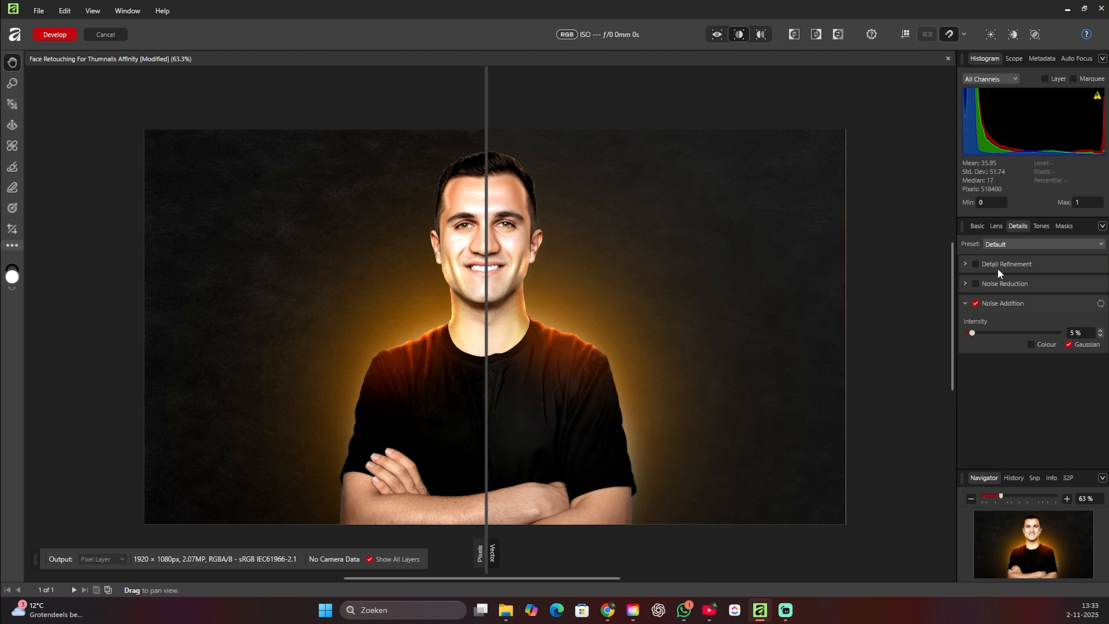
left_click(998, 226)
left_click(1043, 225)
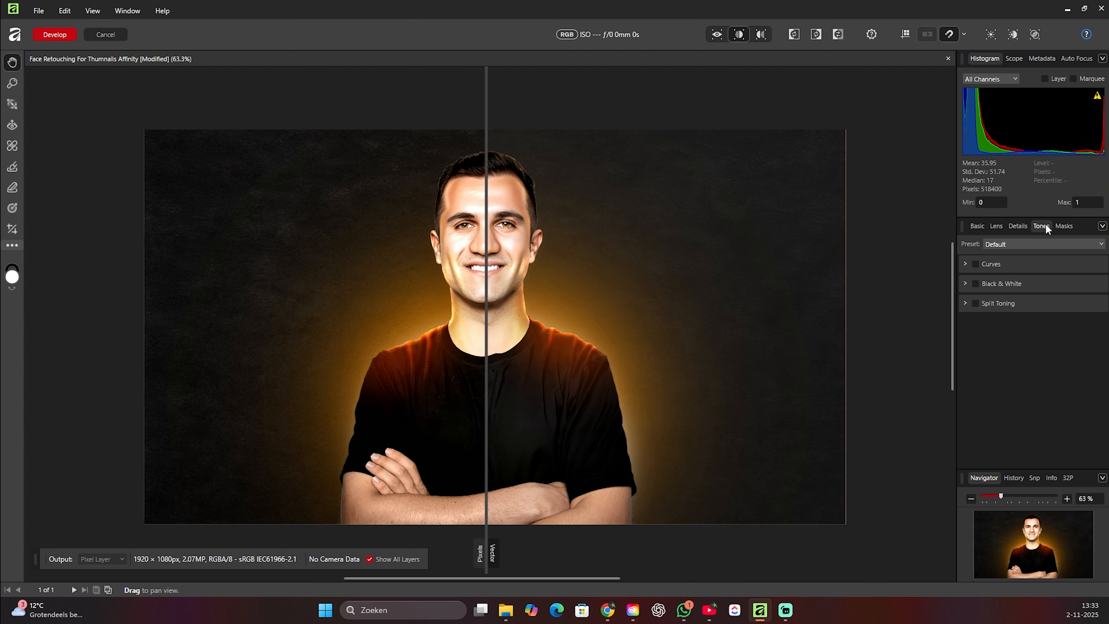
left_click(1065, 226)
left_click(1044, 225)
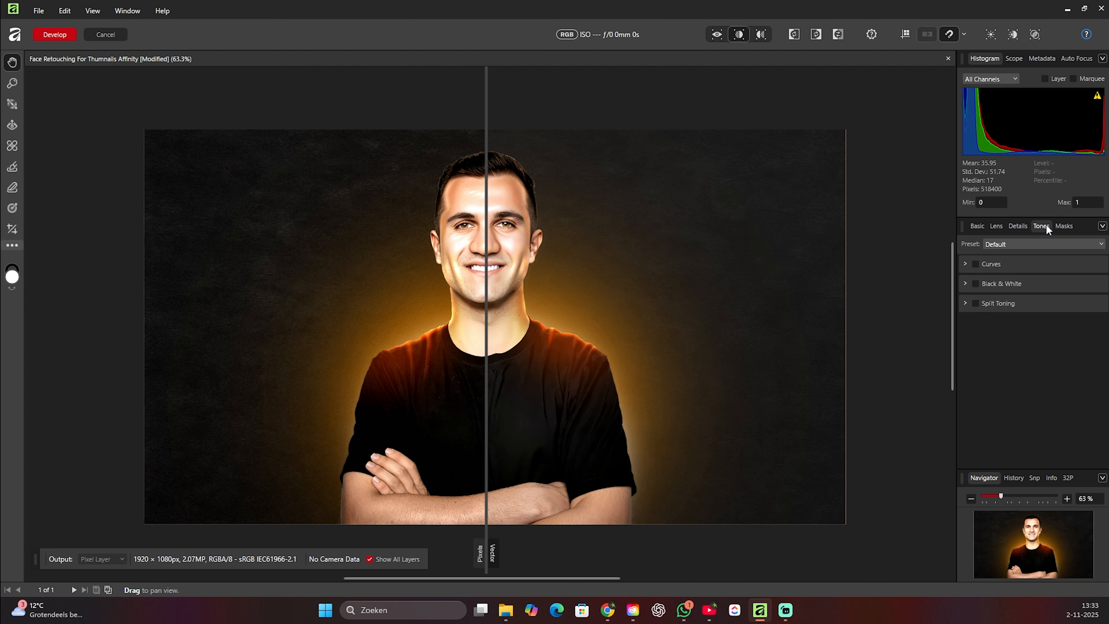